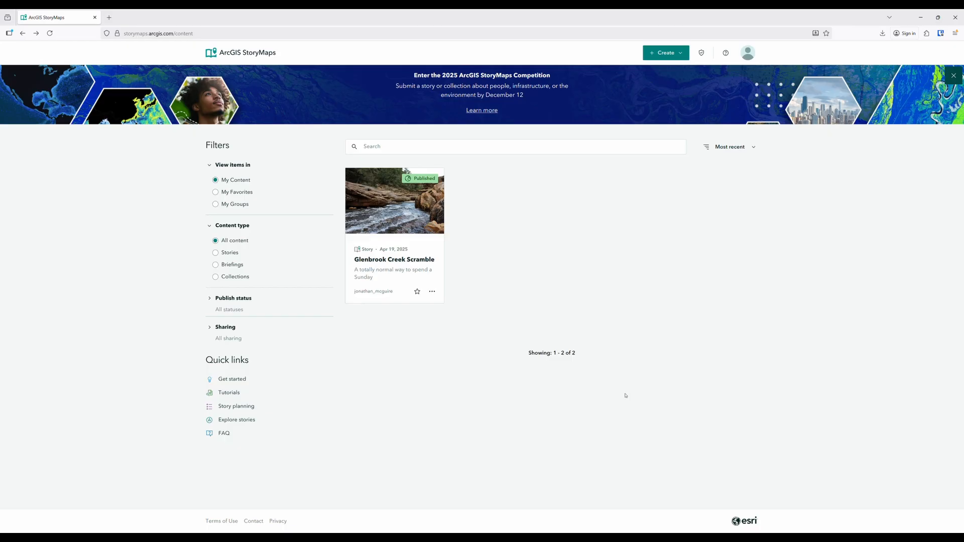
# Open the account's ArcGIS content in a separate page and start a new map in Map Viewer
pyautogui.click(752, 54)
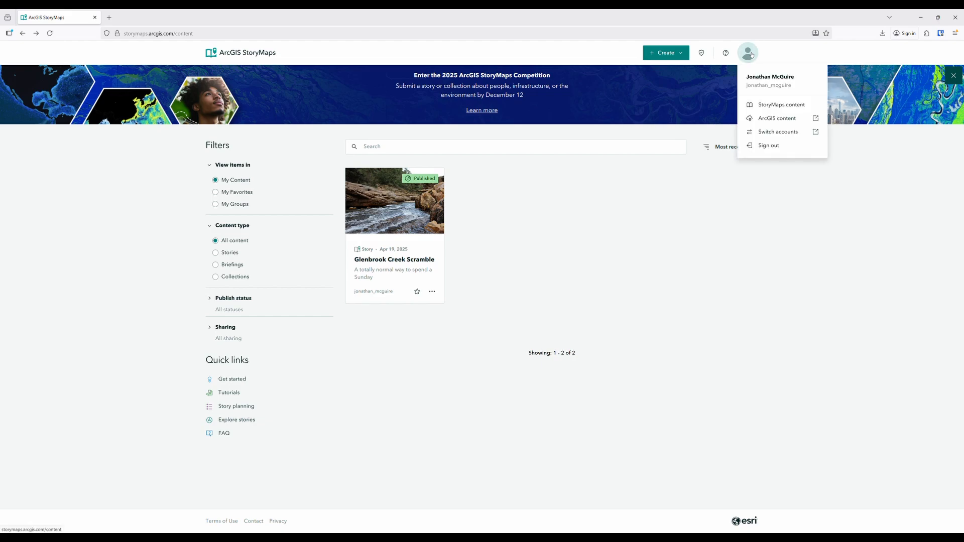
pyautogui.click(777, 123)
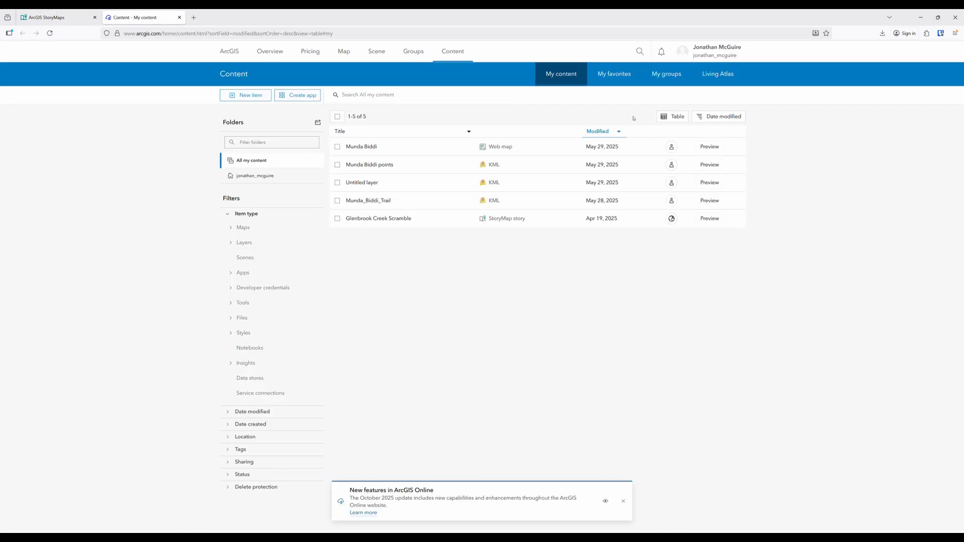
pyautogui.click(341, 57)
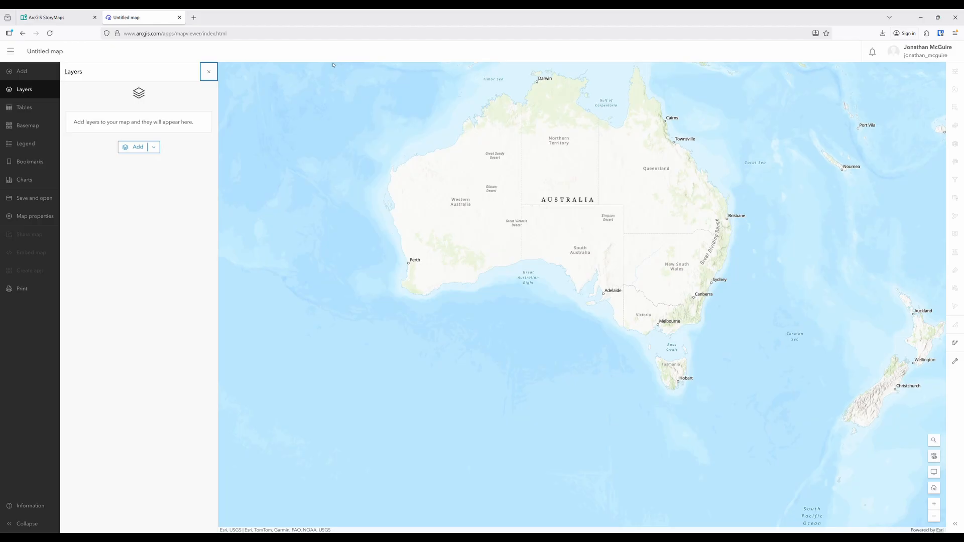
# Add the Munda_Biddi_Trail and Munda Biddi points layers from My content to the new map
pyautogui.click(132, 147)
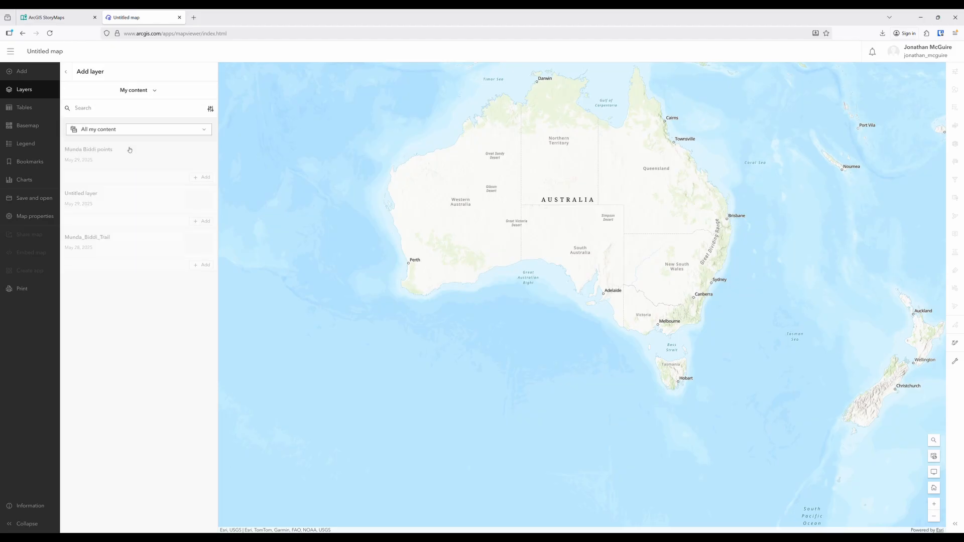
pyautogui.click(198, 297)
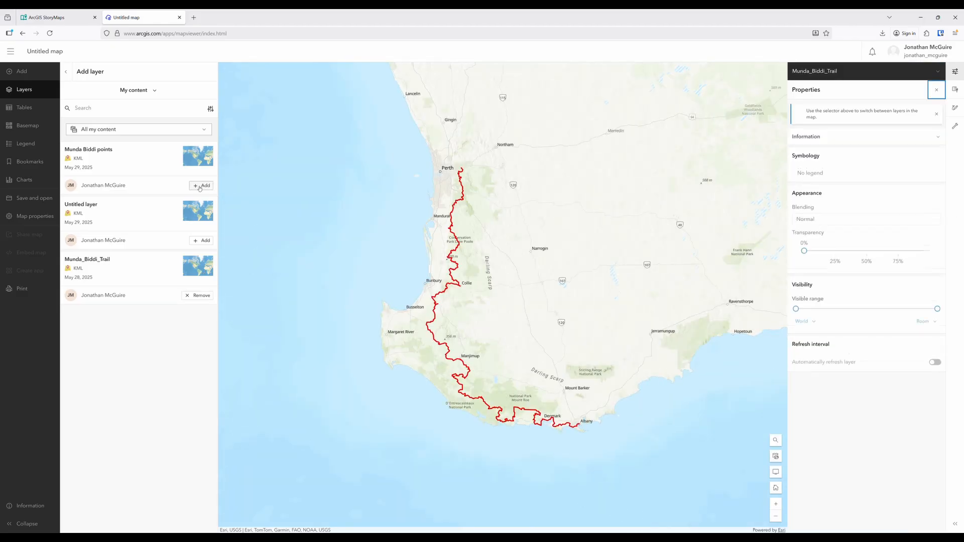
pyautogui.click(200, 187)
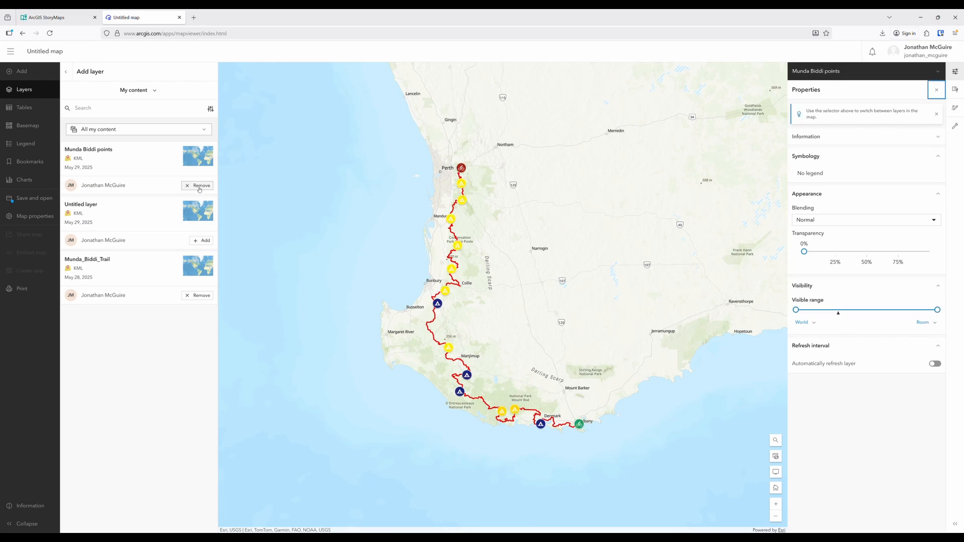
# Change the map's basemap to Imagery Hybrid and browse the remaining basemap options
pyautogui.click(36, 126)
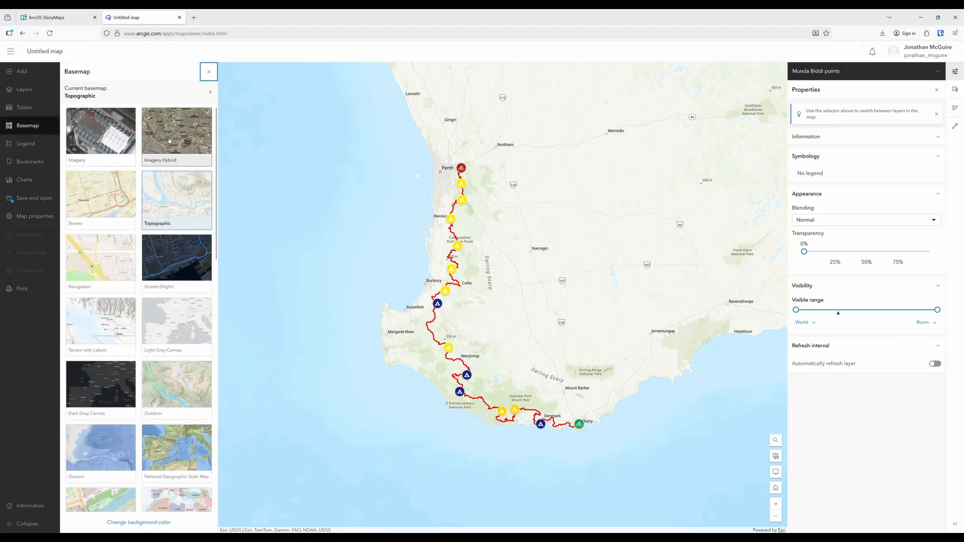
pyautogui.click(169, 142)
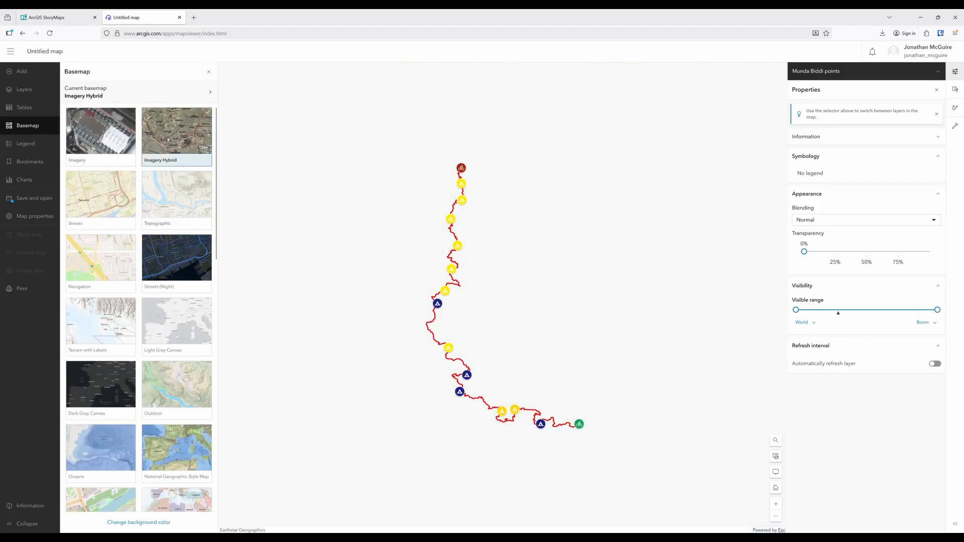
pyautogui.scroll(-10, 166, 211)
pyautogui.scroll(-3, 166, 228)
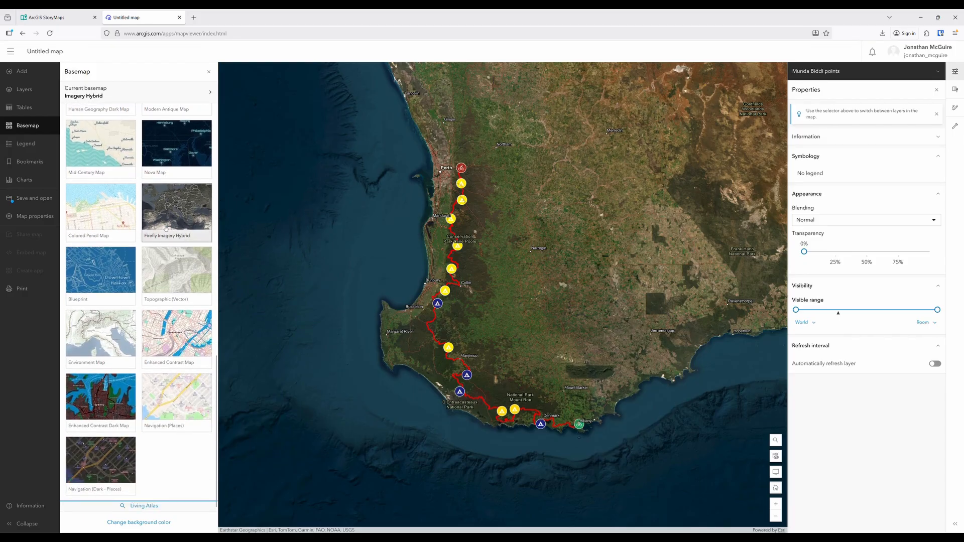
# Save the map with the title "Munda Biddi satellite"
pyautogui.click(43, 199)
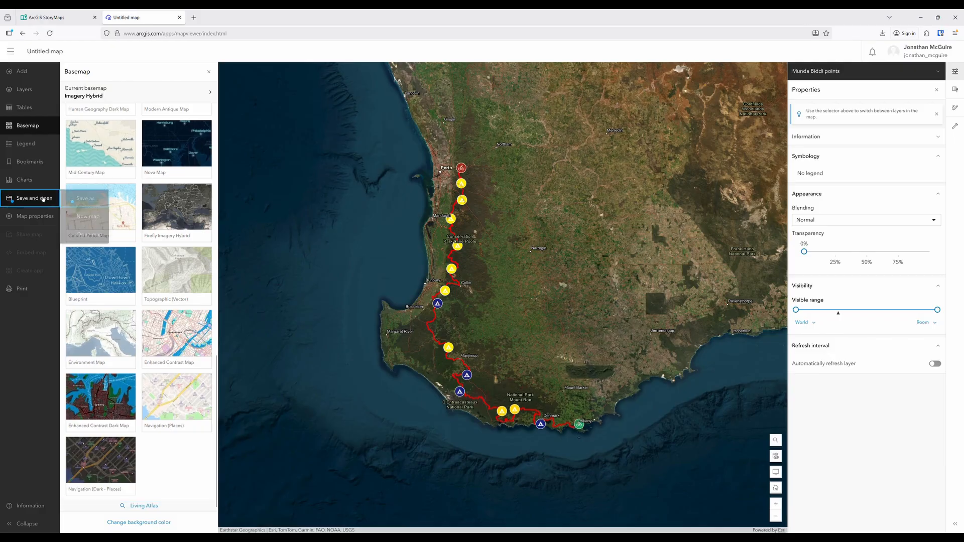
pyautogui.click(65, 214)
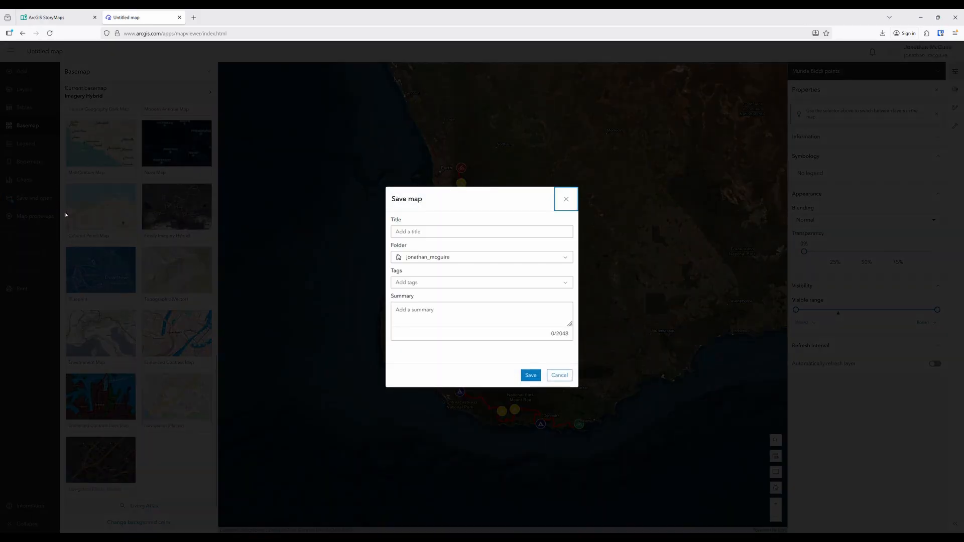
pyautogui.click(428, 231)
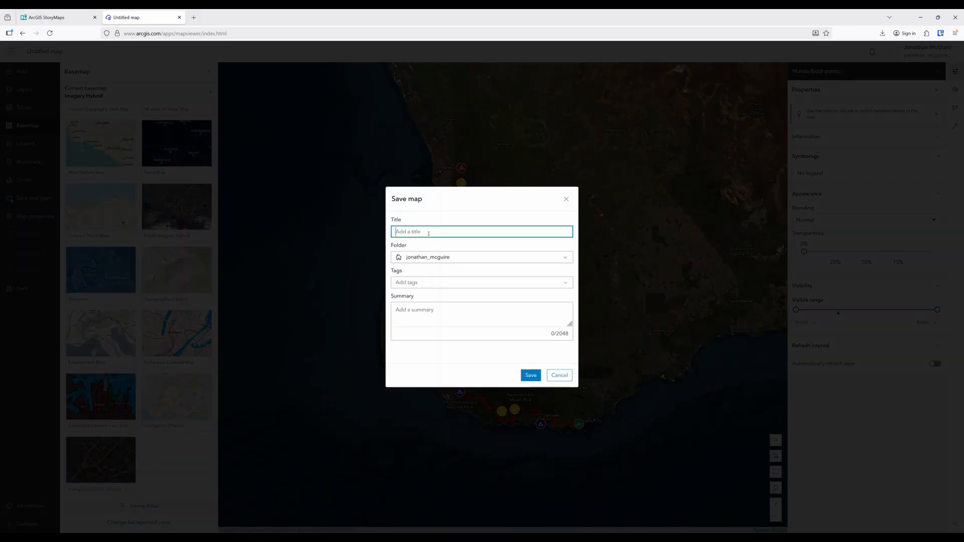
pyautogui.write('Munda Biddi satellite')
pyautogui.click(528, 376)
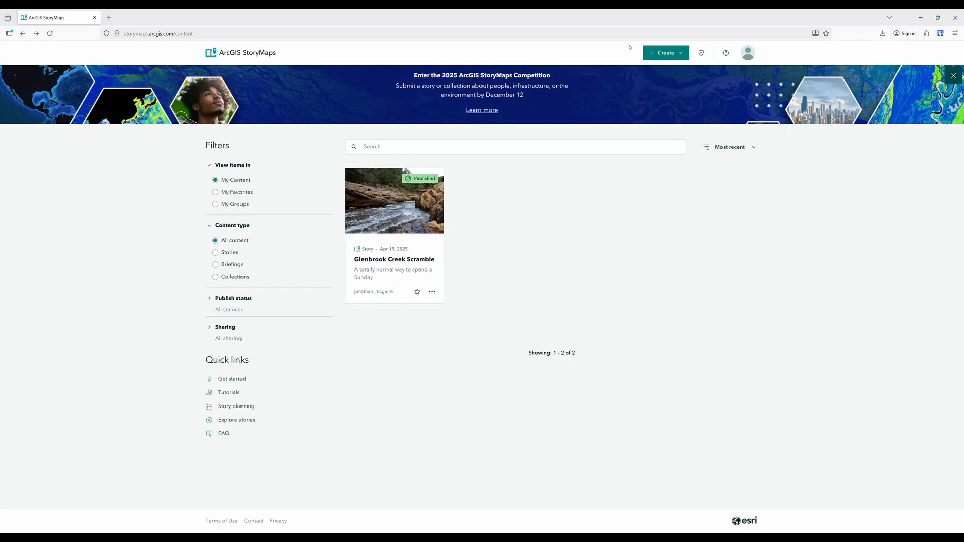
# In ArcGIS StoryMaps, create a story titled "I failed to complete the Munda Biddi trail and so can you" with cover image IMG_8268.JPG
pyautogui.click(666, 53)
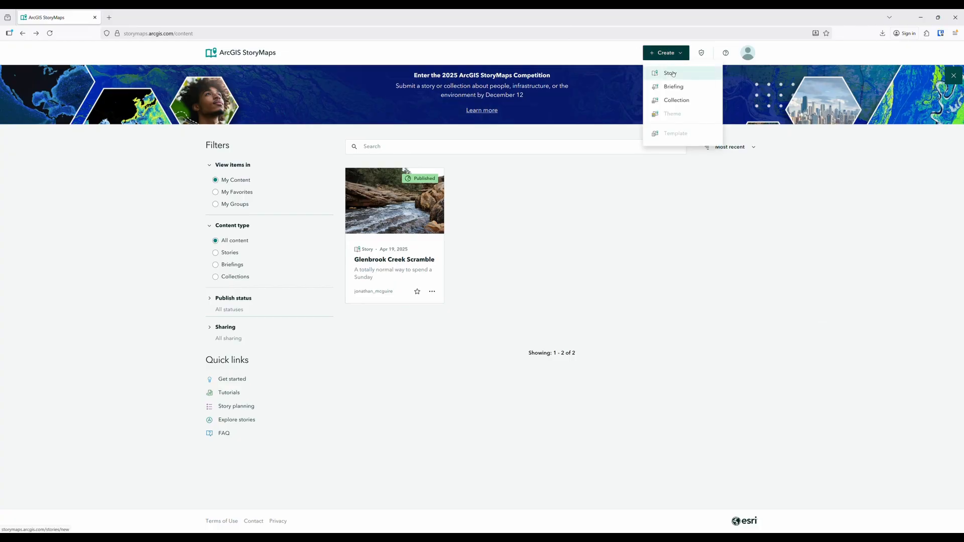
pyautogui.click(673, 74)
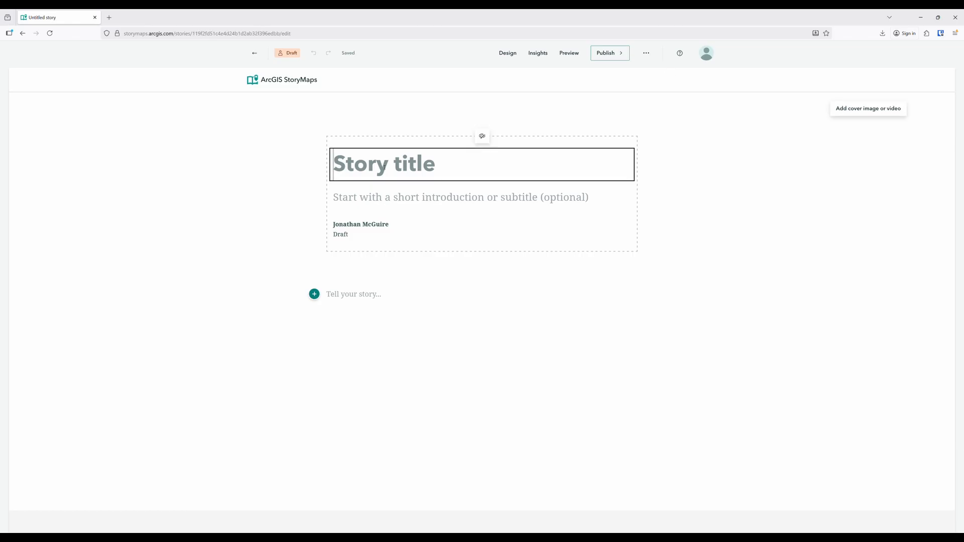
pyautogui.write('I failed to complete the Munda Biddi trail and so can you')
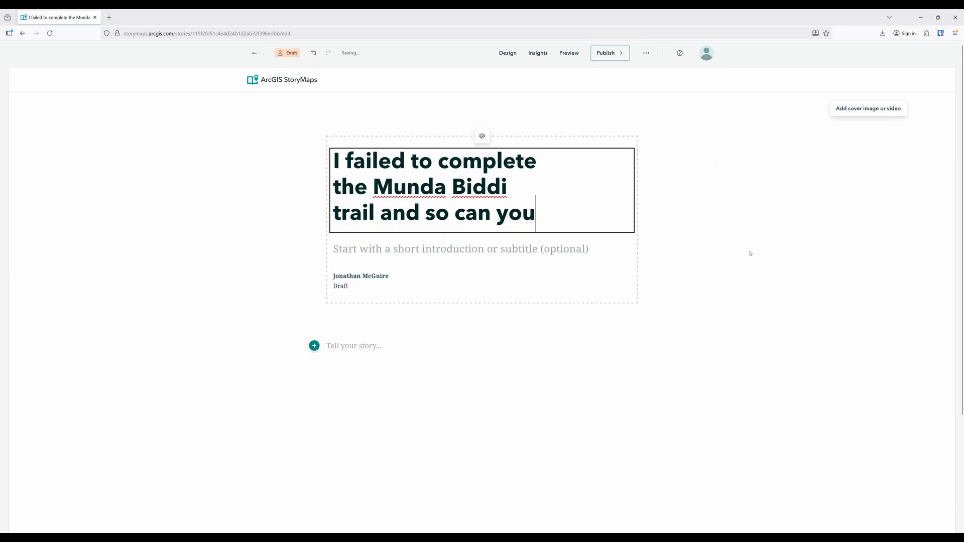
pyautogui.click(863, 112)
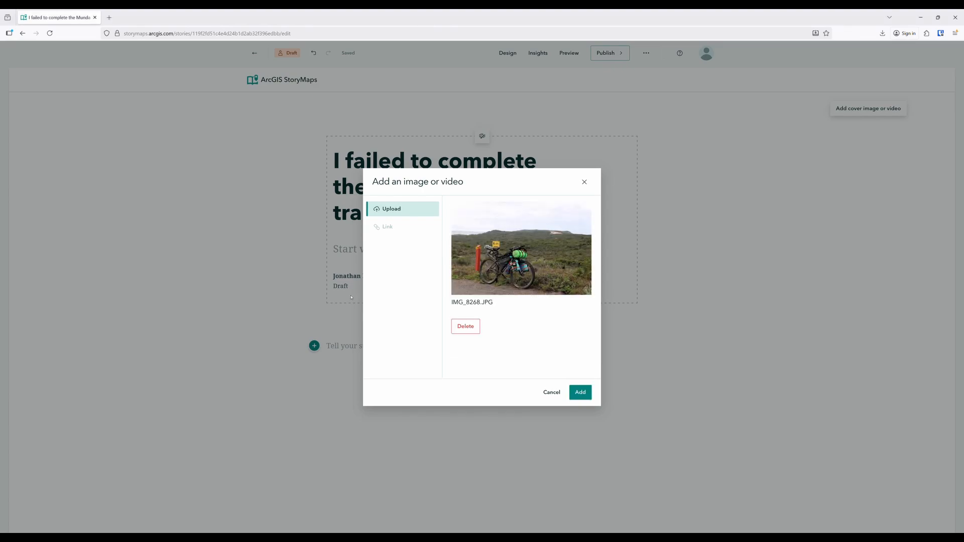
pyautogui.click(581, 394)
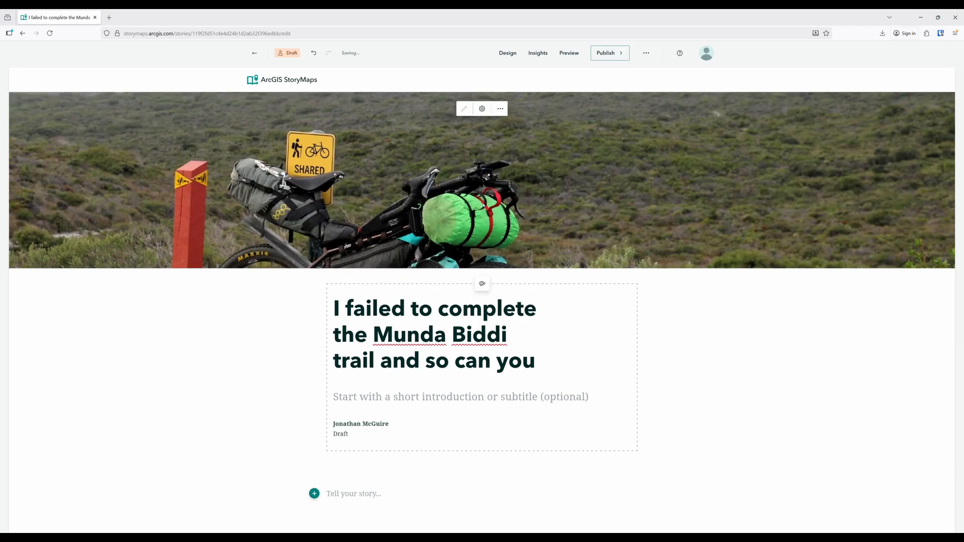
# Compare cover designs, choose the full-size photo layout with the title overlaid, and turn on the story's Navigation section
pyautogui.click(507, 54)
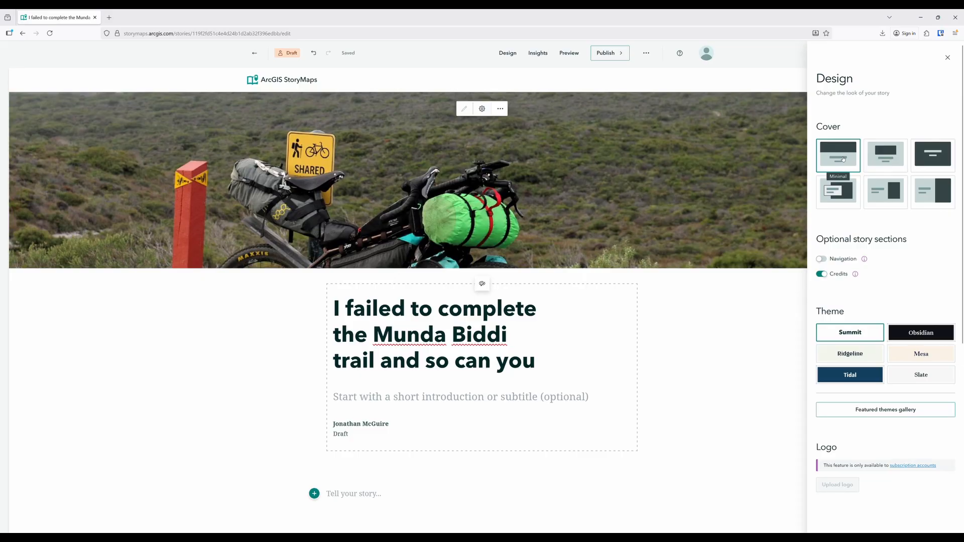
pyautogui.click(886, 155)
pyautogui.click(843, 194)
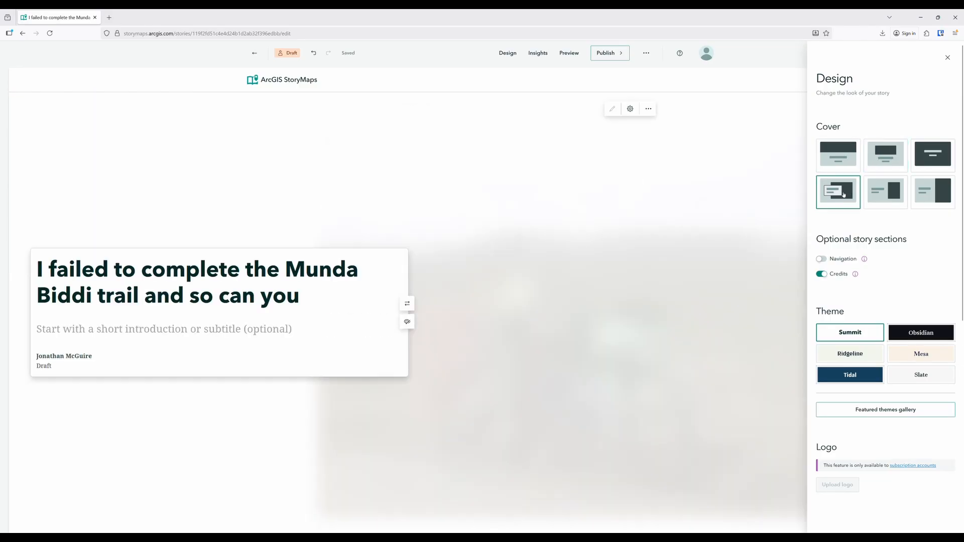
pyautogui.click(902, 196)
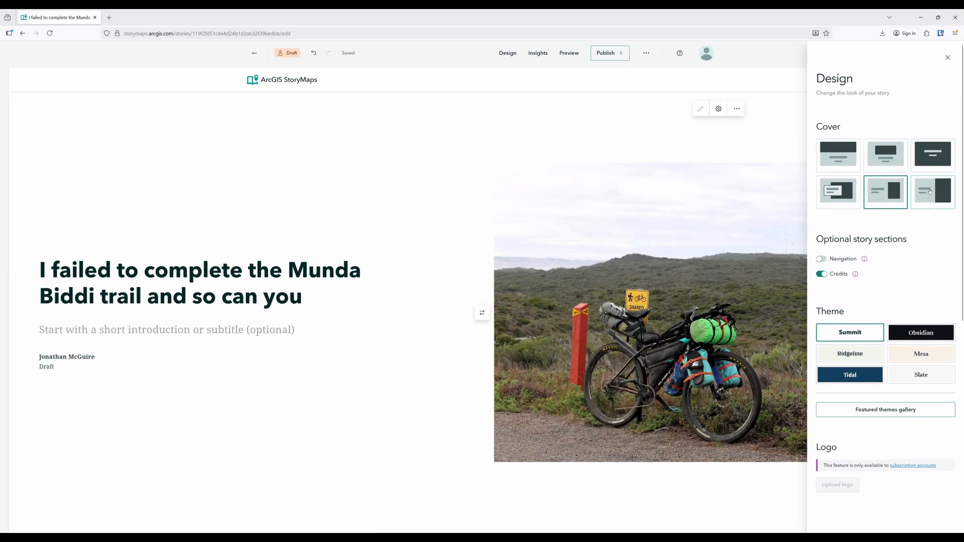
pyautogui.click(930, 191)
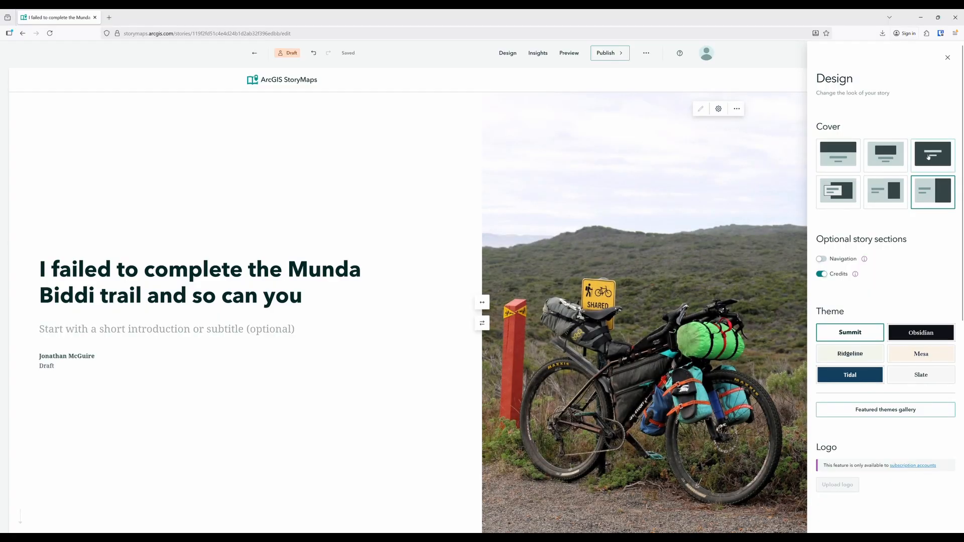
pyautogui.click(928, 157)
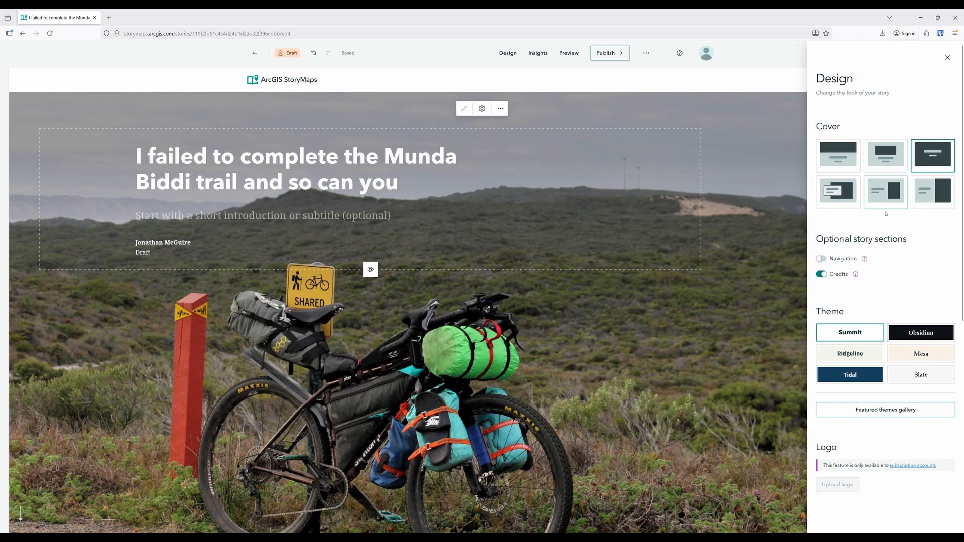
pyautogui.click(822, 260)
# Add the Day 0 heading below the cover and split it into "Day 0" and "Blue Mountains, NSW to Albany, WA"
pyautogui.scroll(-2, 492, 513)
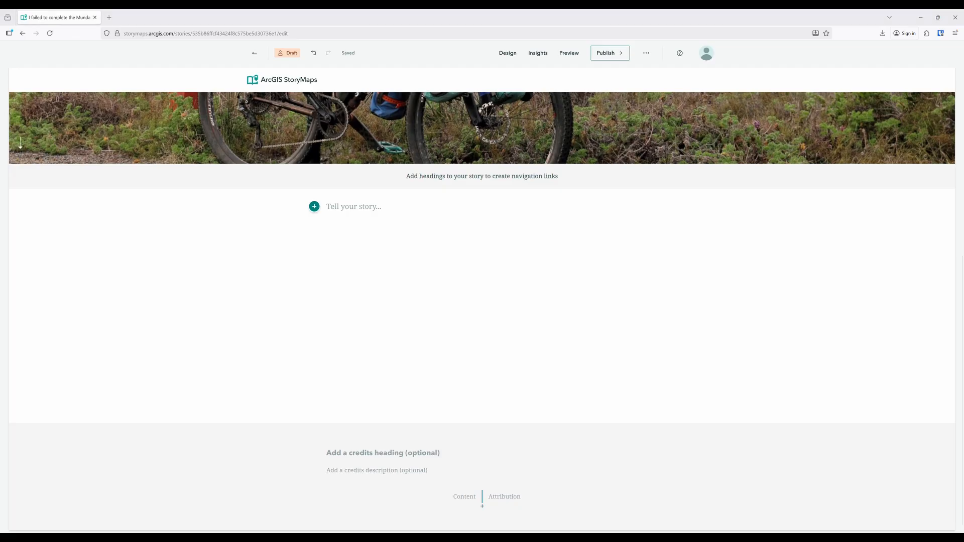
pyautogui.click(377, 206)
pyautogui.write('Day 0: Blue Mountains, NSW to Albany, WA')
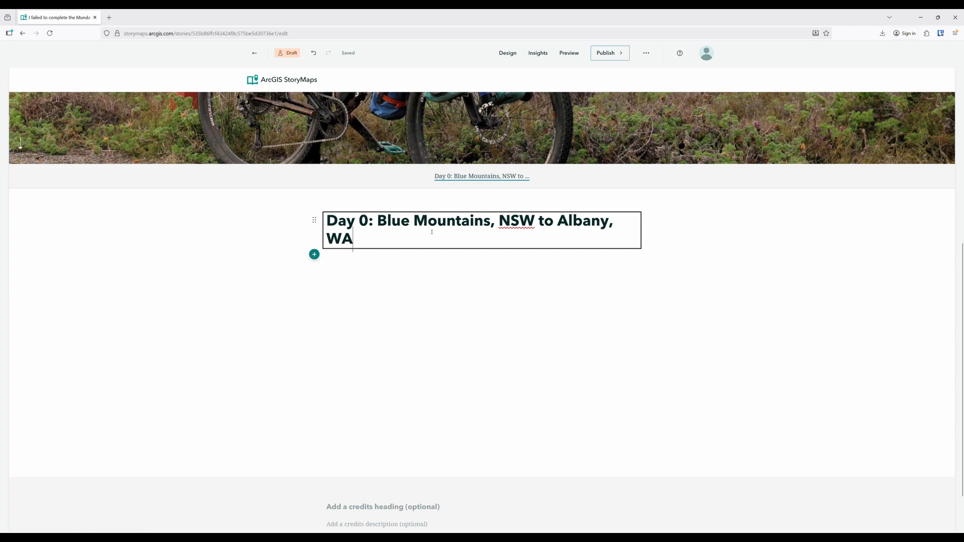
pyautogui.click(371, 226)
pyautogui.press('Return')
pyautogui.press('Delete')
pyautogui.press('Delete')
# Format the line "Blue Mountains, NSW to Albany, WA" as Heading 2
pyautogui.hotkey('shift', 'End')
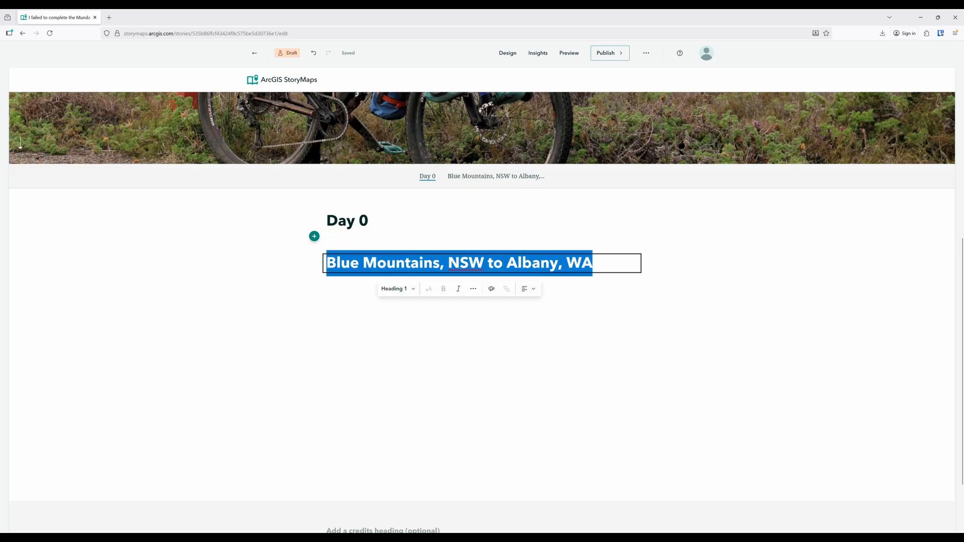
pyautogui.click(411, 289)
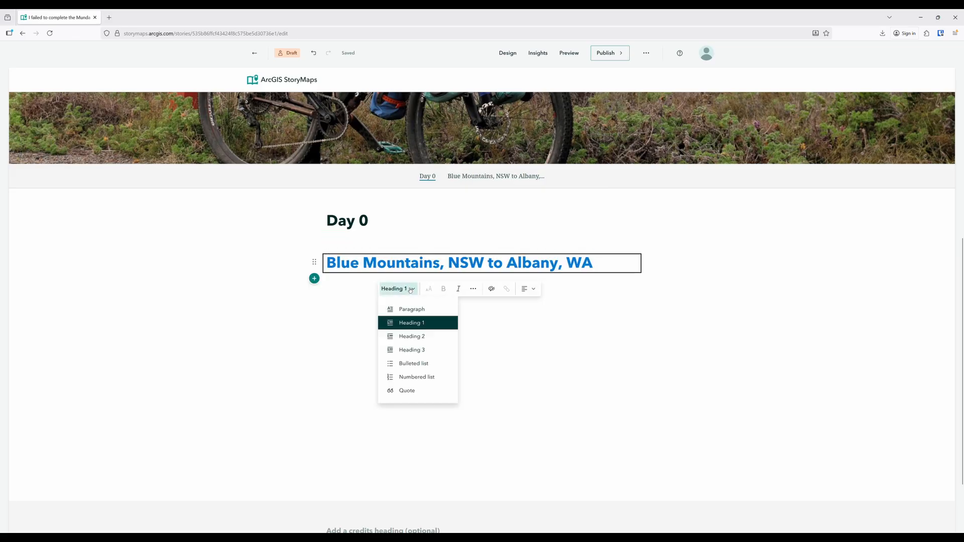
pyautogui.click(412, 337)
# Paste the three paragraphs of Day 0 text beneath the Blue Mountains to Albany subheading
pyautogui.press('Return')
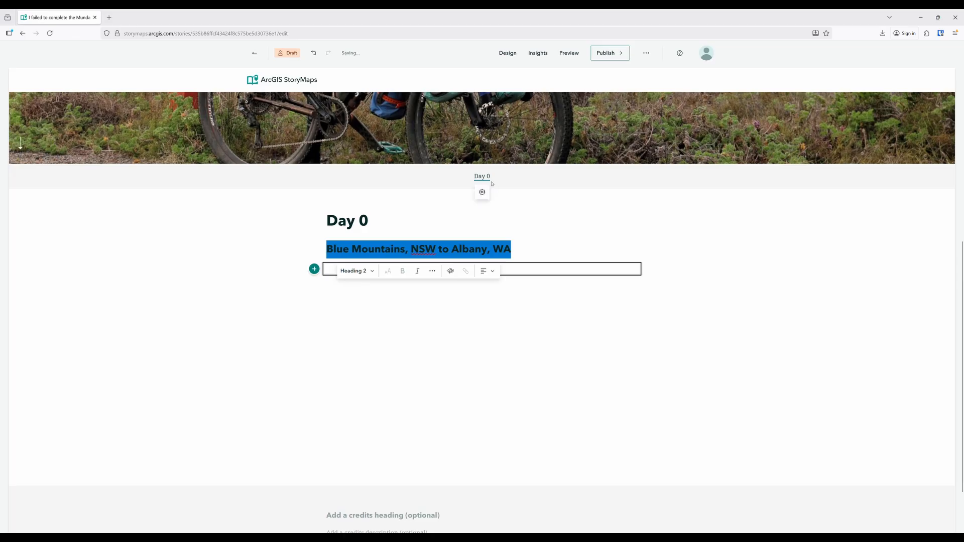
pyautogui.click(218, 271)
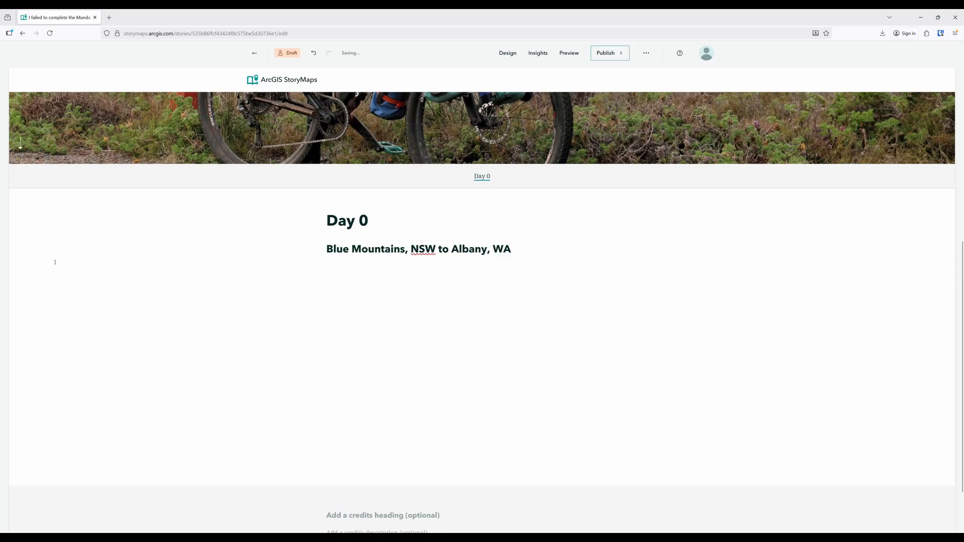
pyautogui.click(386, 289)
pyautogui.write('Clock time doesn’t really exist when you’re in transit. It’s replaced by countdown time: 45 minutes to boarding, 3 more hours on a flight, groggily checking how much longer the bus ride is after a nap.  I caught an empty train late at night, slept a few hours in an airport hotel, ate a bacon and egg roll as a TV presenter described the newly elected pope as "suddenly one of the most famous people in the world", and boarded my flight from Sydney to Perth.  I rebuilt my bike near the luggage carousels in the Perth terminal, then headed into the city to buy so much milk powder that I looked like I was planning to recreate the final scenes of Scarface and some CO2 canisters to replace the ones airport security confiscated. The employee at the bike store described my lacklustre approach to training for the Munda Biddi as "just raw-doggin’ it."')
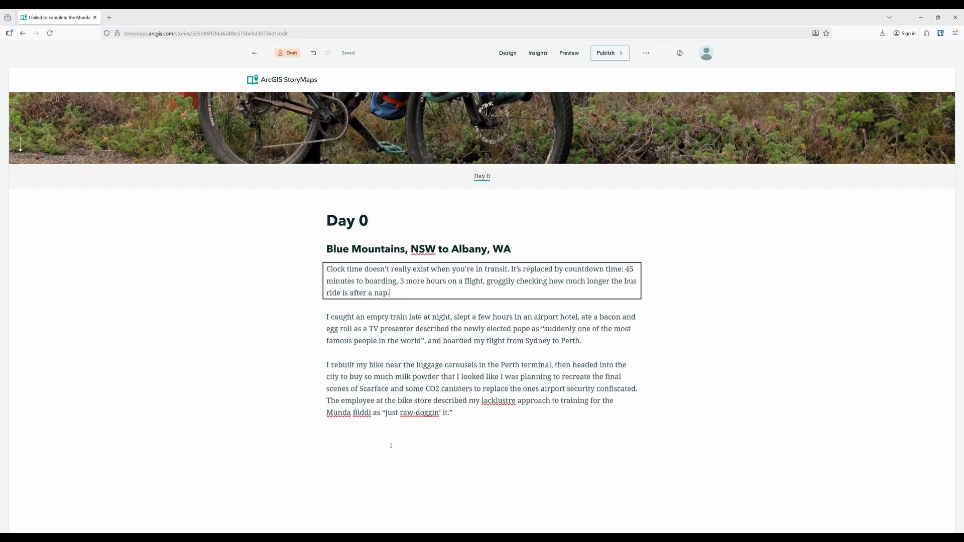
# Insert an image block after the Day 0 text and upload day_0_compressed.gif into it
pyautogui.scroll(-1, 390, 443)
pyautogui.click(458, 411)
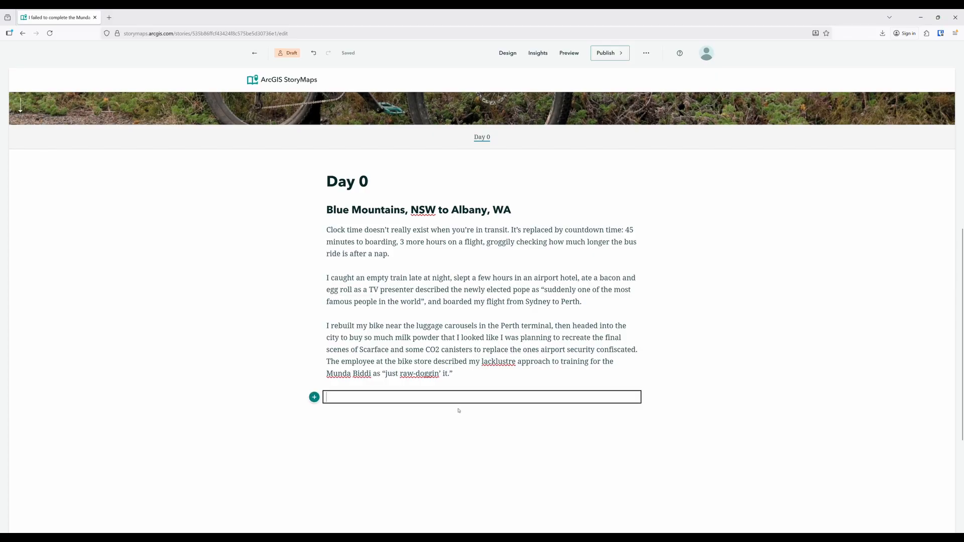
pyautogui.click(315, 402)
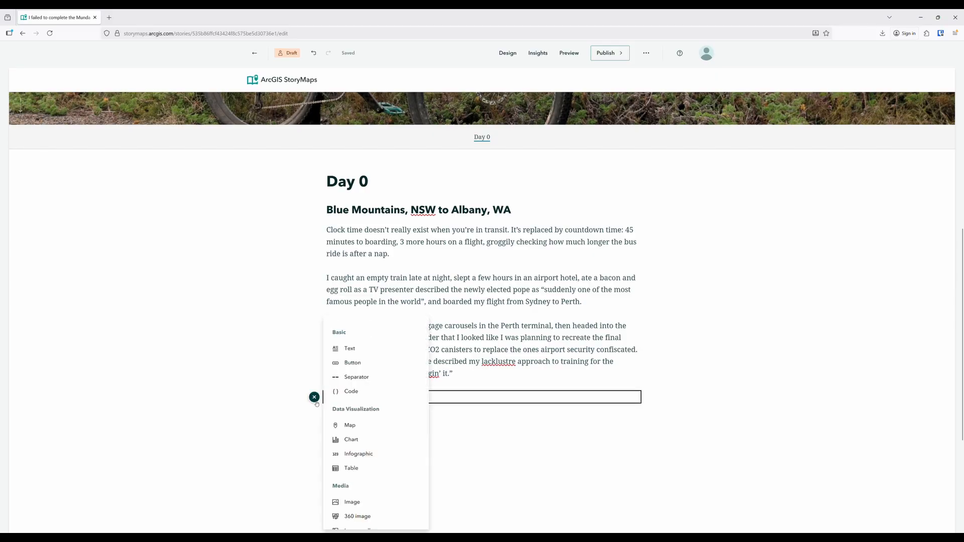
pyautogui.click(365, 503)
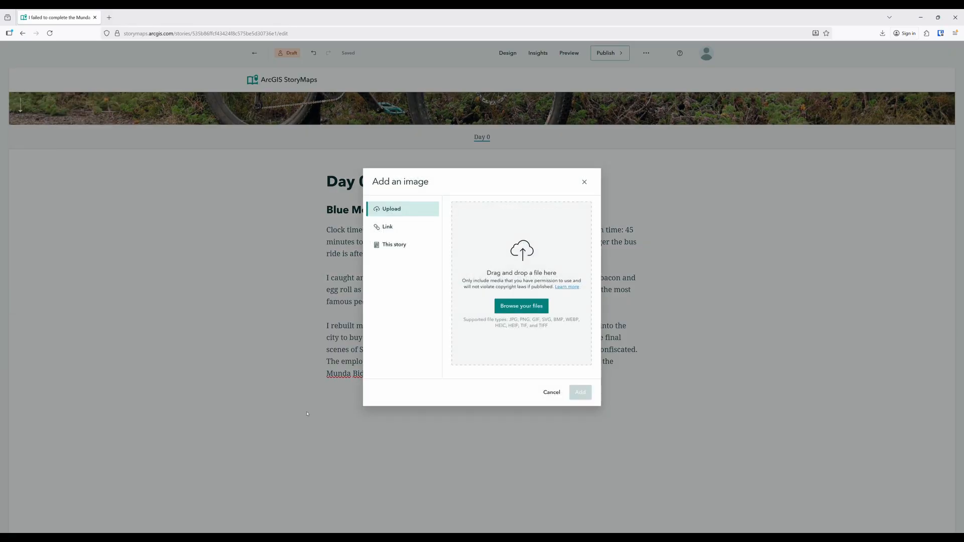
pyautogui.click(519, 308)
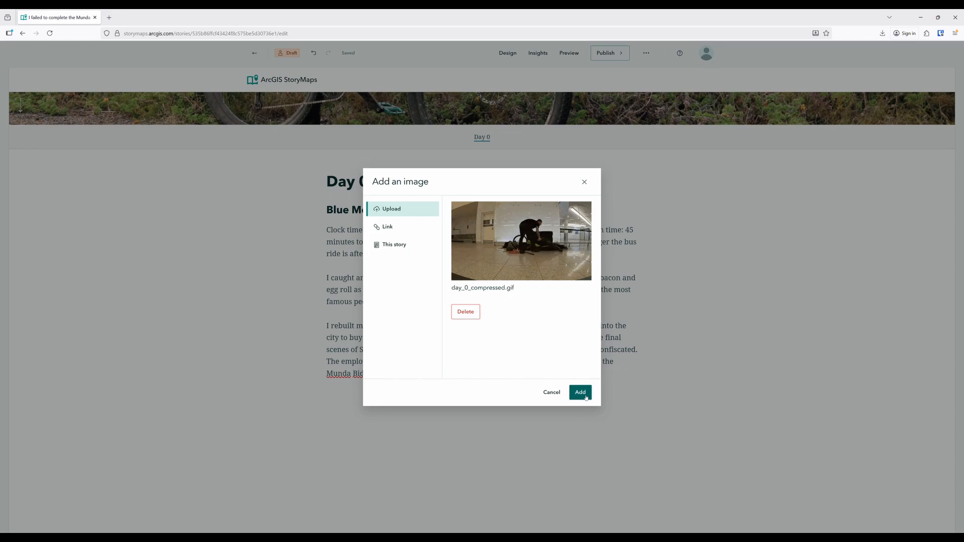
pyautogui.click(581, 393)
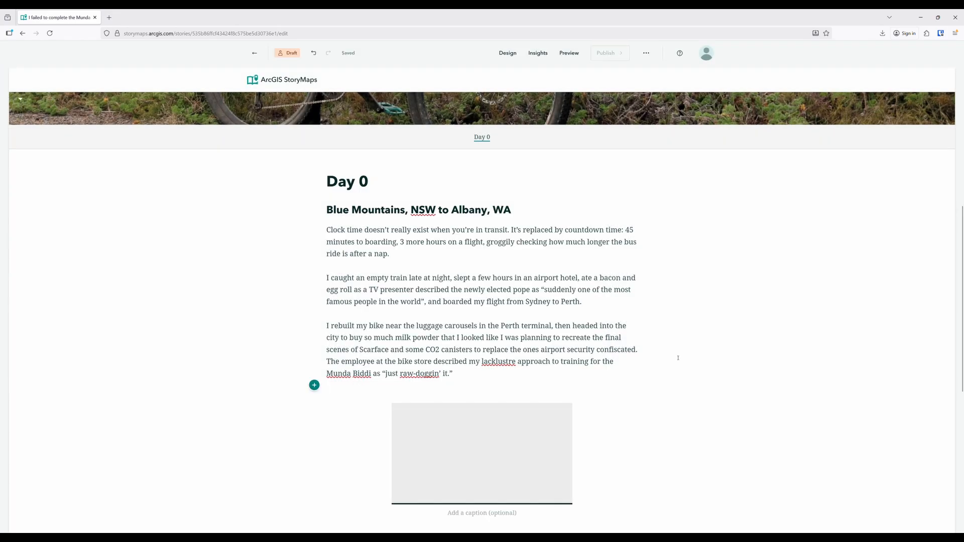
# Add a text block below the Day 0 image and paste the two paragraphs about the late-night arrival in Albany
pyautogui.scroll(-4, 678, 358)
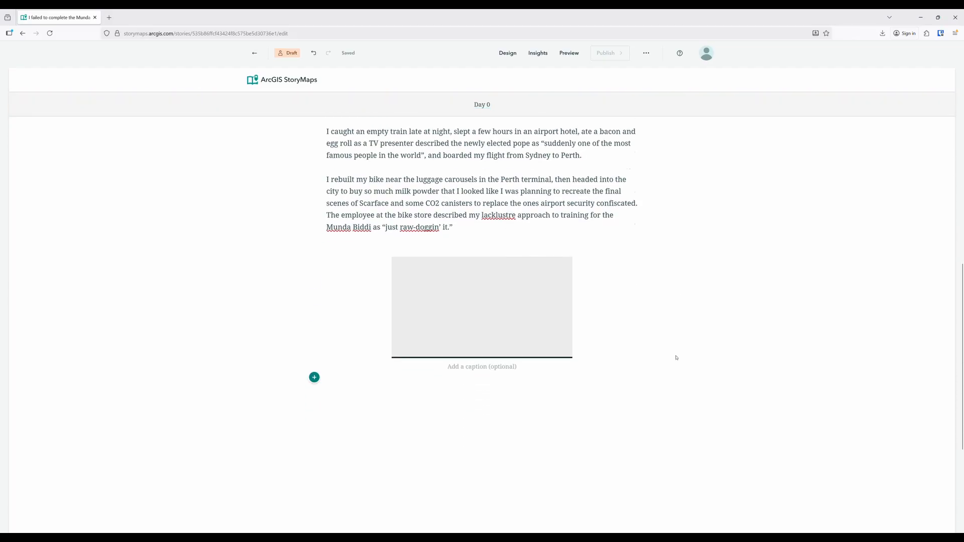
pyautogui.click(314, 328)
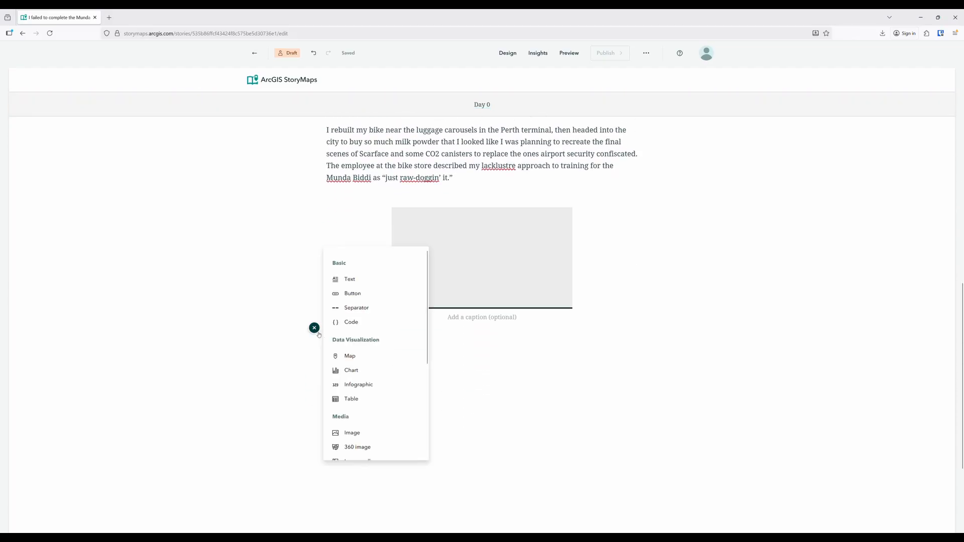
pyautogui.click(375, 358)
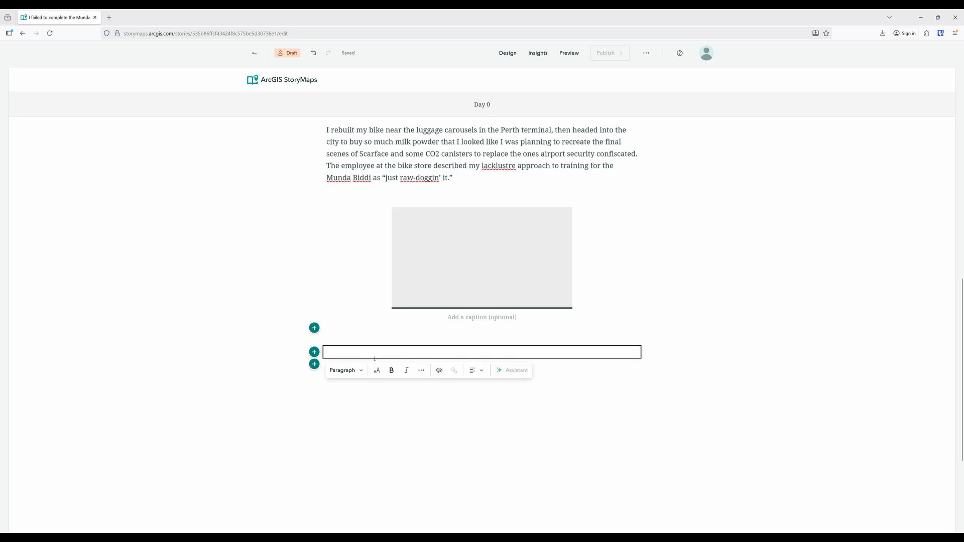
pyautogui.write('At 11.30pm I was decanted from the bus in Albany only to come to an awful realisation: I had chosen which hostel to stay in but I had never actually made the reservation. No-one answered the door or the phone of the supposedly 24-hour reception, so I resolved to find a quiet park to set my tent up in. Luckily, as I walked down the street a woman called out "Hey bicycle man!" I bantered with her and her friend for a while, then they invited me to camp in their yard. They jumped in a cab and I rode to their house, where we stayed up drinking tea, patting their dog, and talking until 1.30am. If you’re out there Danielle and Zana, thanks for turning what could have been an unpleasant night into a lovely evening.')
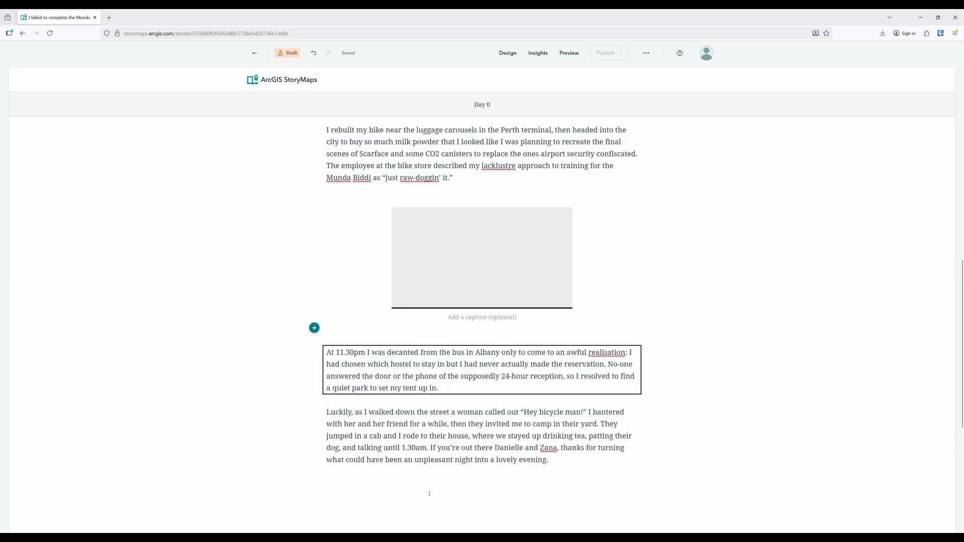
# Insert an image gallery after the Albany arrival paragraphs and add the three uploaded photos to it
pyautogui.scroll(-2, 363, 461)
pyautogui.click(320, 407)
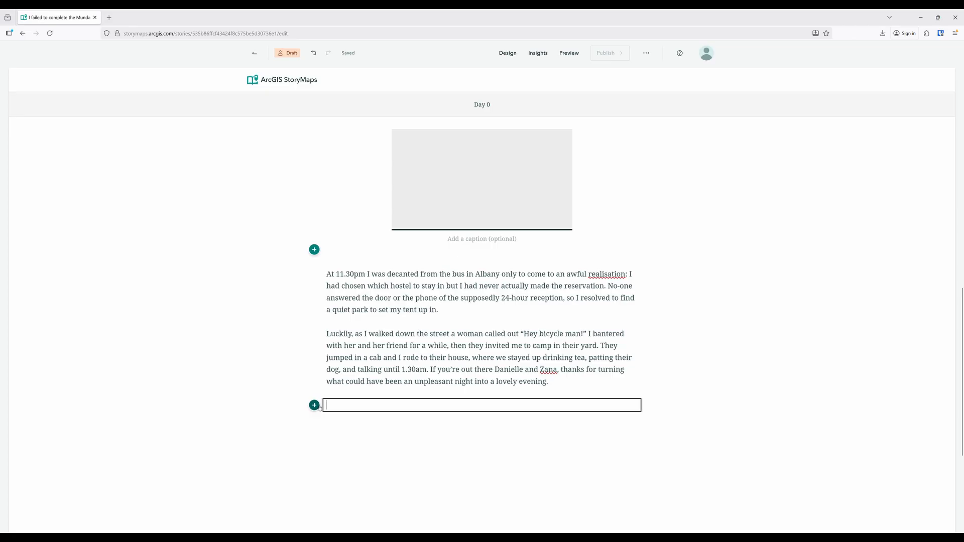
pyautogui.click(315, 405)
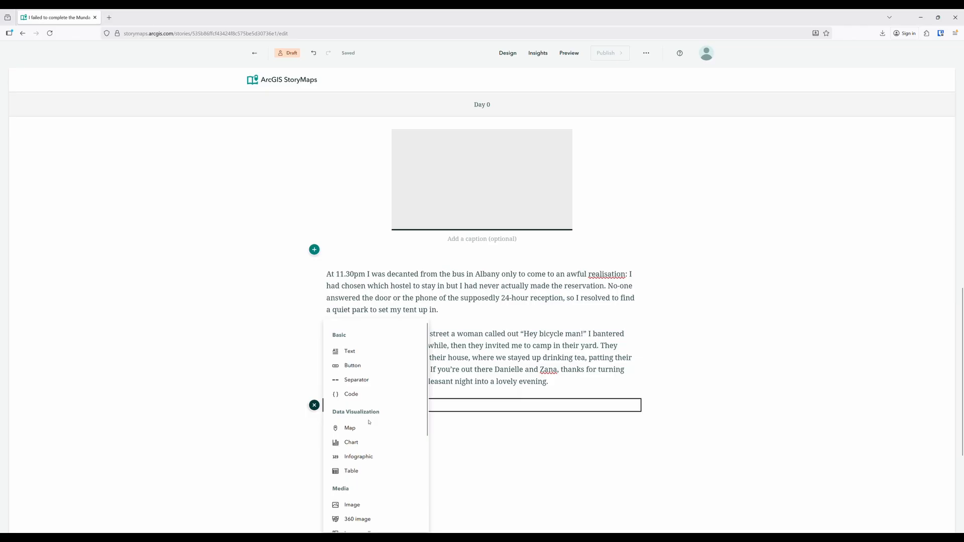
pyautogui.scroll(-3, 372, 425)
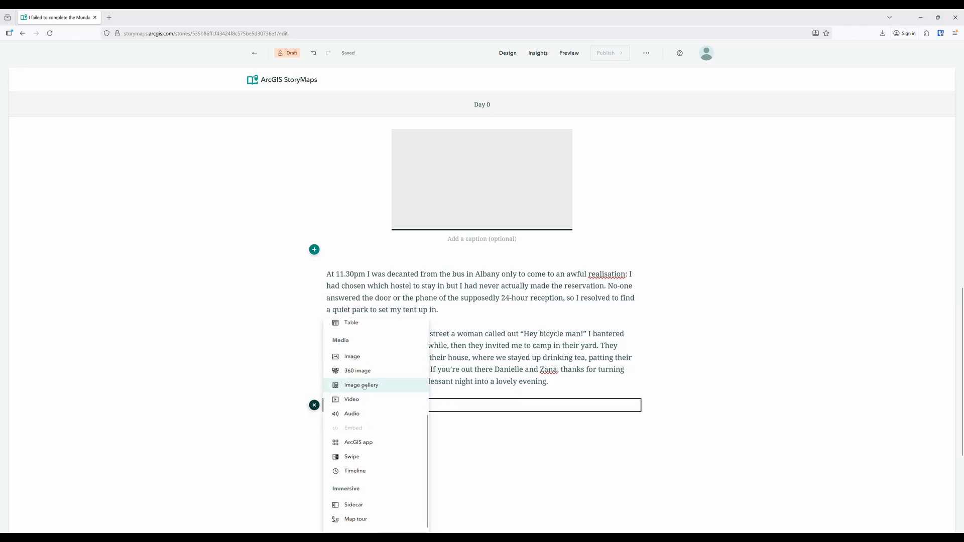
pyautogui.click(364, 386)
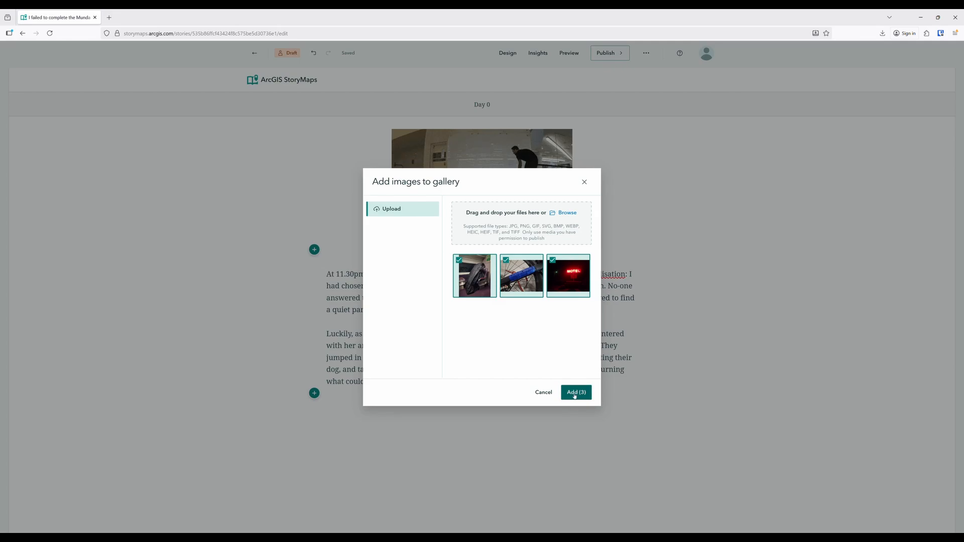
pyautogui.click(577, 393)
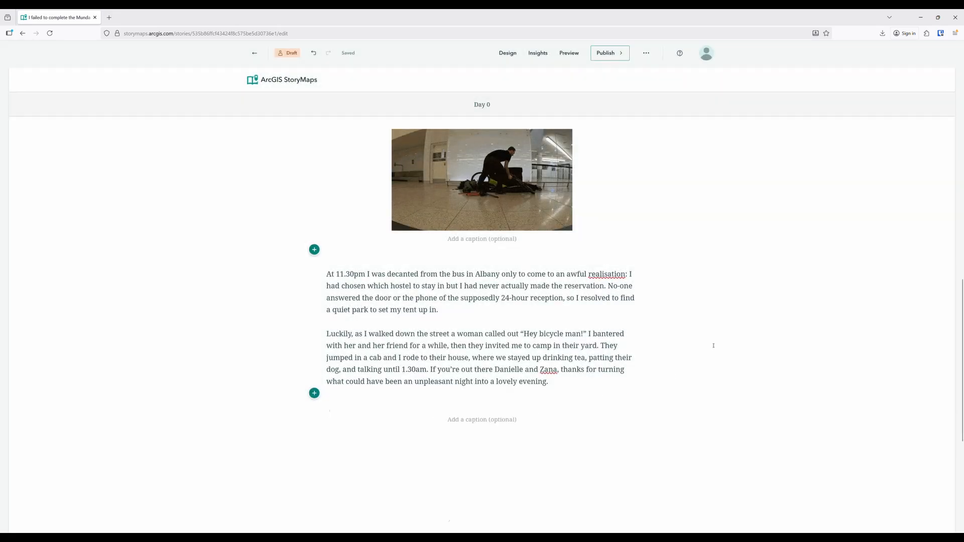
# Set the image gallery's display layout to Jigsaw and save the gallery options
pyautogui.scroll(-2, 703, 315)
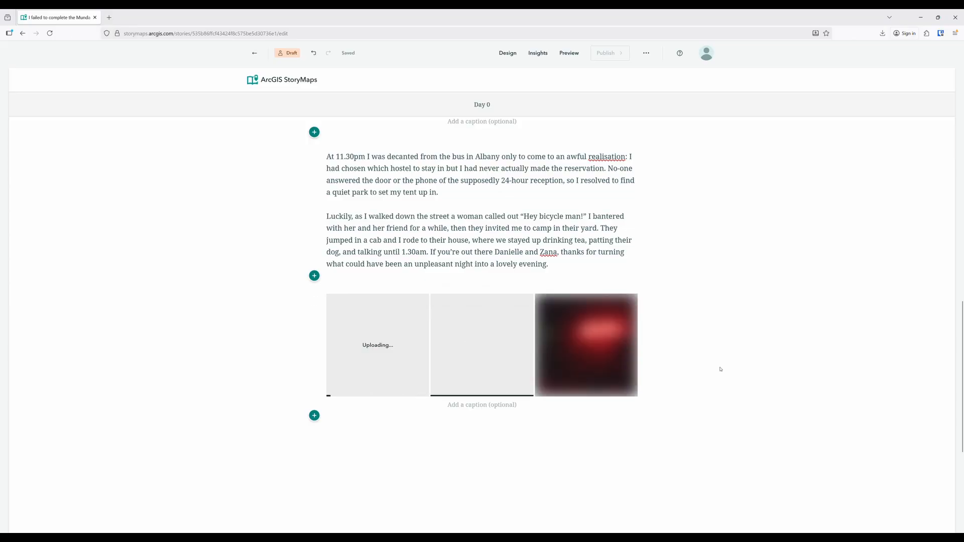
pyautogui.click(479, 295)
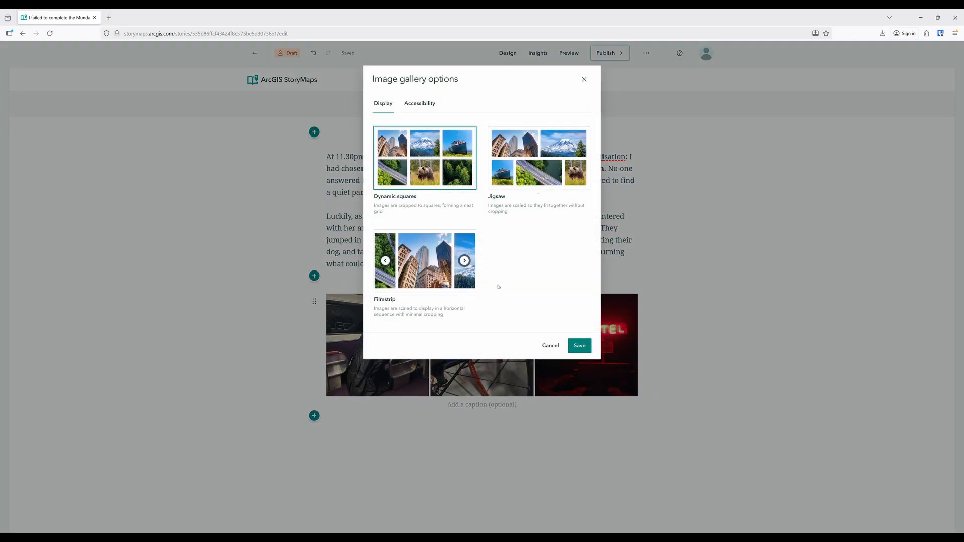
pyautogui.click(529, 158)
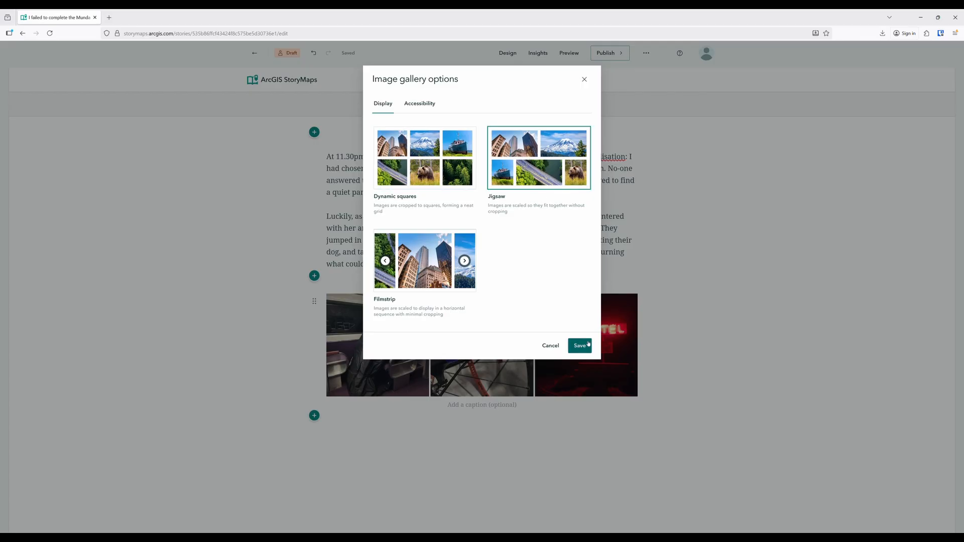
pyautogui.click(588, 343)
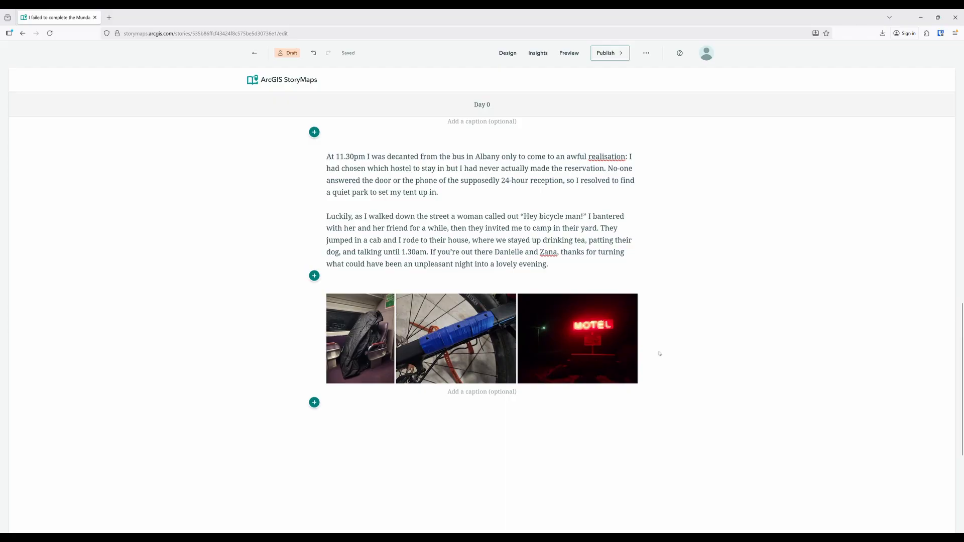
# Add the text "The Munda Biddi" below the image gallery and format it as Heading 1
pyautogui.scroll(-2, 659, 354)
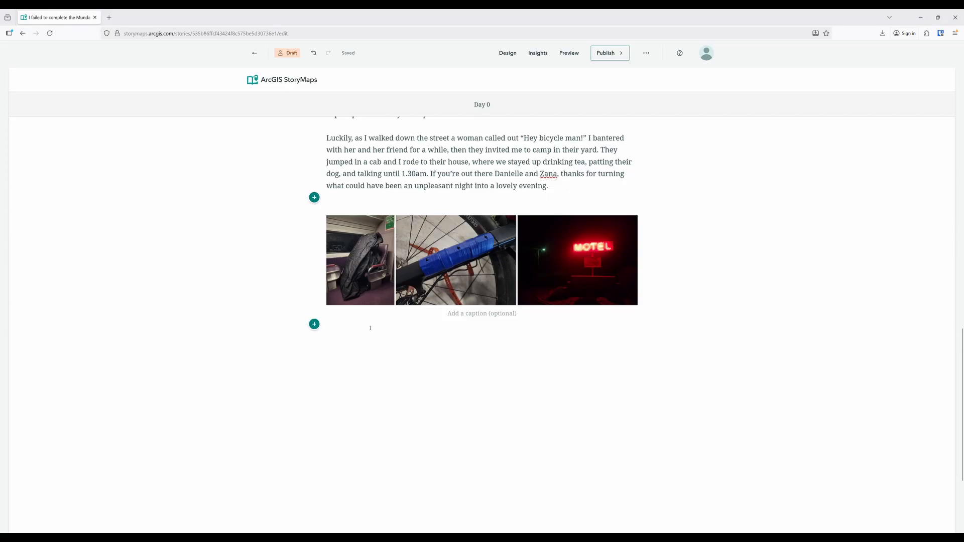
pyautogui.click(314, 324)
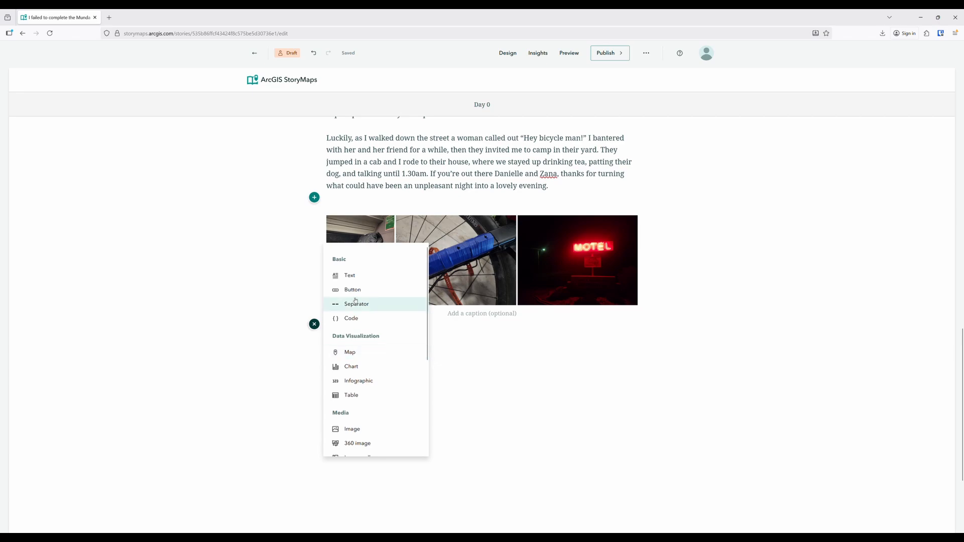
pyautogui.click(351, 276)
pyautogui.write('The Munda Biddi')
pyautogui.hotkey('ctrl', 'shift', 'Left')
pyautogui.hotkey('ctrl', 'shift', 'Left')
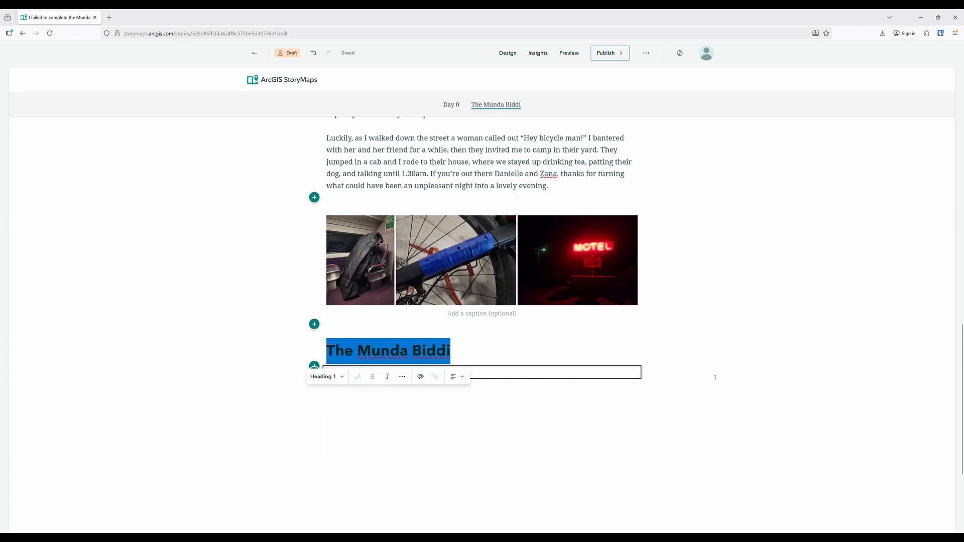
pyautogui.click(715, 377)
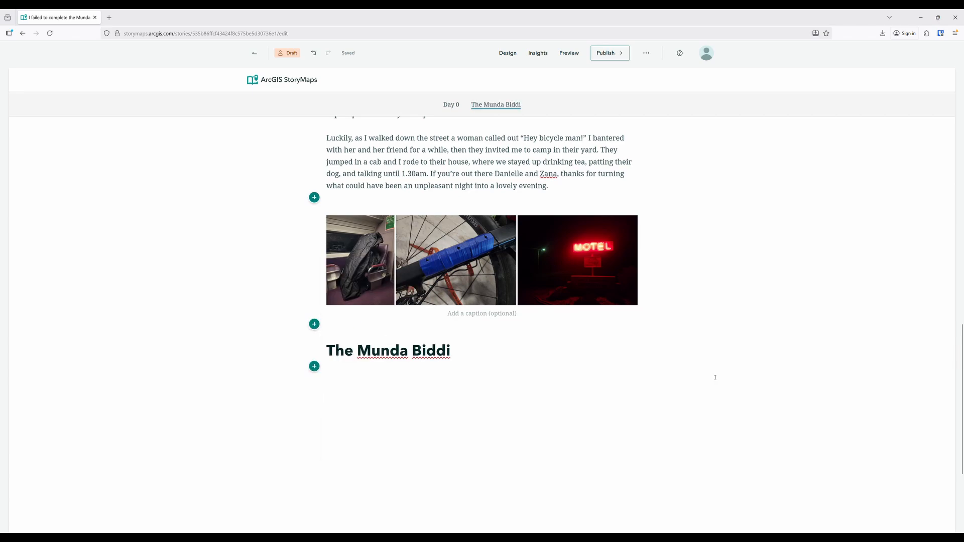
# Insert a map tour below the Munda Biddi heading, started from scratch with the Map focused guided tour layout
pyautogui.click(314, 367)
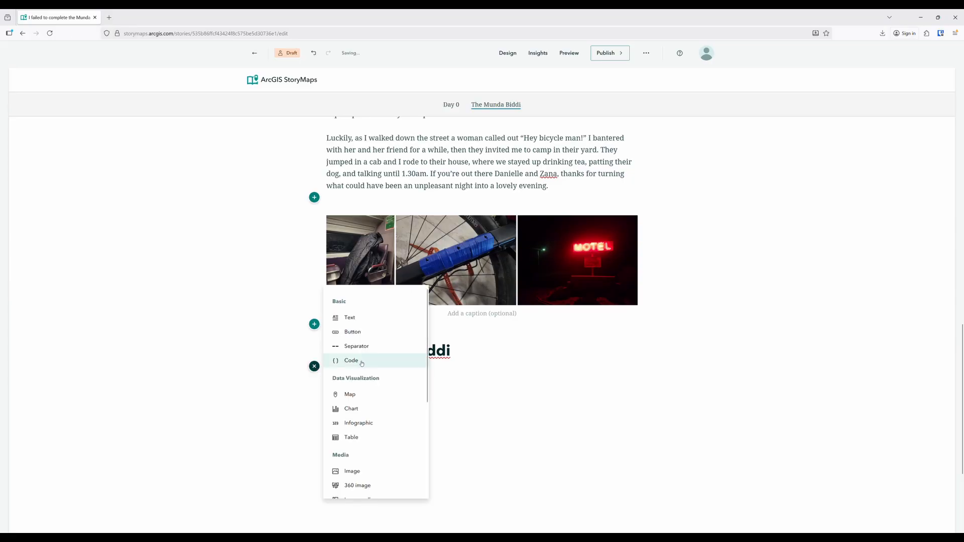
pyautogui.scroll(-3, 359, 391)
pyautogui.click(357, 485)
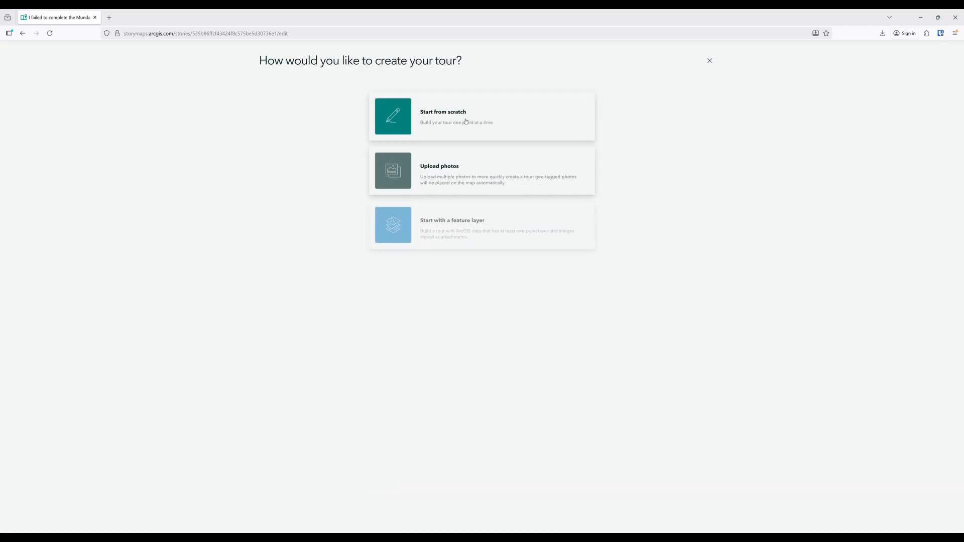
pyautogui.click(466, 122)
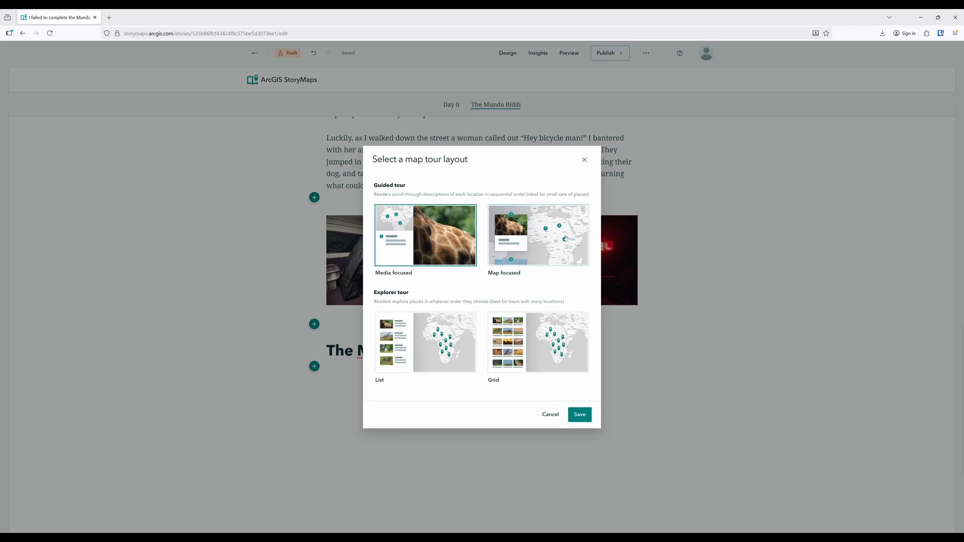
pyautogui.click(566, 239)
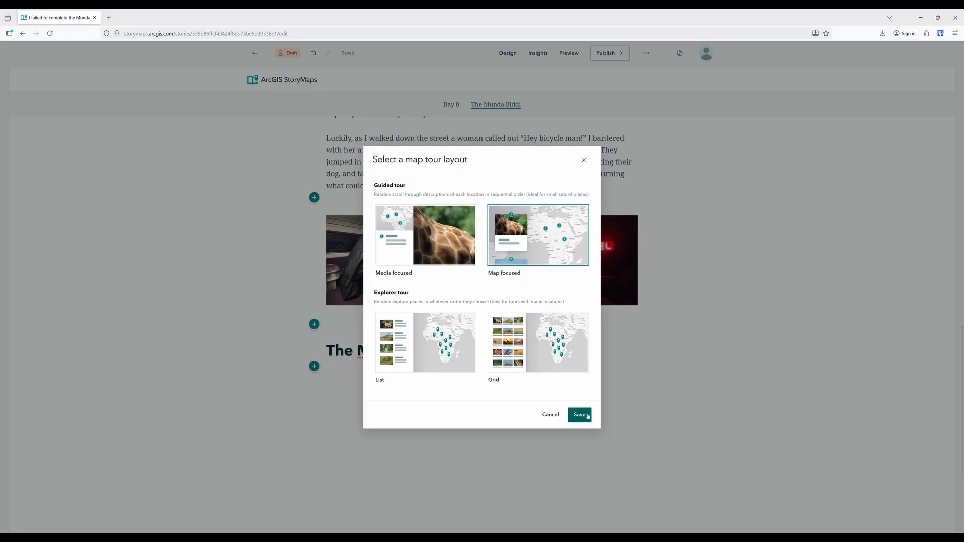
pyautogui.click(580, 414)
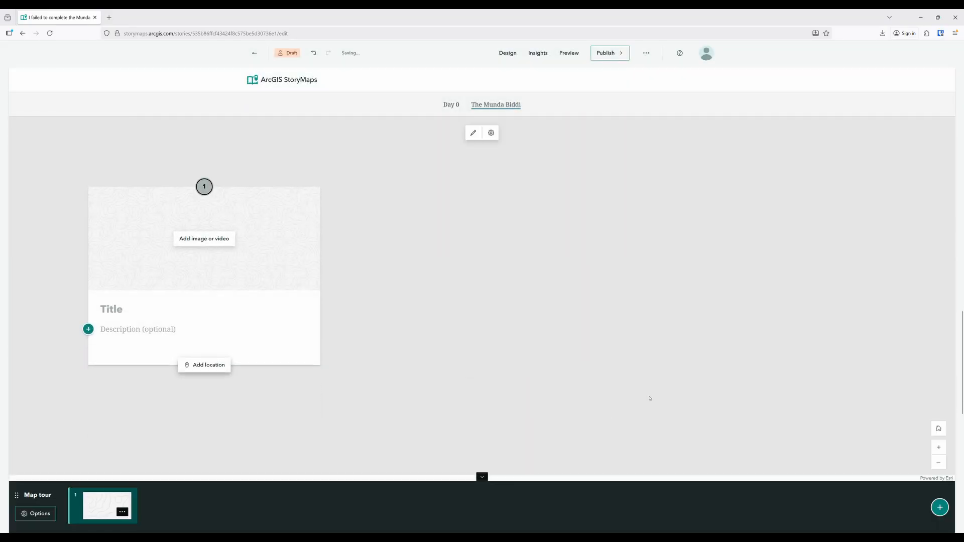
# Change the map tour's basemap to the saved "Munda Biddi satellite" map from My Content
pyautogui.click(474, 133)
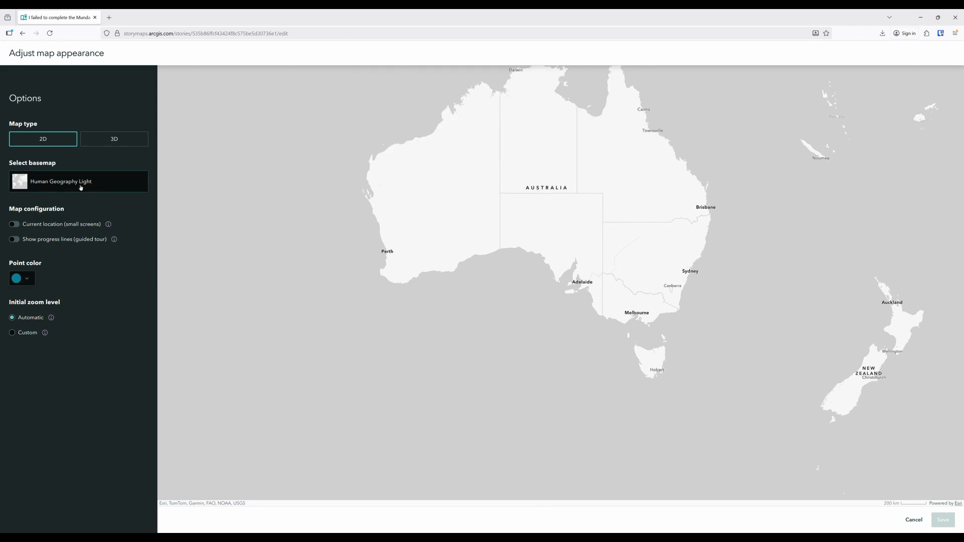
pyautogui.click(62, 186)
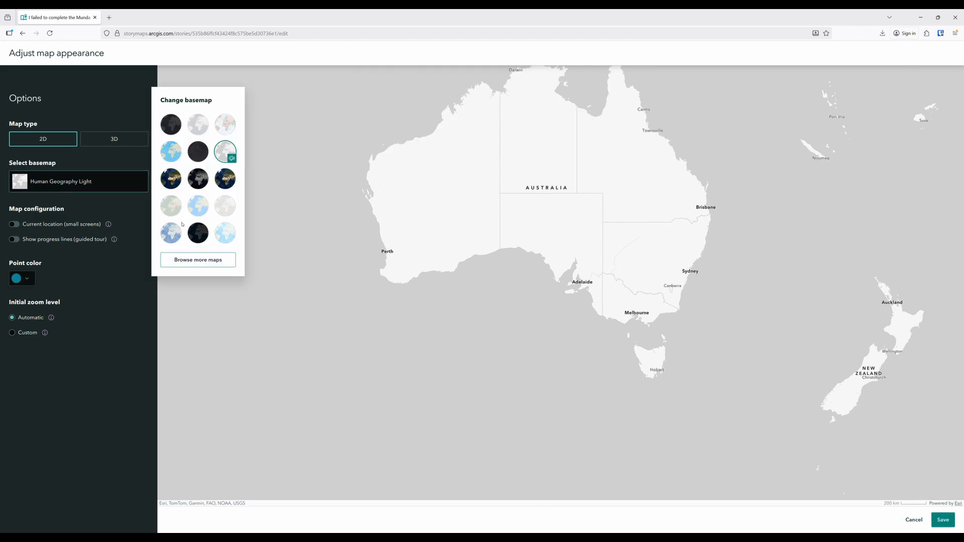
pyautogui.click(207, 260)
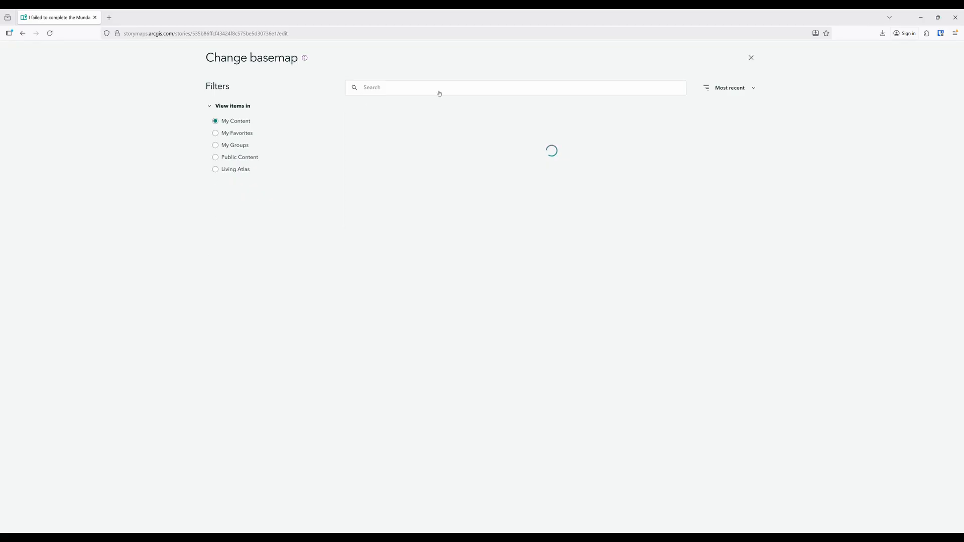
pyautogui.click(386, 139)
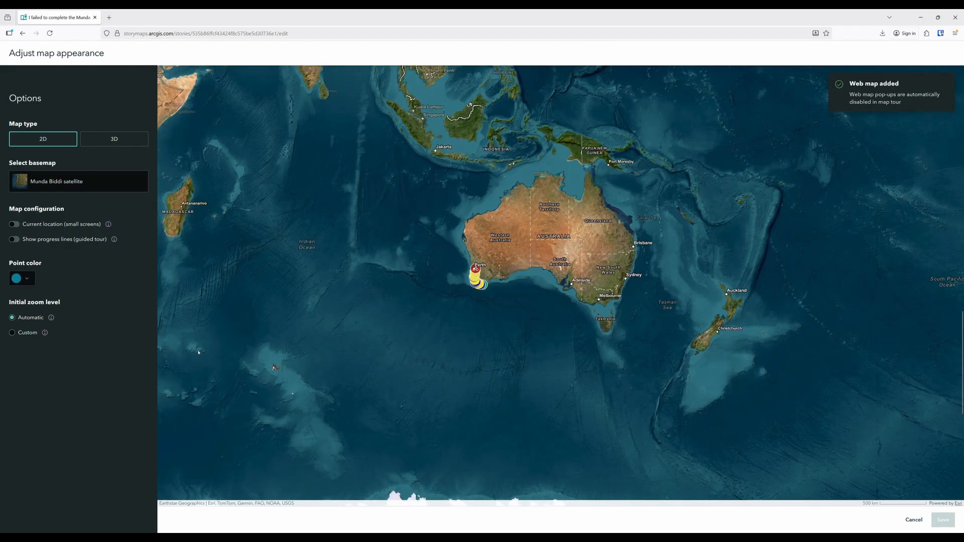
# Set the map tour's initial zoom level to the custom value County and save the map appearance
pyautogui.click(13, 334)
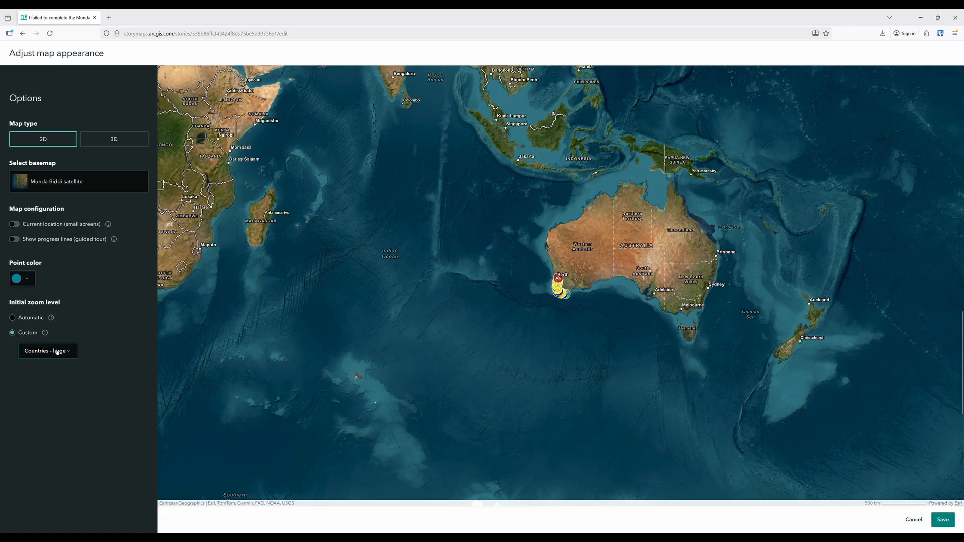
pyautogui.click(58, 352)
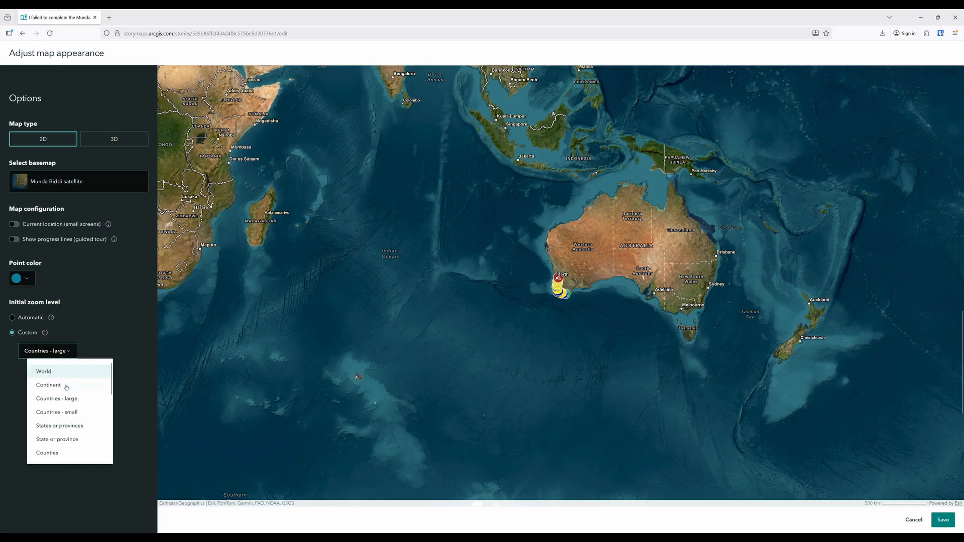
pyautogui.scroll(-2, 50, 389)
pyautogui.click(46, 404)
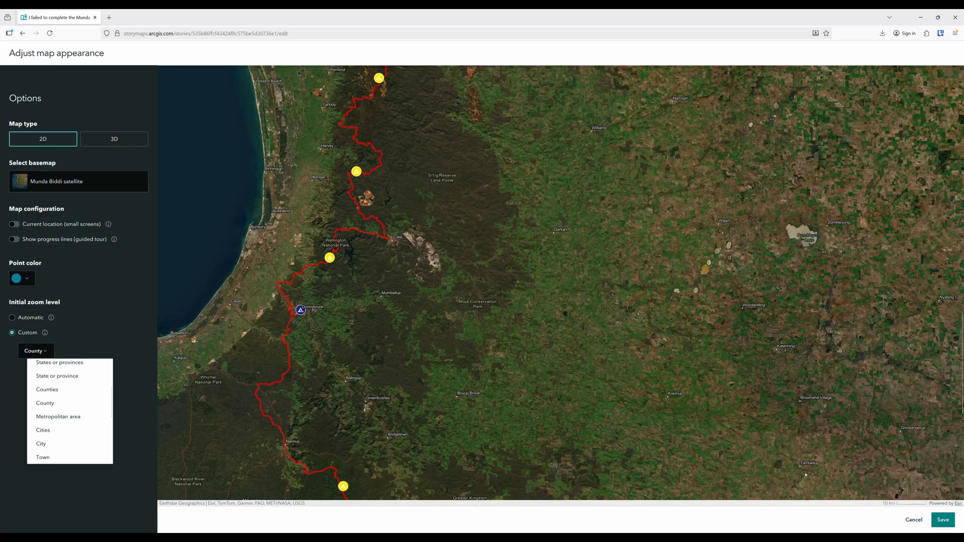
pyautogui.click(944, 521)
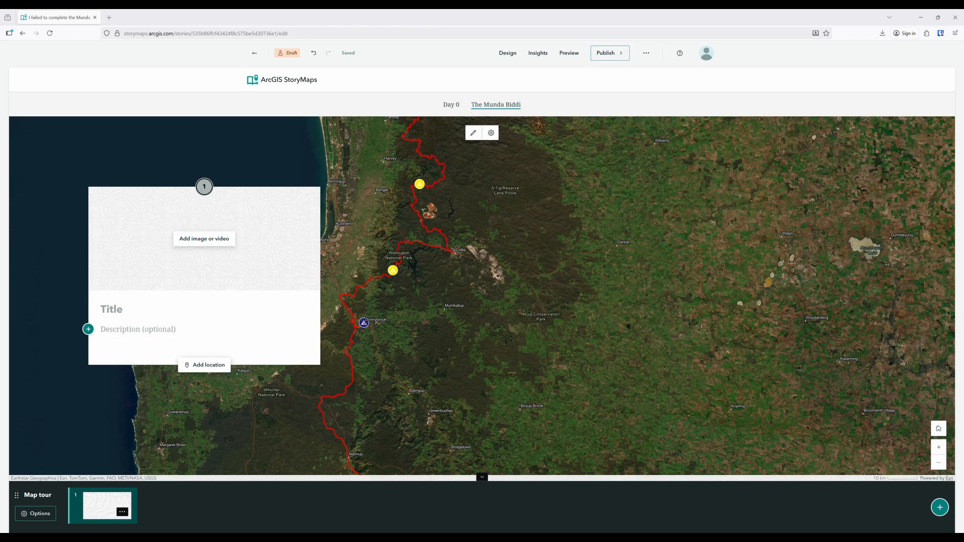
# Paste the "Path through the forest" trail introduction as tour point 1's description and set its location at Albany, the trail's southern end
pyautogui.click(145, 332)
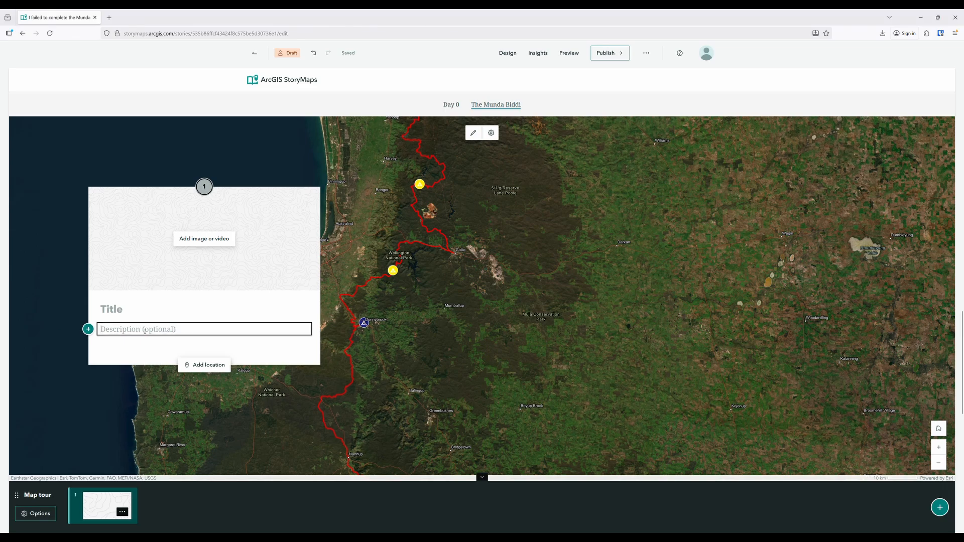
pyautogui.write('The Munda Biddi (‘Path through the forest’ in Noongar) is a bikepacking trail in Western Australia. It extends over more than a thousand kilometres from the town of Mundaring, 30km east of Perth, to Albany in the southern tip of the state.')
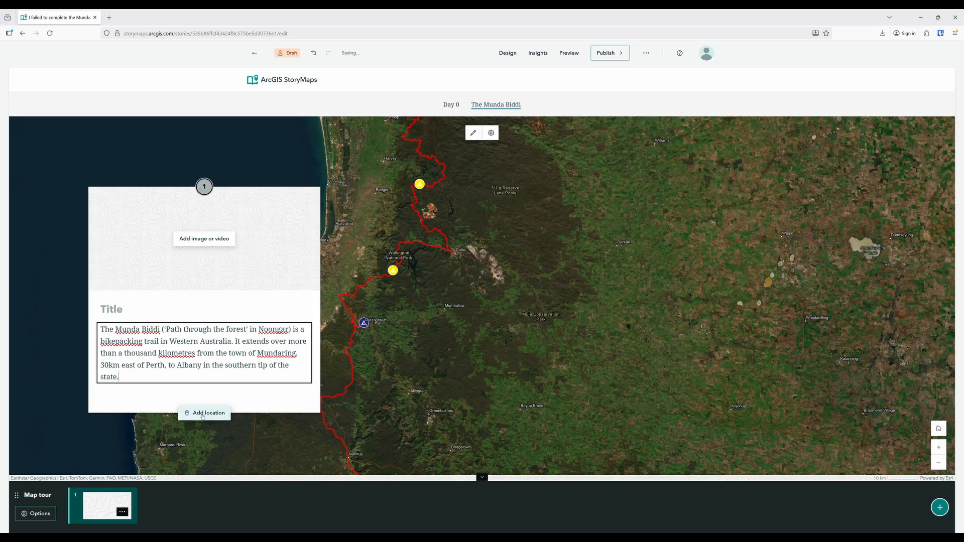
pyautogui.click(203, 413)
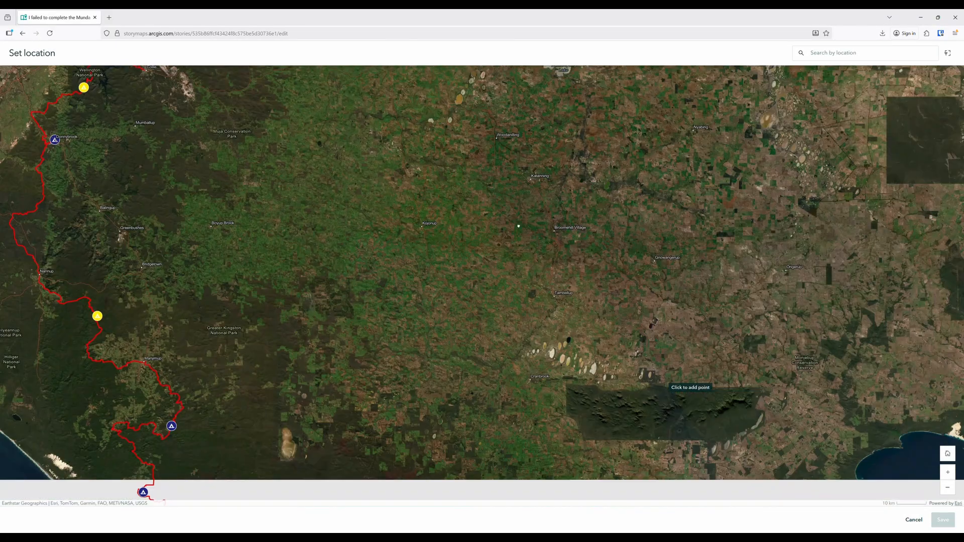
pyautogui.moveTo(566, 251); pyautogui.dragTo(495, 172)
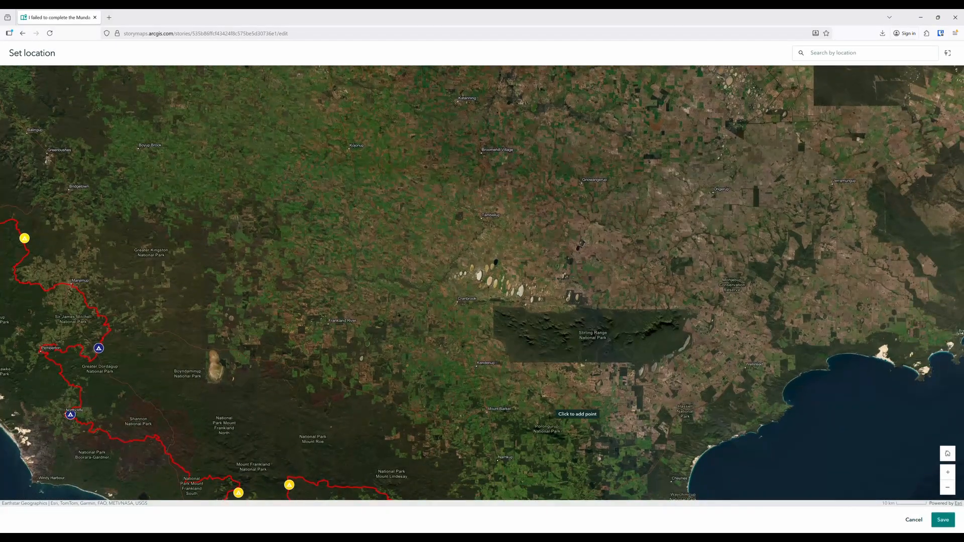
pyautogui.moveTo(518, 409); pyautogui.dragTo(537, 216)
pyautogui.click(524, 327)
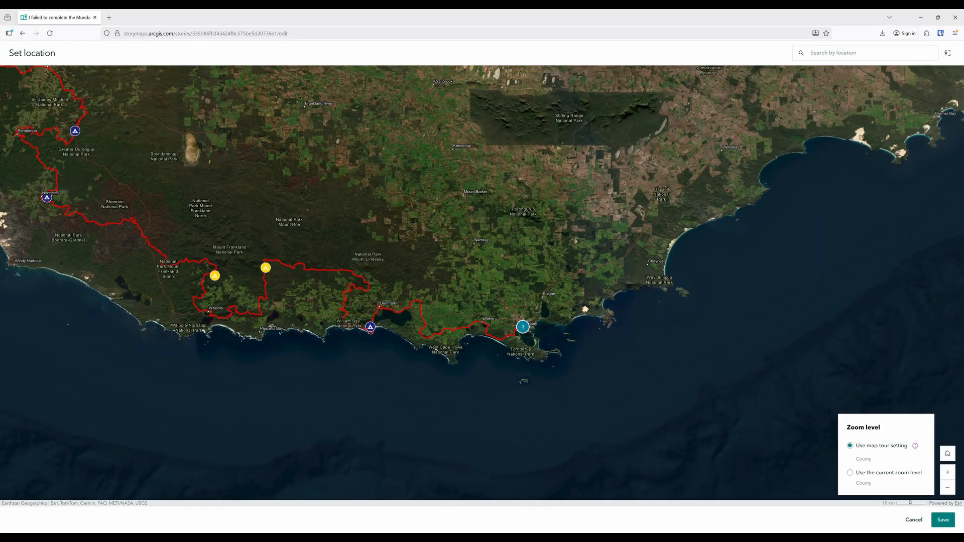
pyautogui.click(943, 520)
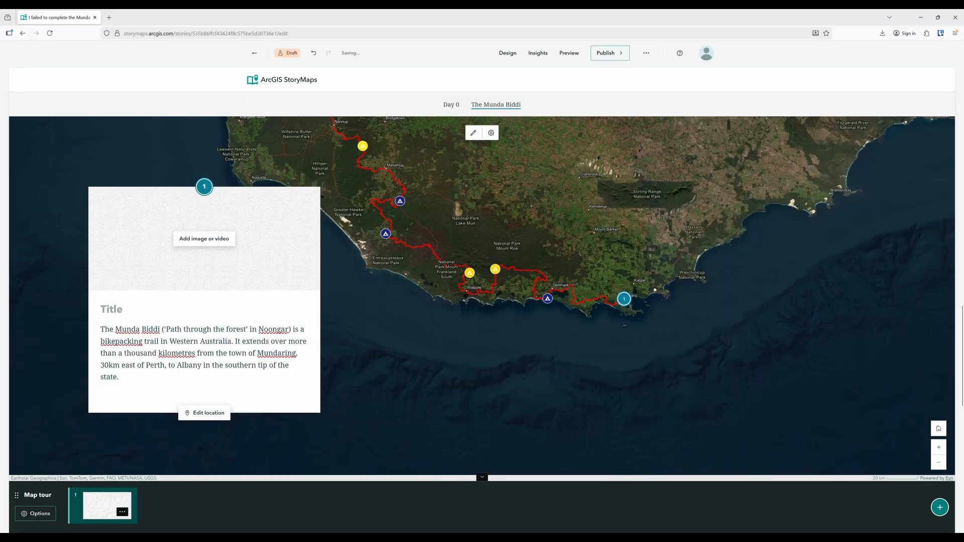
# Add a second tour point, paste the description of trail surfaces and 12 purpose-built huts, and set its location on the trail at Nannup
pyautogui.click(940, 507)
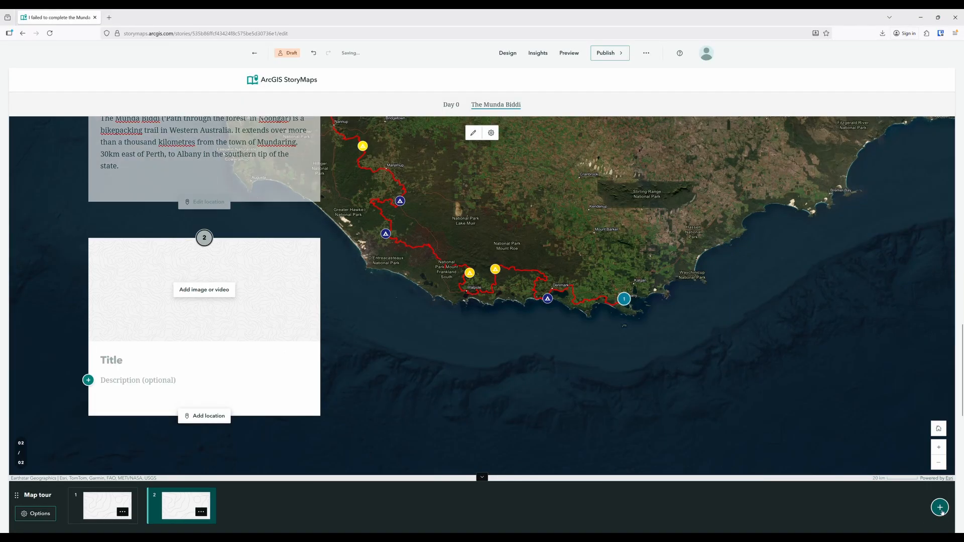
pyautogui.click(184, 380)
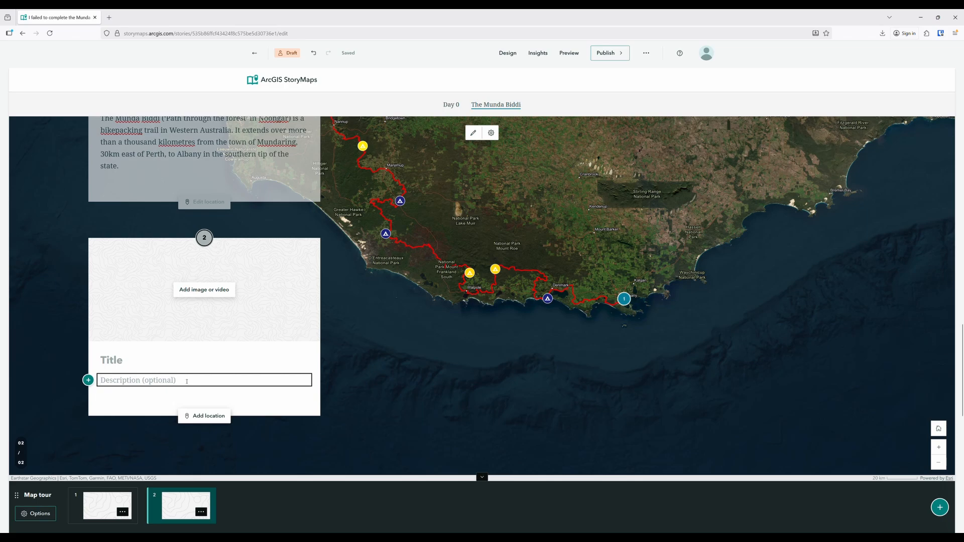
pyautogui.write('The Munda Biddi combines existing roads, fire trails, farm roads, and mountain bike trails with specifically constructed singletrack, and can be ridden in either direction. There are 12 purpose-built huts in which riders can rest their weary bones, and the trail passes through a town every day or two.')
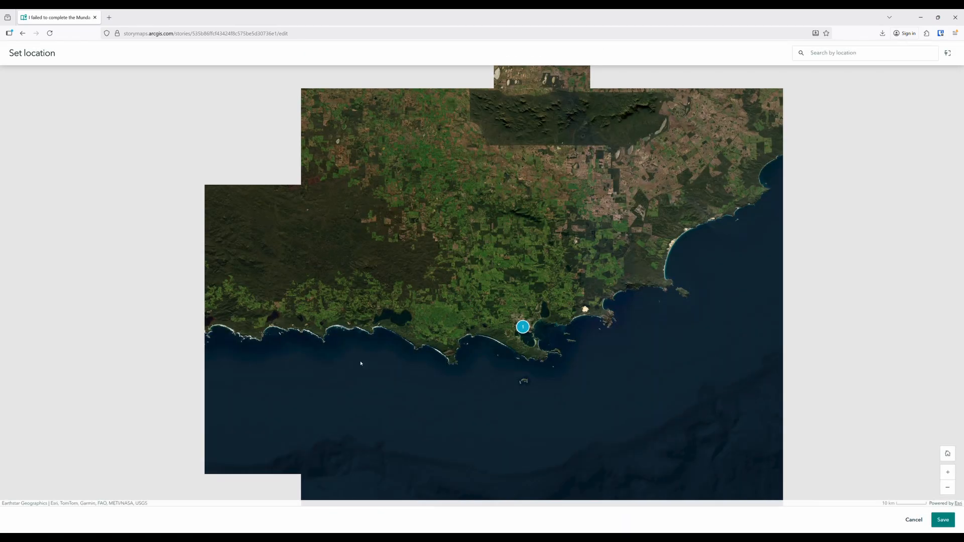
pyautogui.moveTo(255, 227); pyautogui.dragTo(644, 371)
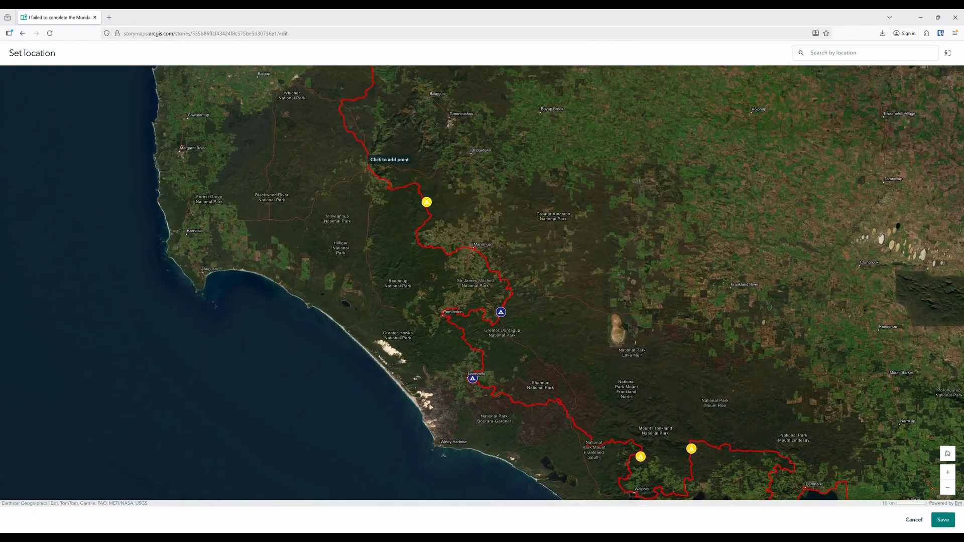
pyautogui.click(369, 161)
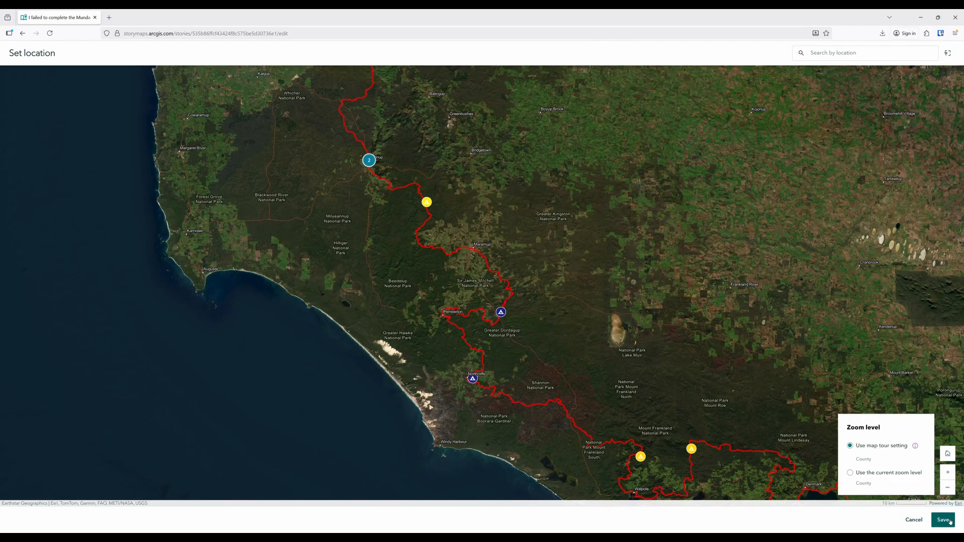
pyautogui.click(943, 520)
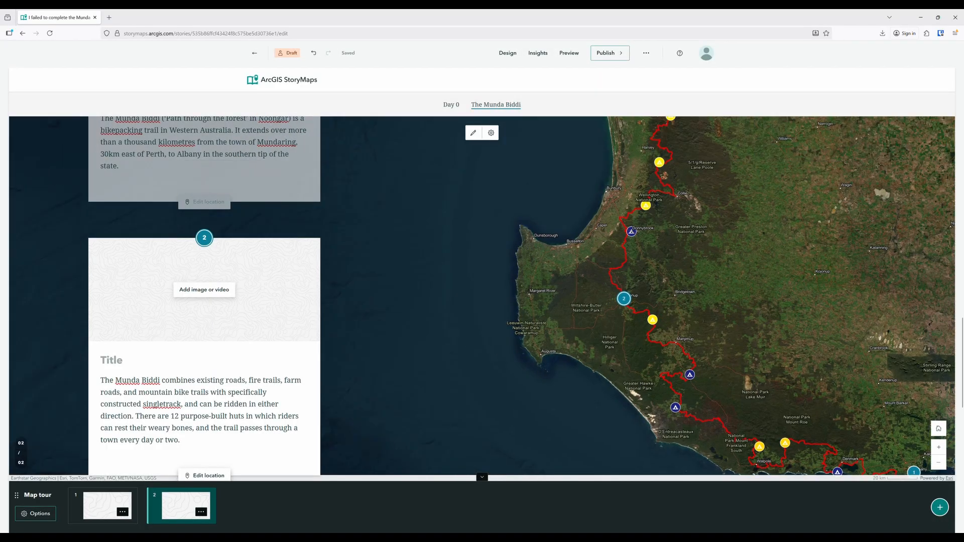
# Add a third tour point, paste the "In May 2025 I attempted to ride" description, and set its location at the trail's northern end
pyautogui.click(940, 507)
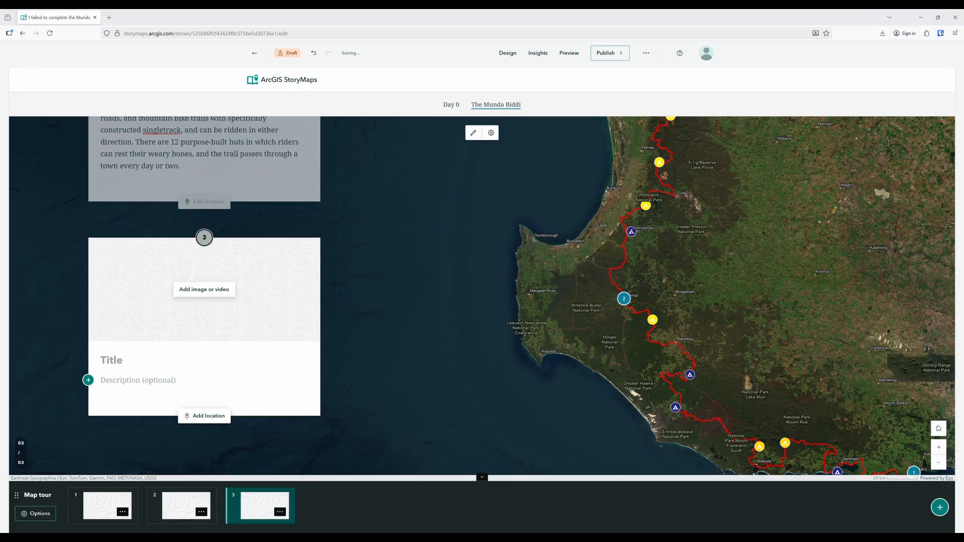
pyautogui.click(137, 381)
pyautogui.hotkey('ctrl', 'v')
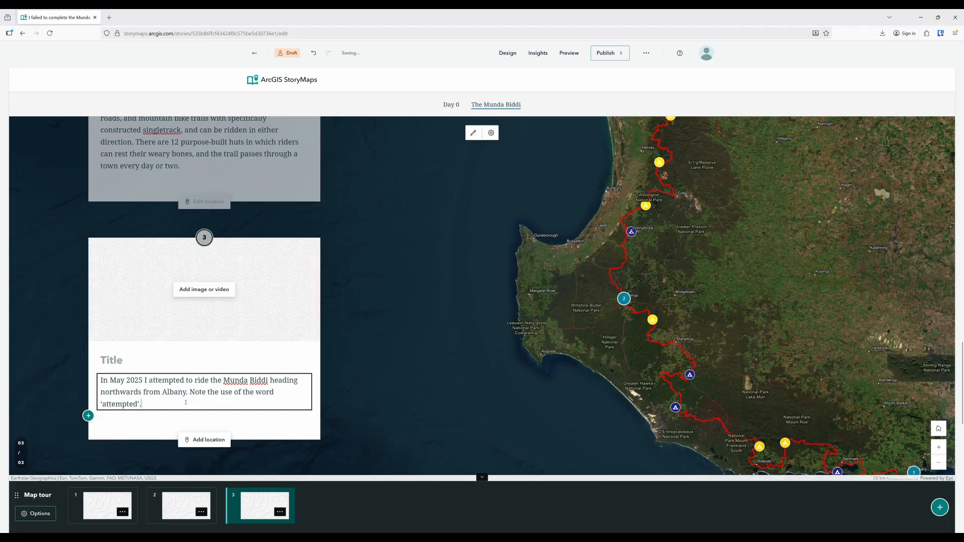
pyautogui.click(204, 440)
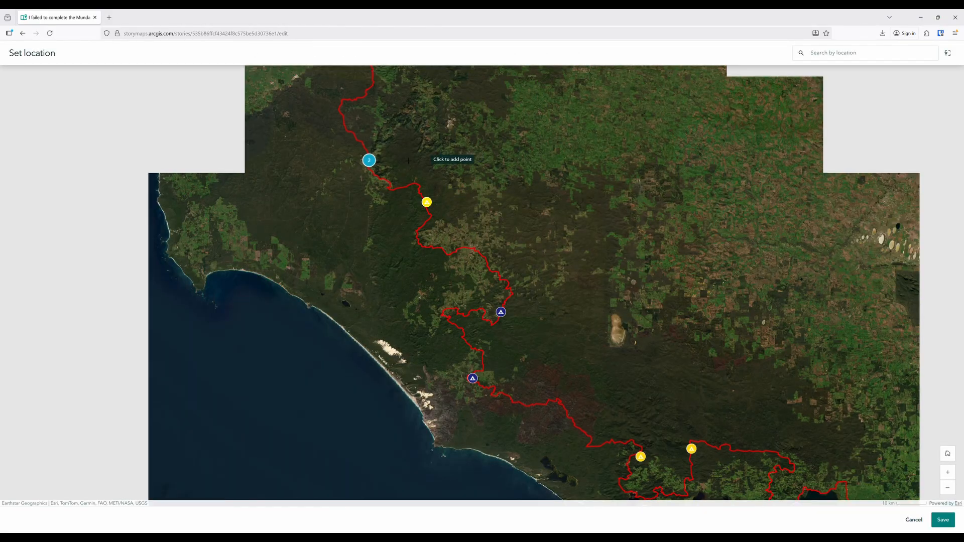
pyautogui.moveTo(417, 168); pyautogui.dragTo(398, 352)
pyautogui.moveTo(485, 125); pyautogui.dragTo(412, 403)
pyautogui.moveTo(461, 124); pyautogui.dragTo(407, 458)
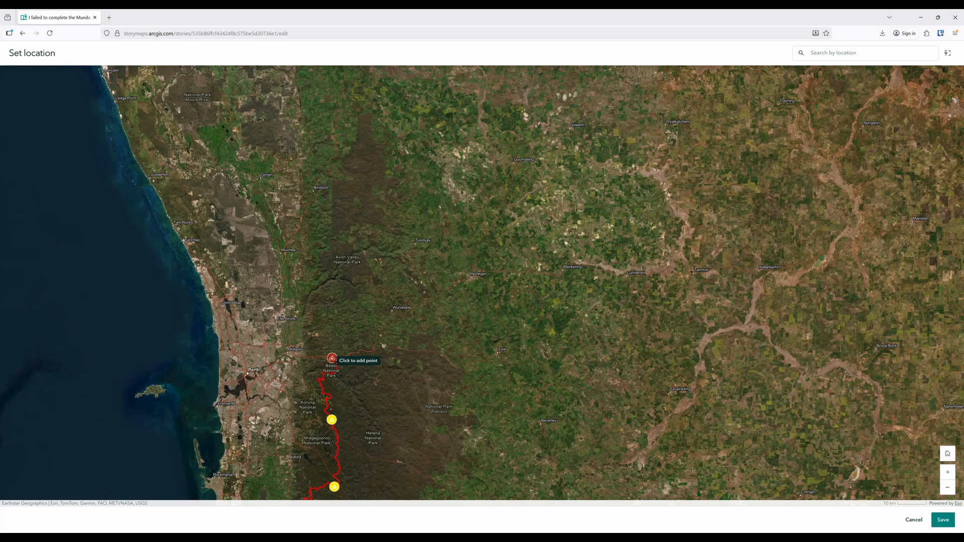
pyautogui.click(331, 358)
pyautogui.click(943, 519)
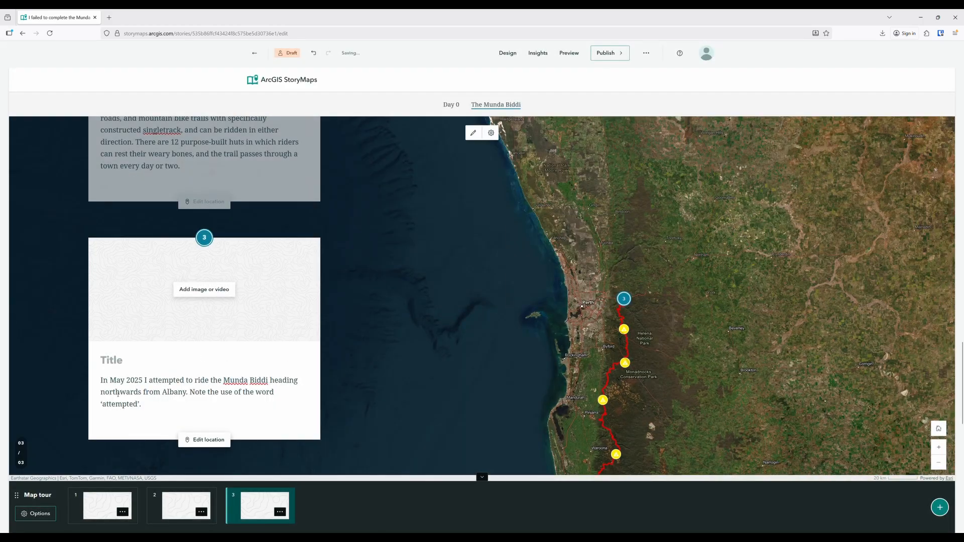
# Preview the story and examine its layout from the cover through the last map tour point
pyautogui.scroll(-5, 130, 401)
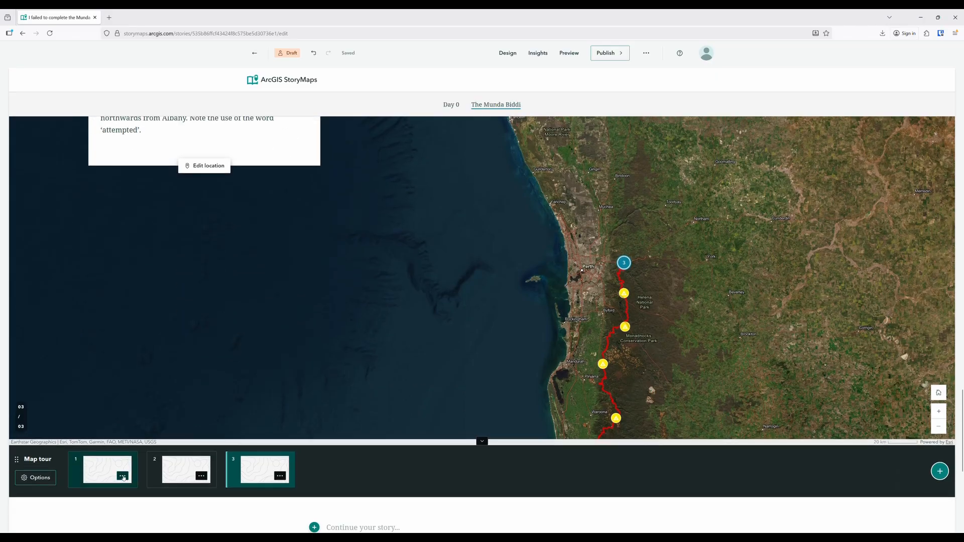
pyautogui.scroll(-4, 125, 477)
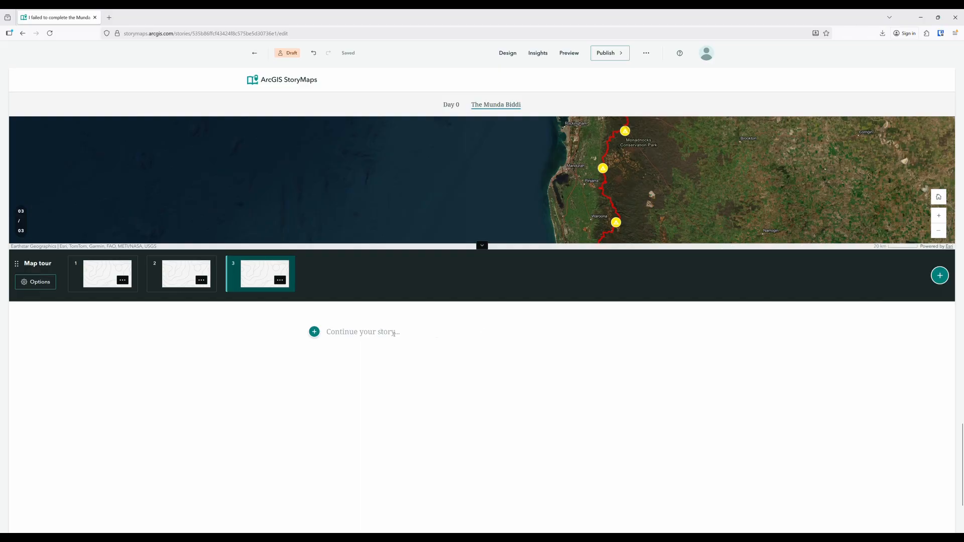
pyautogui.scroll(-3, 483, 336)
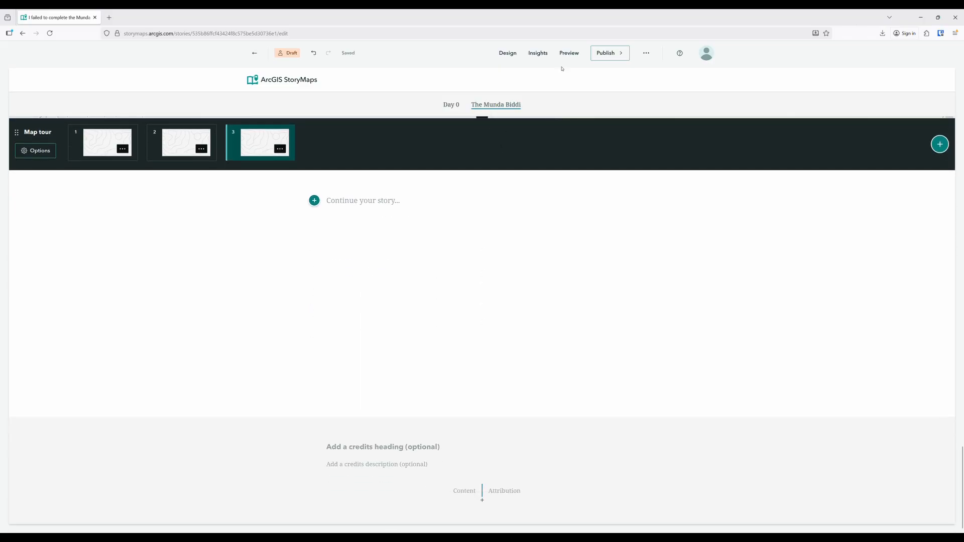
pyautogui.click(569, 53)
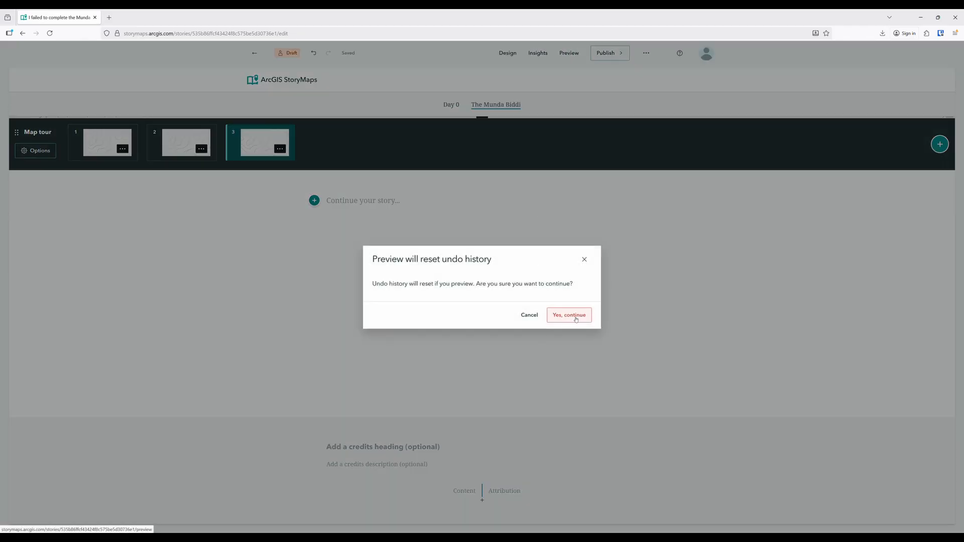
pyautogui.click(576, 320)
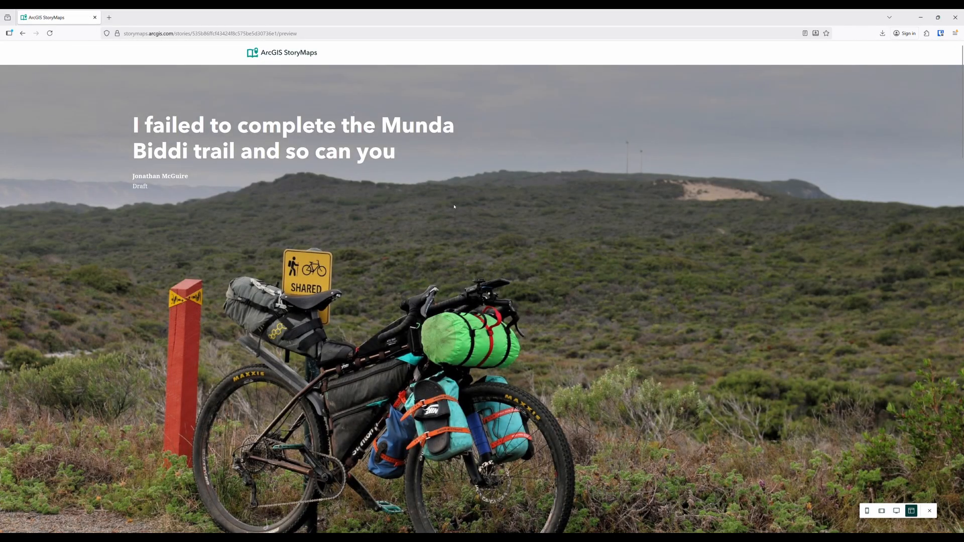
pyautogui.scroll(-5, 454, 206)
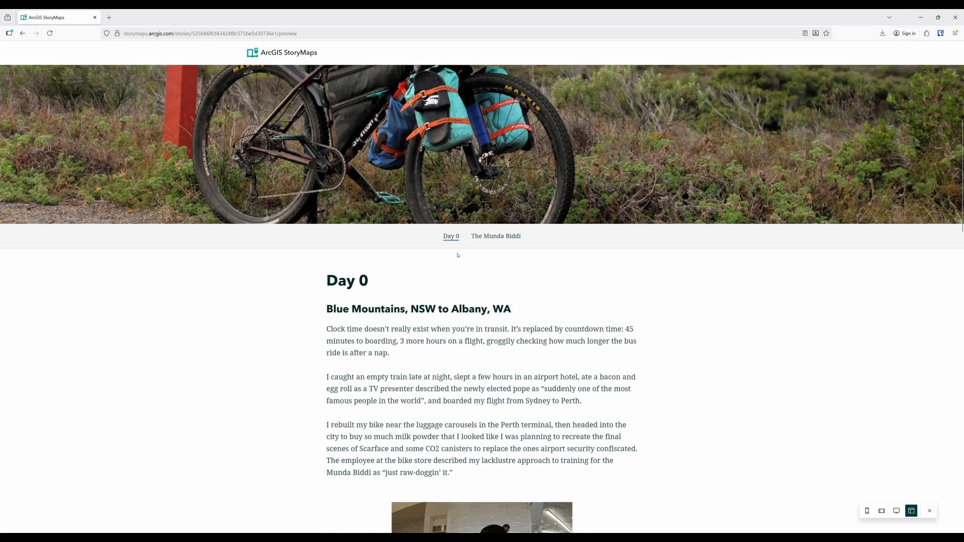
pyautogui.scroll(-3, 453, 265)
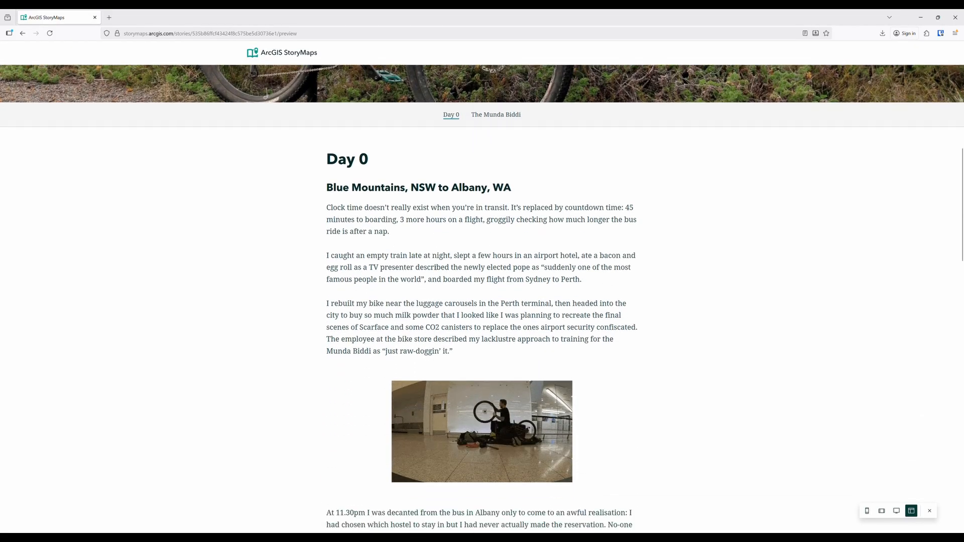
pyautogui.scroll(-4, 396, 265)
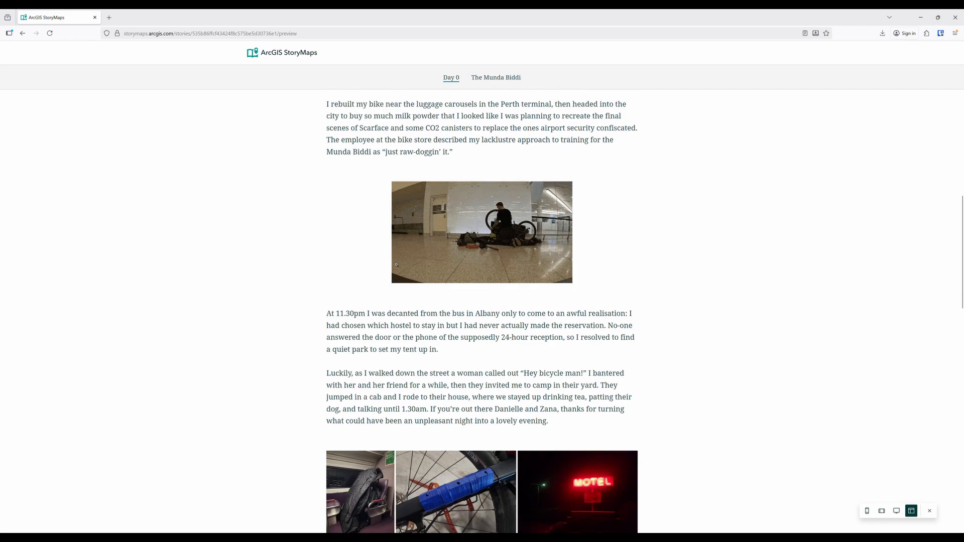
pyautogui.scroll(-4, 396, 264)
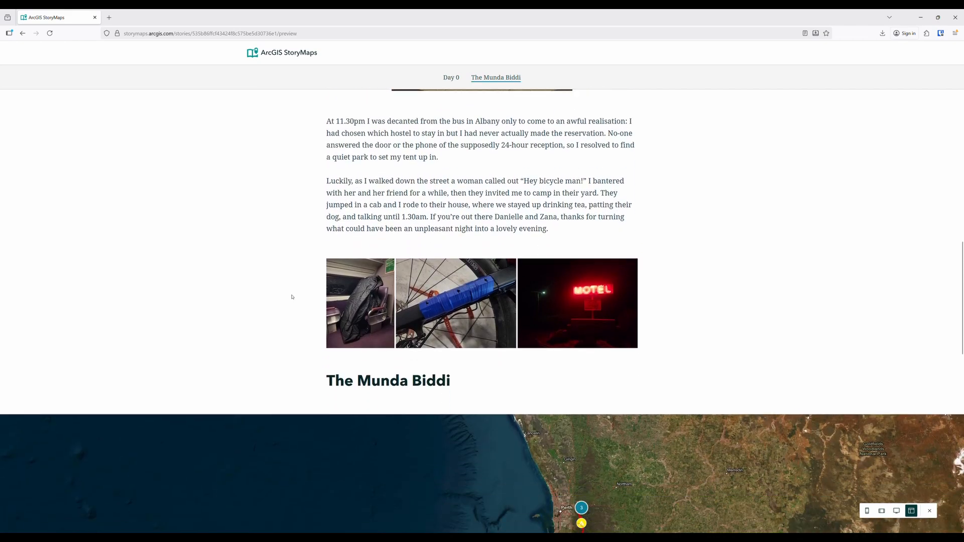
pyautogui.scroll(-5, 292, 297)
pyautogui.scroll(-2, 330, 310)
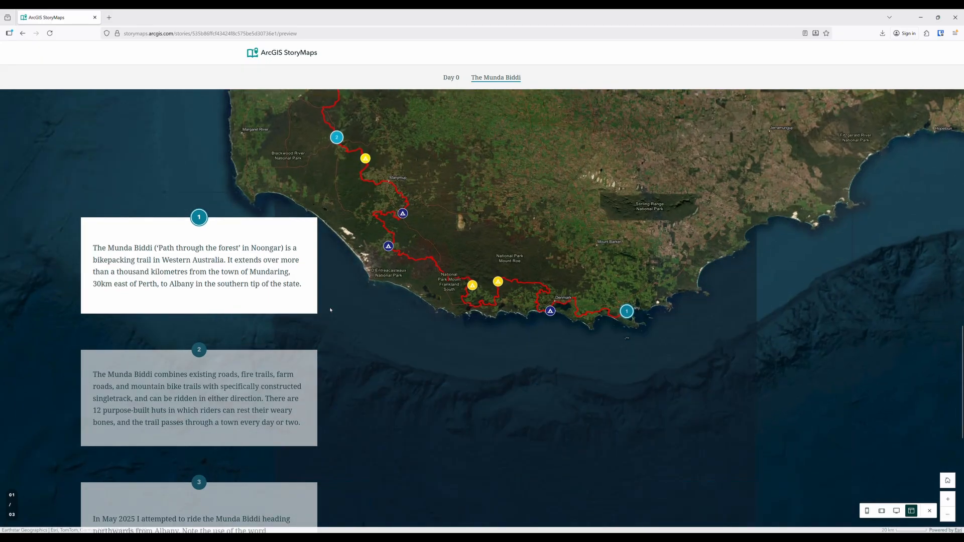
pyautogui.scroll(-3, 349, 274)
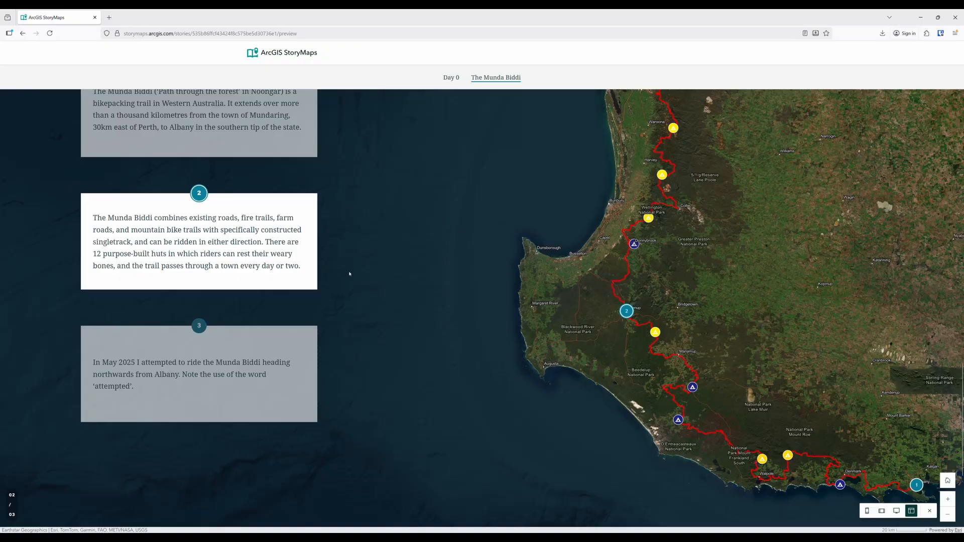
pyautogui.scroll(-2, 349, 274)
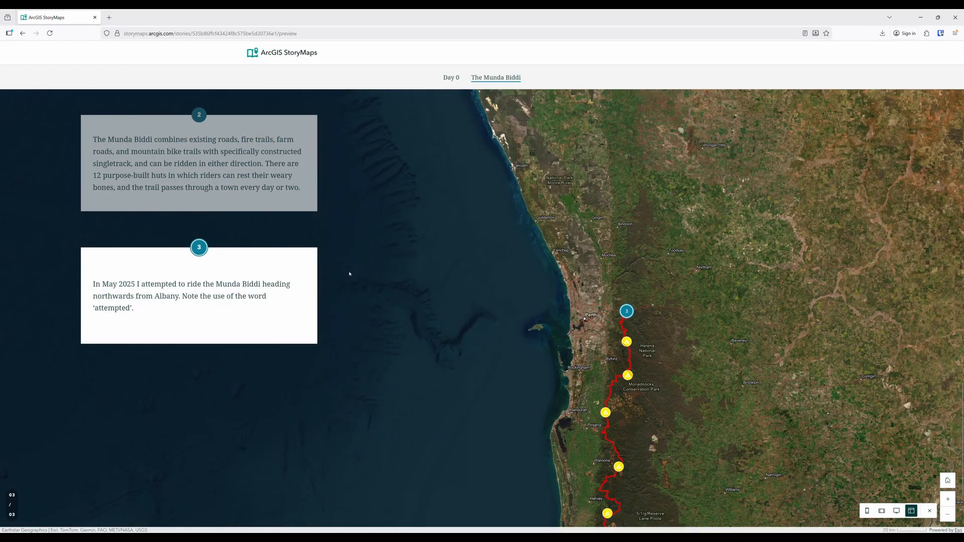
pyautogui.scroll(-3, 349, 274)
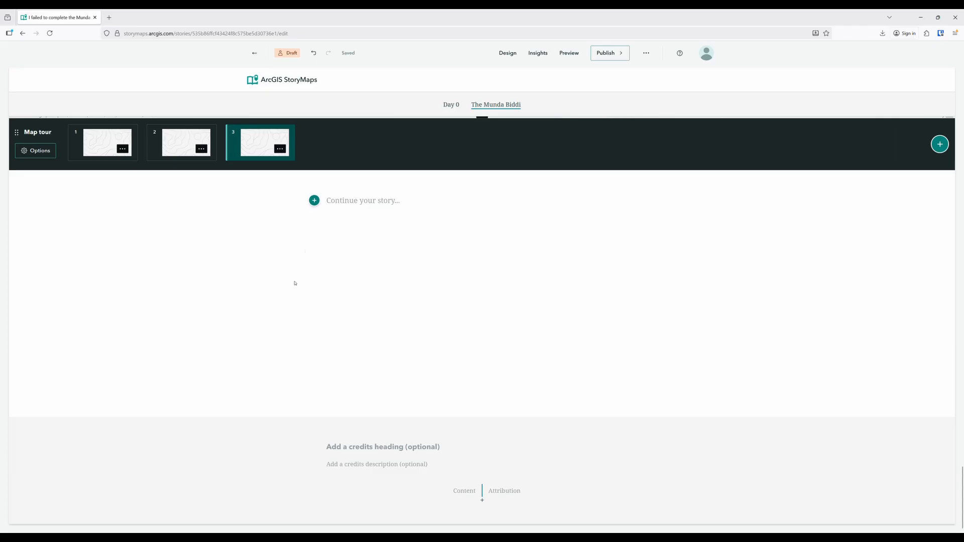
# Insert a sidecar with the Floating layout below the map tour
pyautogui.click(314, 200)
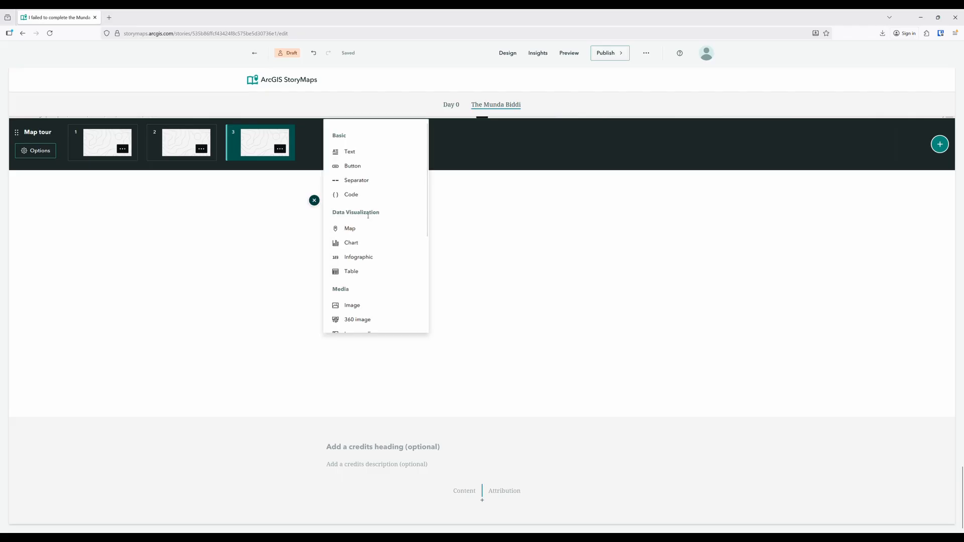
pyautogui.scroll(-3, 369, 254)
pyautogui.click(362, 306)
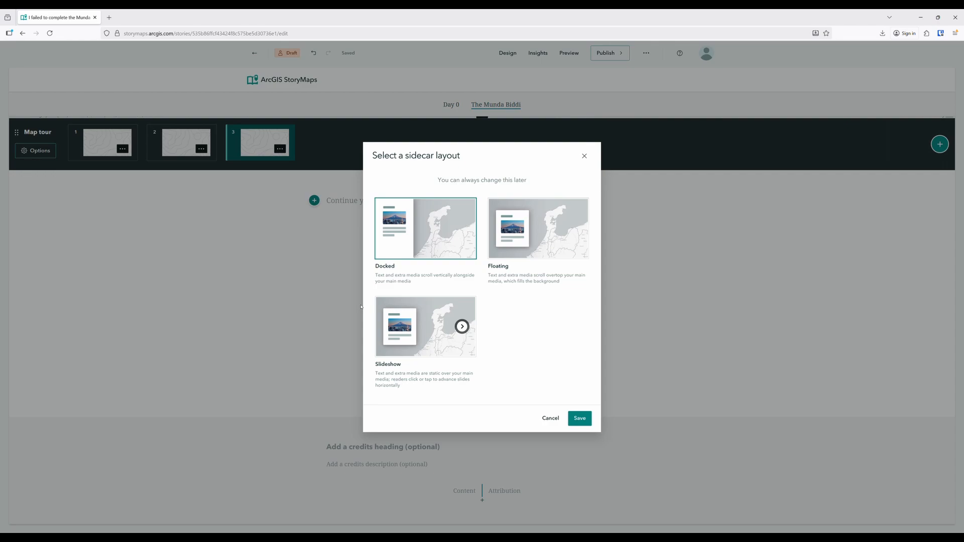
pyautogui.click(551, 251)
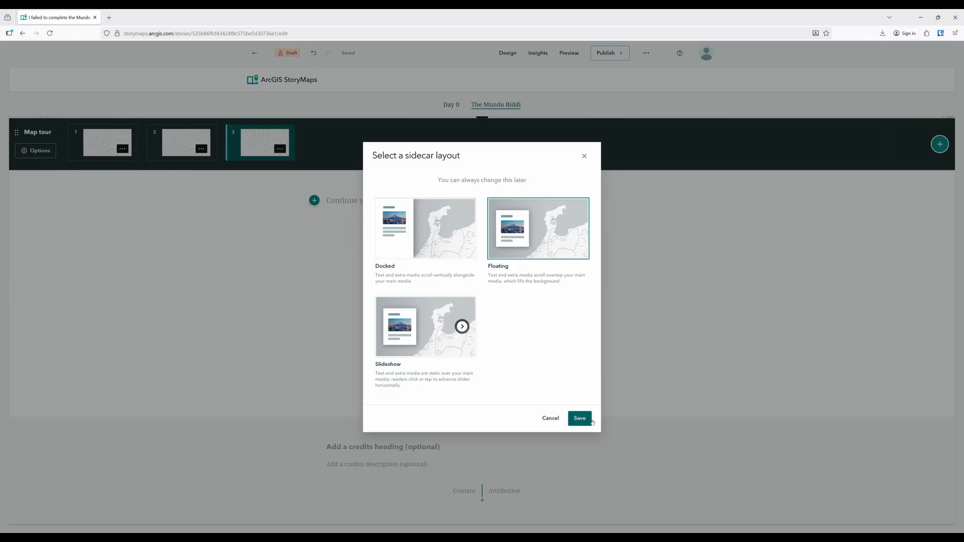
pyautogui.click(580, 419)
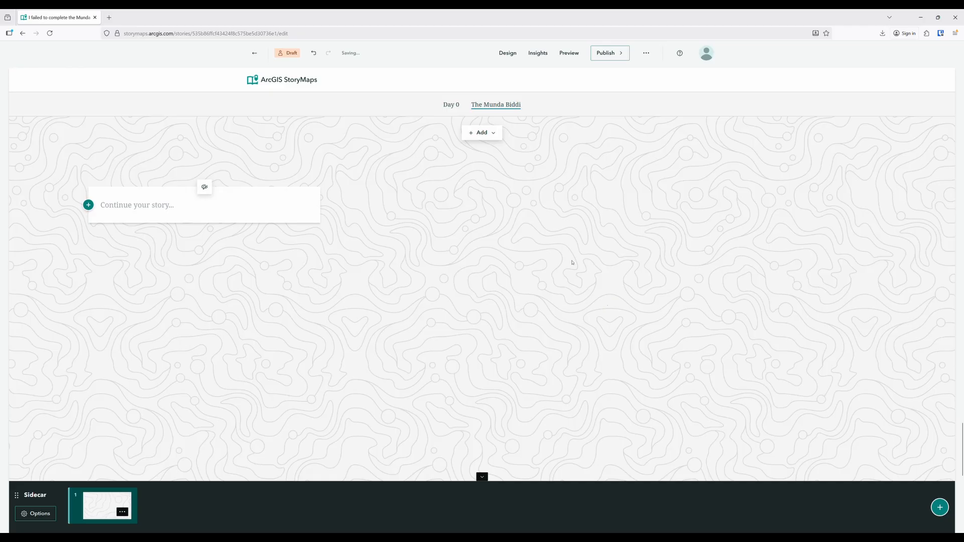
# Add the "Munda Biddi satellite" web map to the first sidecar slide, framed on the coast between Denmark and Albany
pyautogui.click(481, 138)
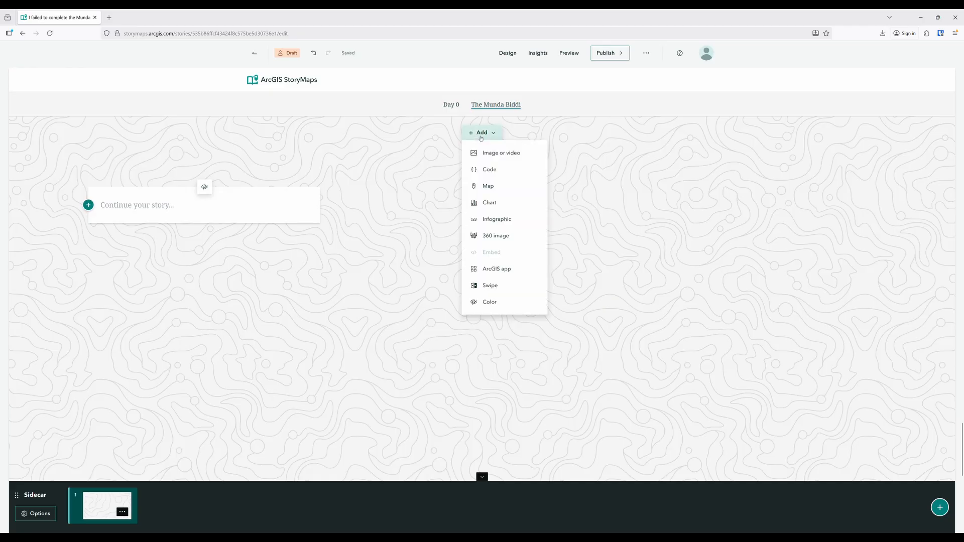
pyautogui.click(492, 188)
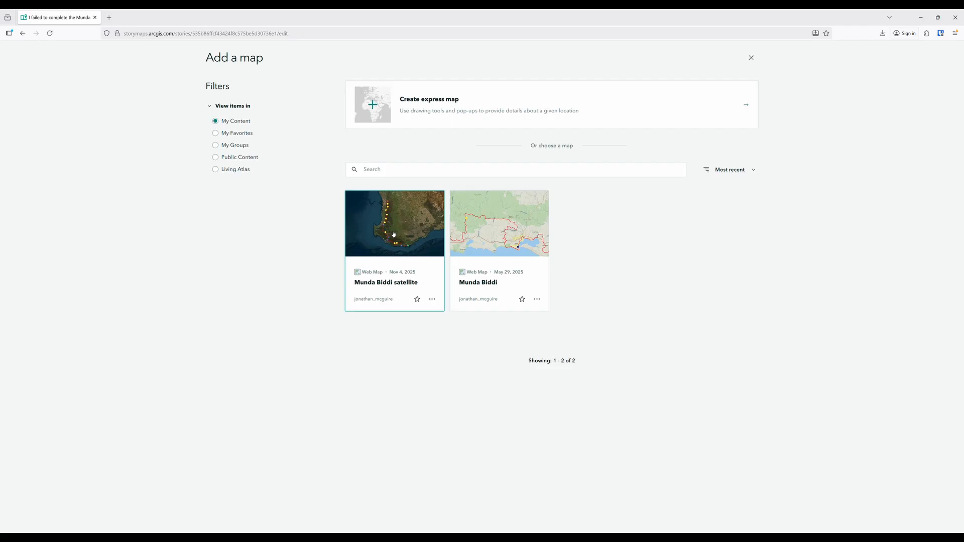
pyautogui.click(394, 234)
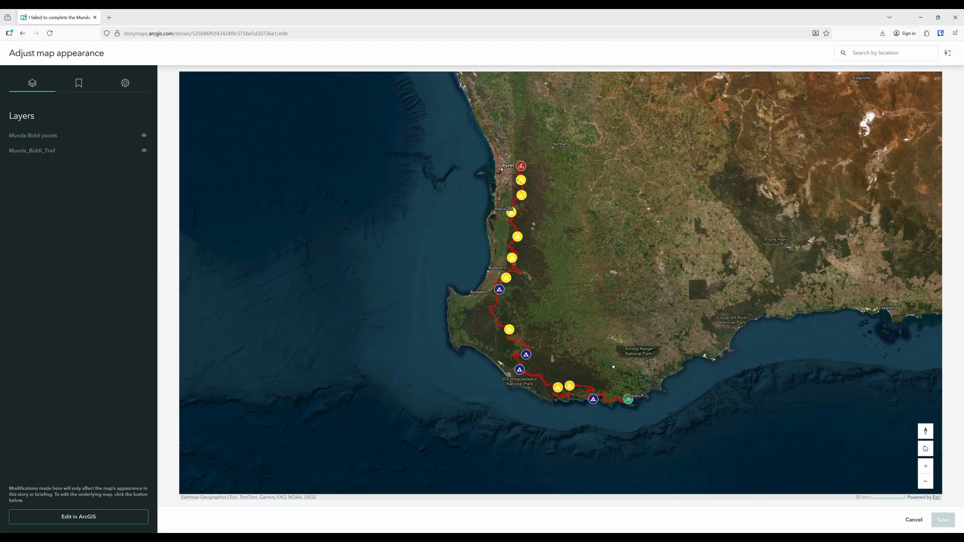
pyautogui.moveTo(614, 367); pyautogui.dragTo(567, 327)
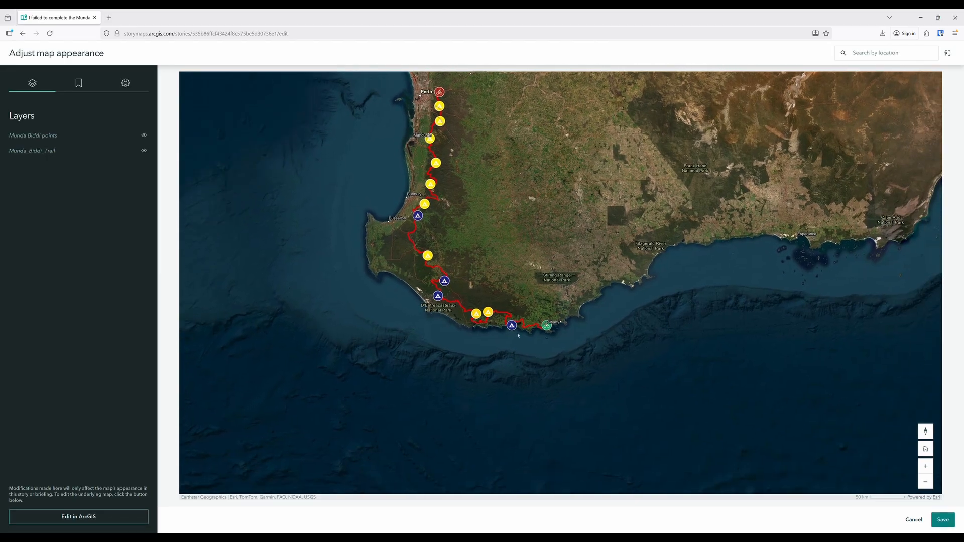
pyautogui.scroll(10, 525, 329)
pyautogui.scroll(-6, 599, 330)
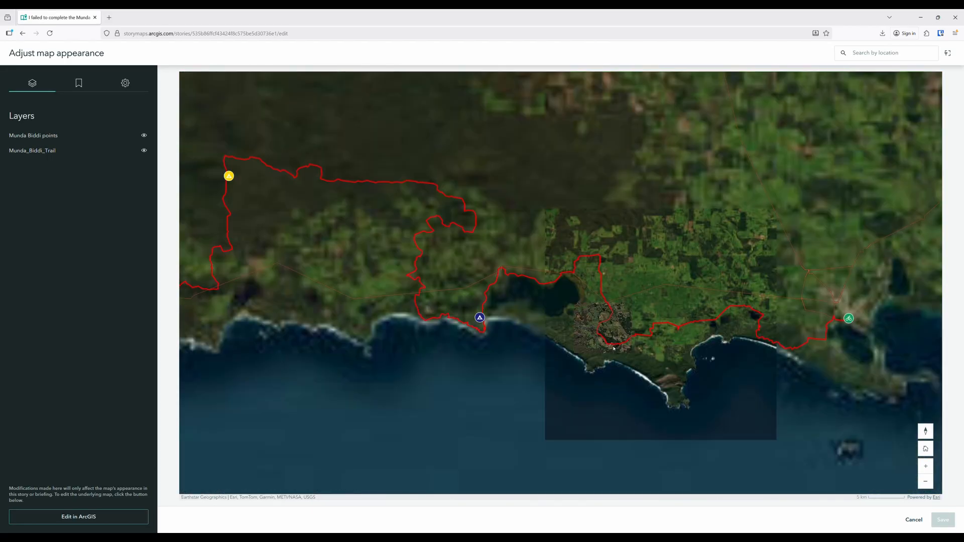
pyautogui.moveTo(720, 290); pyautogui.dragTo(608, 253)
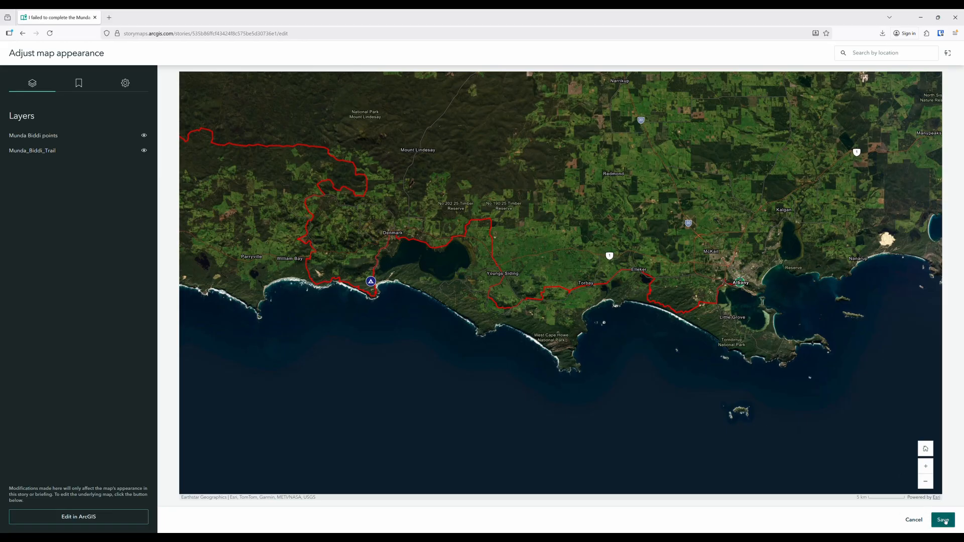
pyautogui.click(944, 520)
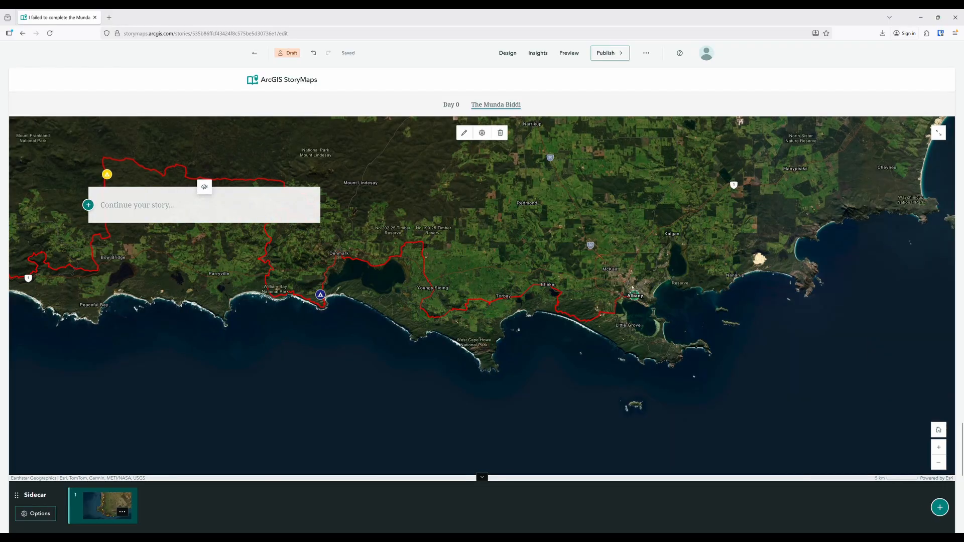
# Enter "Day 1" in the sidecar's text panel and format it as Heading 1
pyautogui.click(123, 208)
pyautogui.write('Day 1')
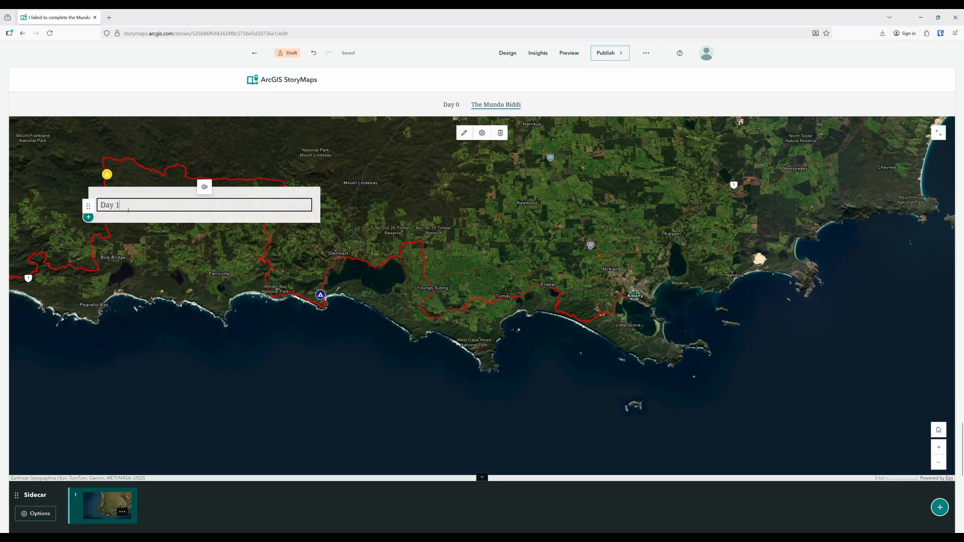
pyautogui.moveTo(123, 206); pyautogui.dragTo(99, 206)
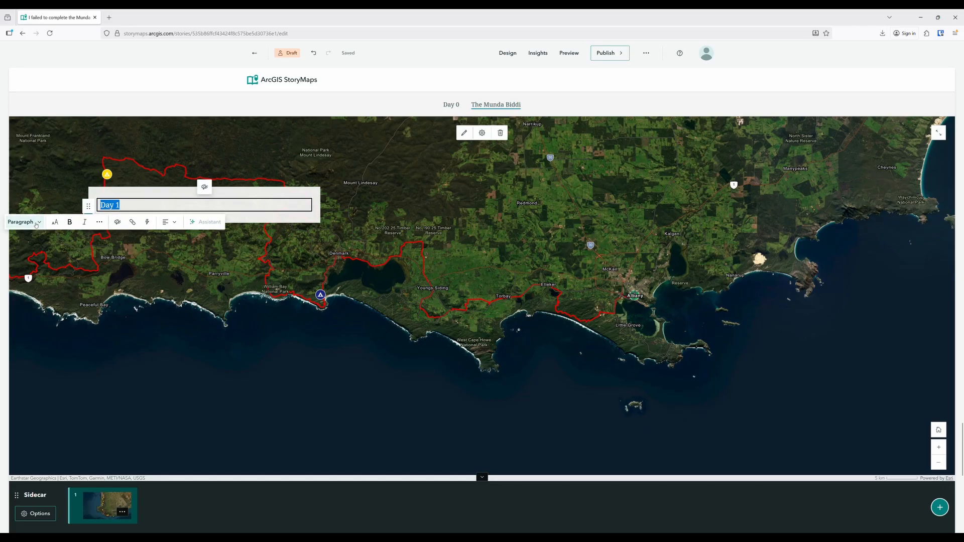
pyautogui.click(36, 224)
pyautogui.click(38, 256)
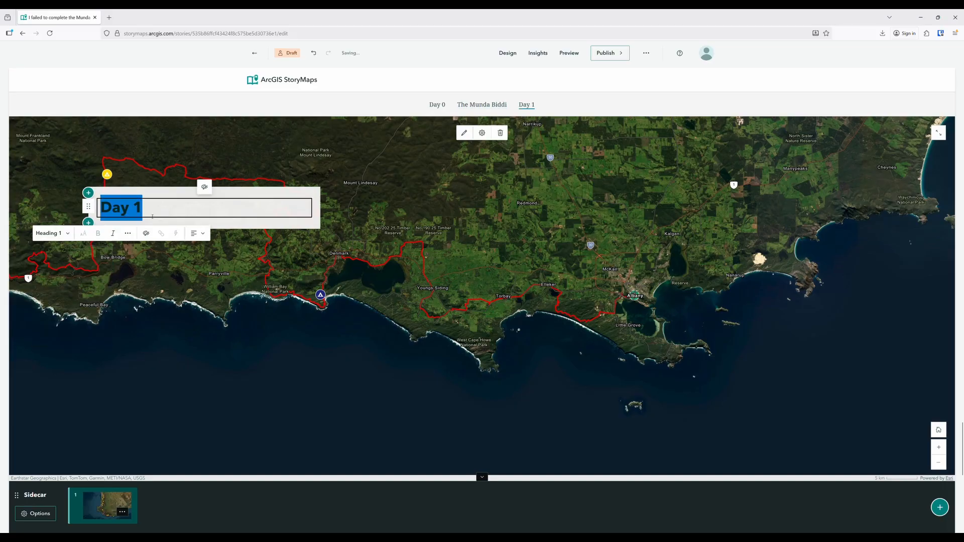
pyautogui.click(179, 213)
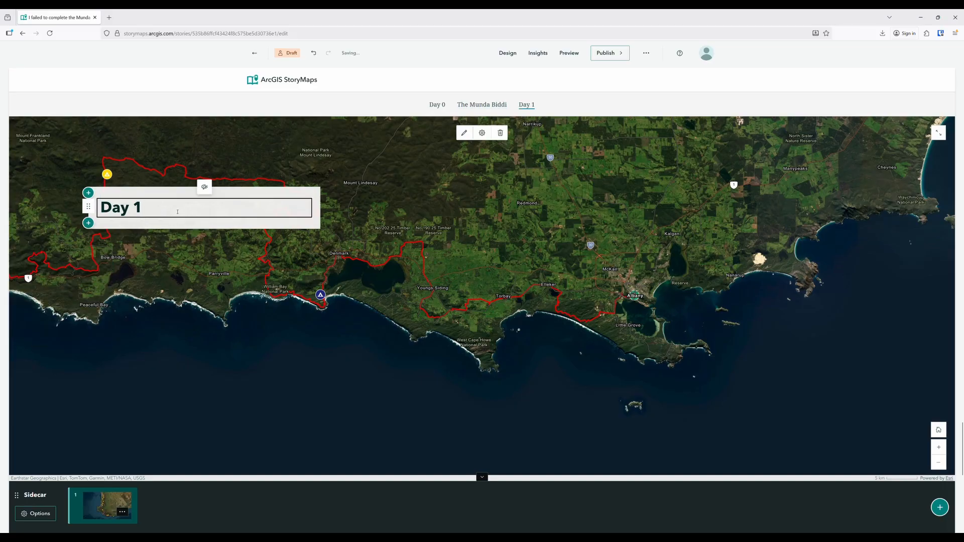
# Paste the first day's text below the "Day 1" heading and format "Albany to Denmark" as Heading 2
pyautogui.press('Return')
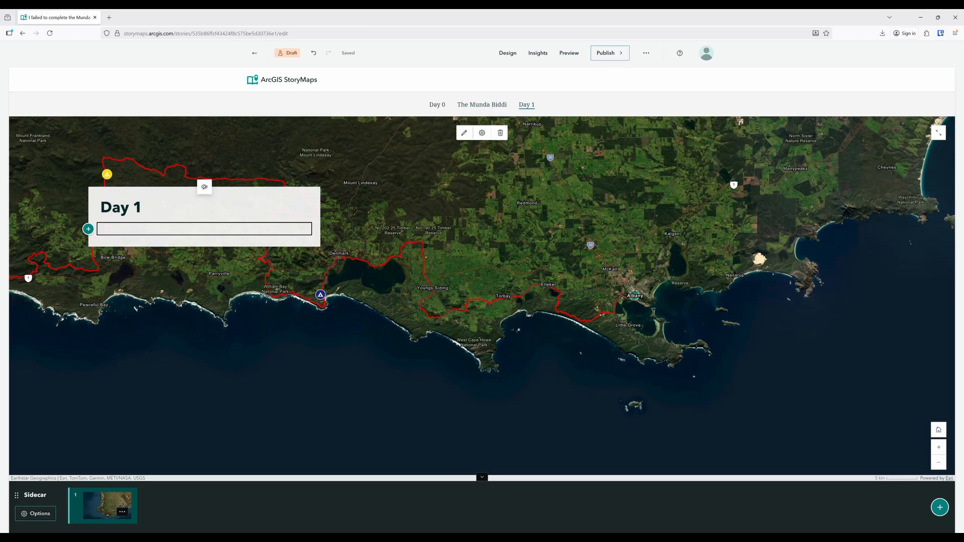
pyautogui.write('Albany to Denmark Song For each day I’ve selected one song that I listened to while riding and have linked to them so you can listen along as you read if you so choose. Car Bomb, From the Dust of this Planet Car Bomb are one of my favourite bands, in part because their music sounds like a machine breaking down.')
pyautogui.click(243, 243)
pyautogui.moveTo(254, 251); pyautogui.dragTo(100, 250)
pyautogui.click(103, 275)
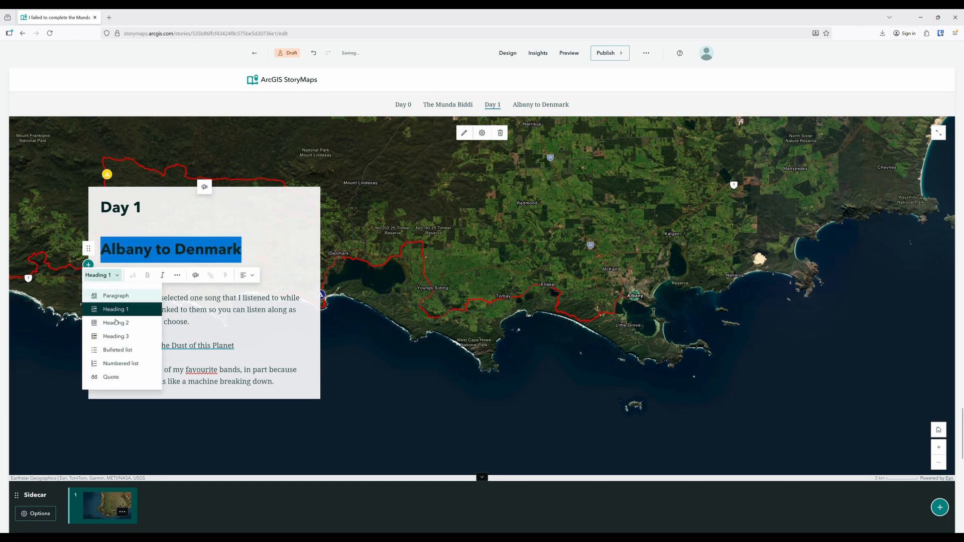
pyautogui.click(116, 322)
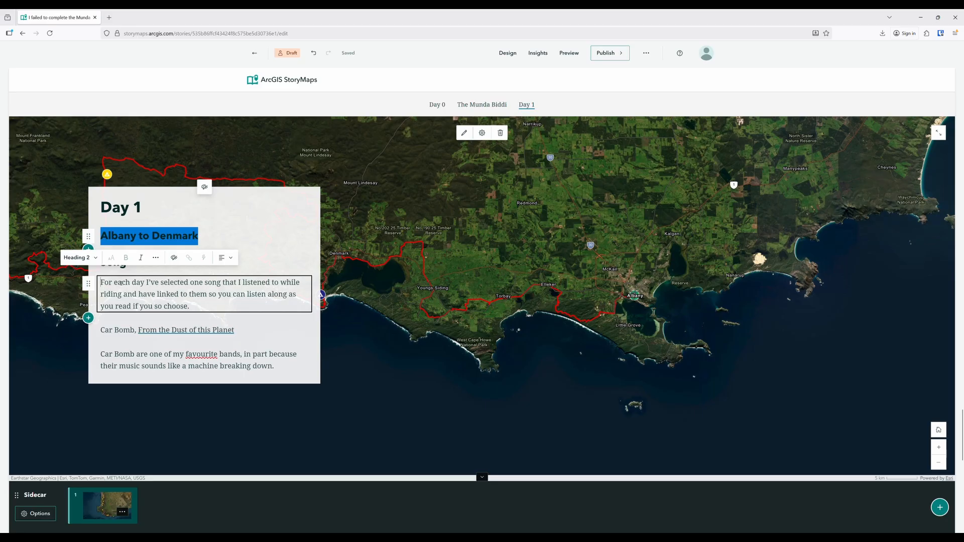
pyautogui.press('BackSpace')
pyautogui.press('BackSpace')
pyautogui.press('BackSpace')
pyautogui.press('BackSpace')
pyautogui.hotkey('ctrl', 'shift', 'End')
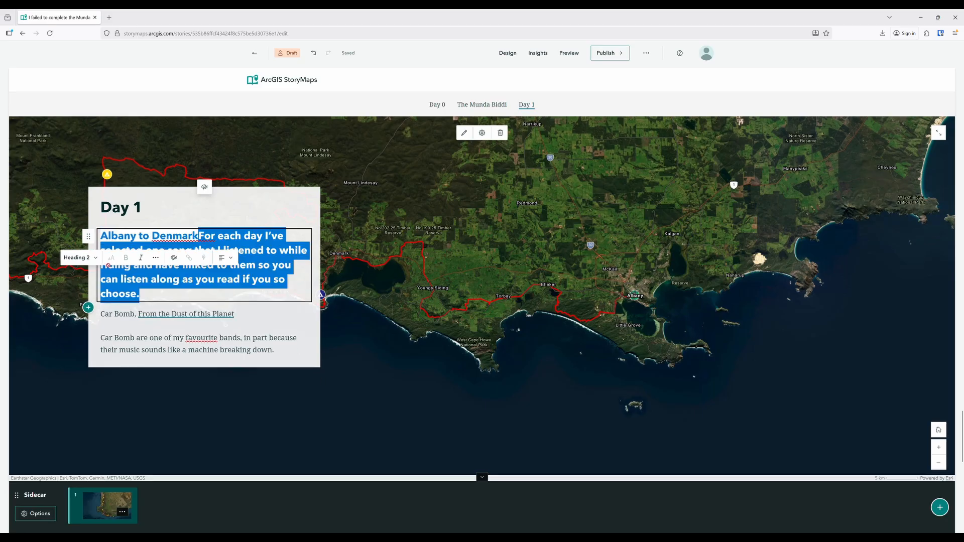
pyautogui.hotkey('ctrl', 'a')
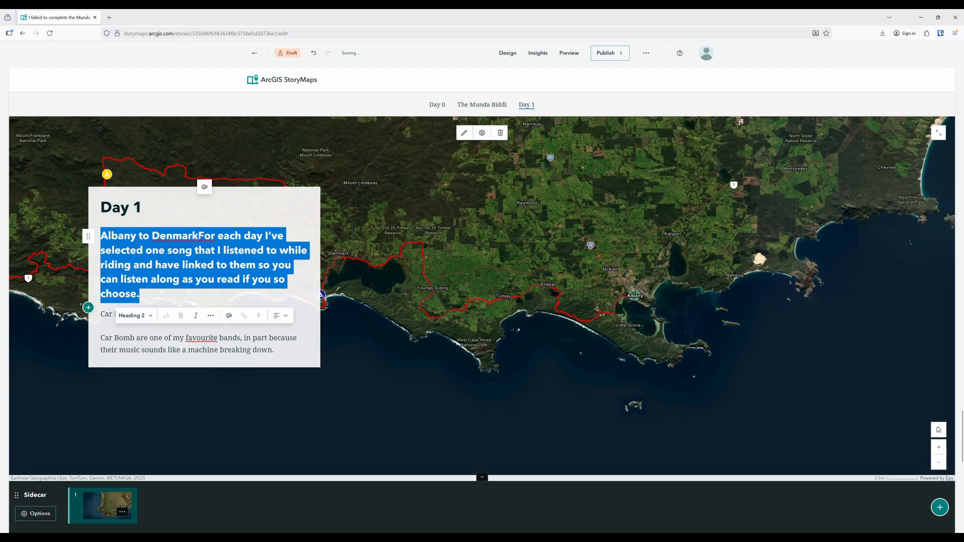
pyautogui.click(313, 53)
pyautogui.click(314, 53)
pyautogui.click(314, 53)
# Delete the "Song" heading and its empty line below "Albany to Denmark"
pyautogui.click(136, 262)
pyautogui.press('BackSpace')
pyautogui.press('BackSpace')
pyautogui.press('BackSpace')
pyautogui.press('BackSpace')
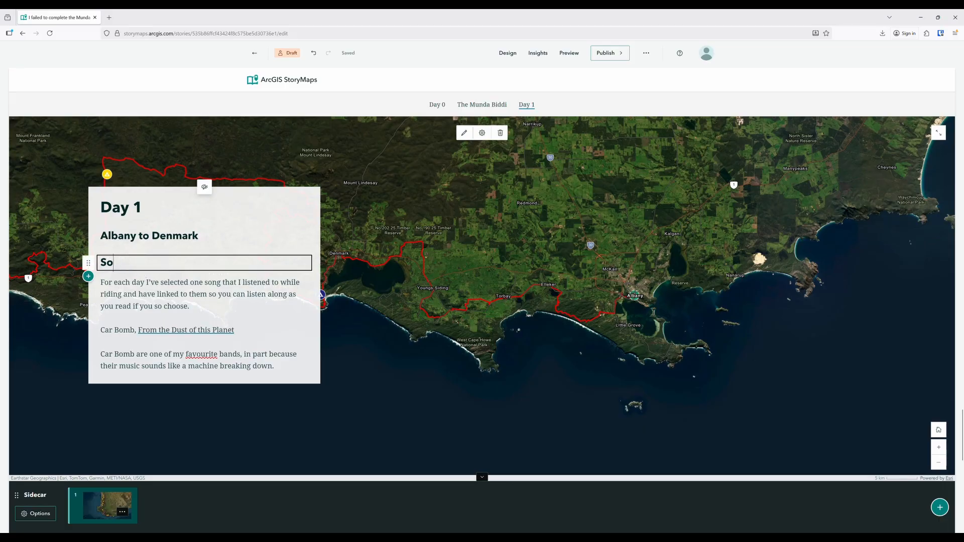
pyautogui.press('BackSpace')
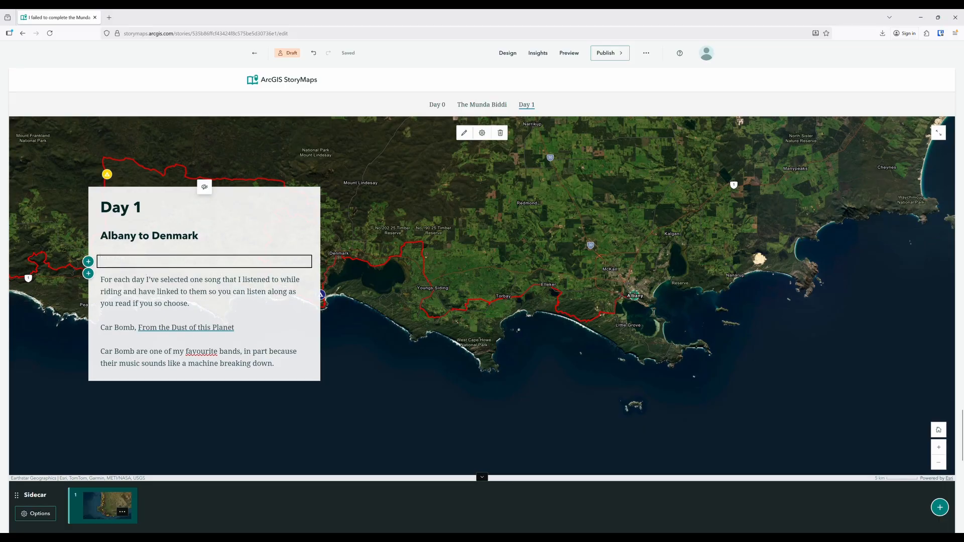
pyautogui.press('BackSpace')
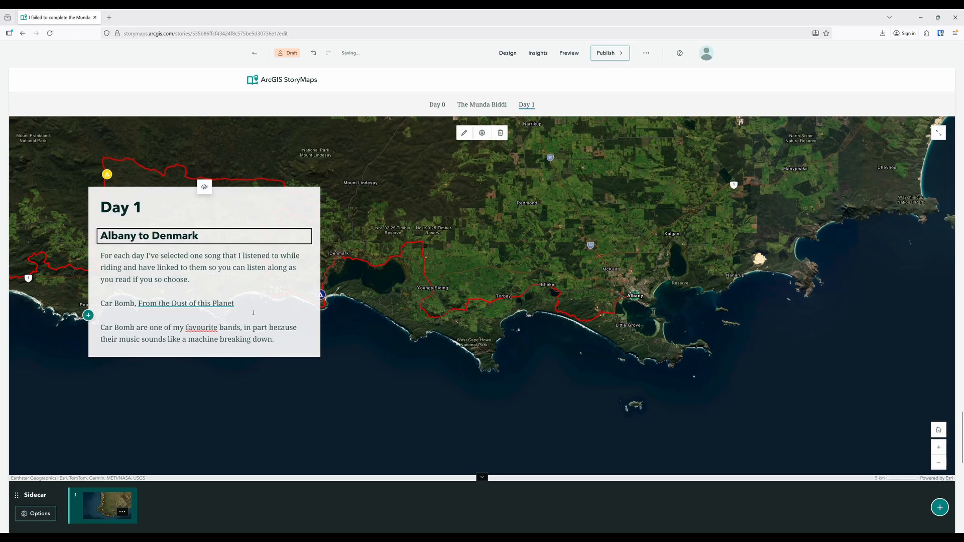
# Prefix the Car Bomb song line with "Song of the day:" and merge the following paragraph into it on a new line
pyautogui.click(101, 304)
pyautogui.write('Song t')
pyautogui.press('BackSpace')
pyautogui.write('of the day: Car')
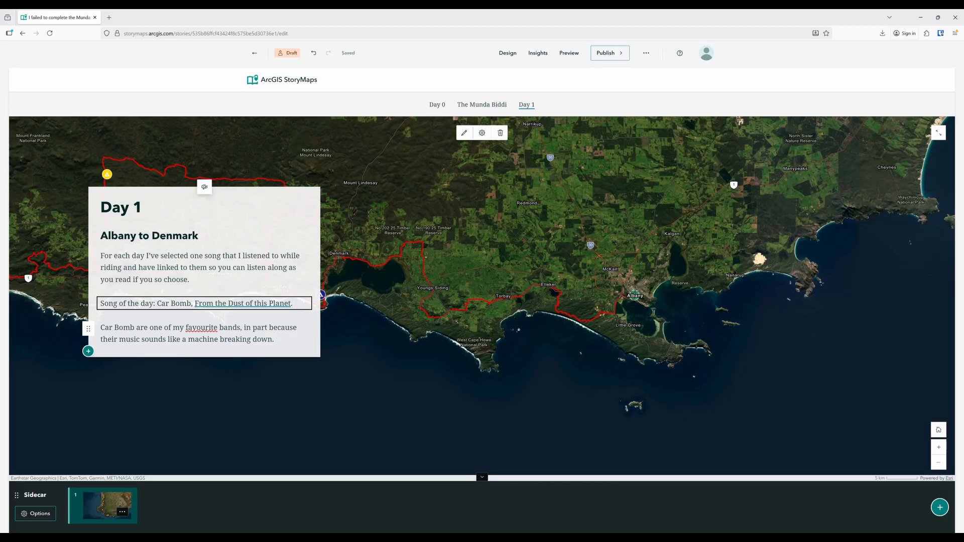
pyautogui.press('Delete')
pyautogui.hotkey('shift', 'Return')
# Colour the whole song paragraph with the recommended teal-blue and align it right
pyautogui.moveTo(285, 329); pyautogui.dragTo(100, 303)
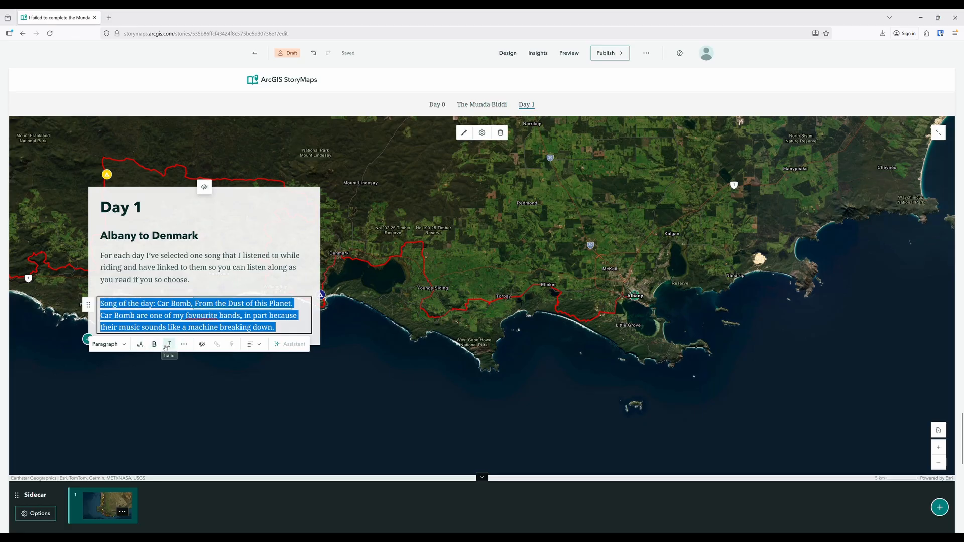
pyautogui.click(202, 344)
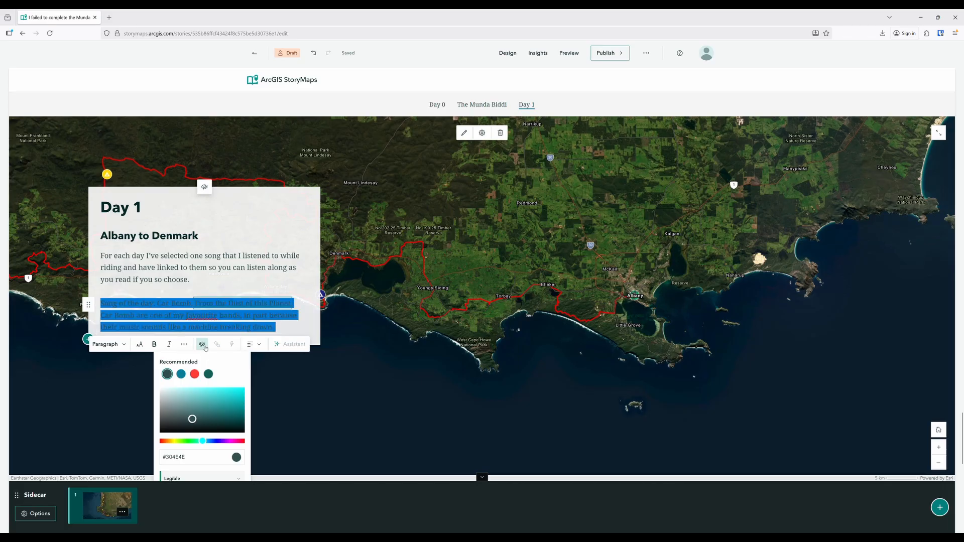
pyautogui.click(181, 376)
pyautogui.click(254, 344)
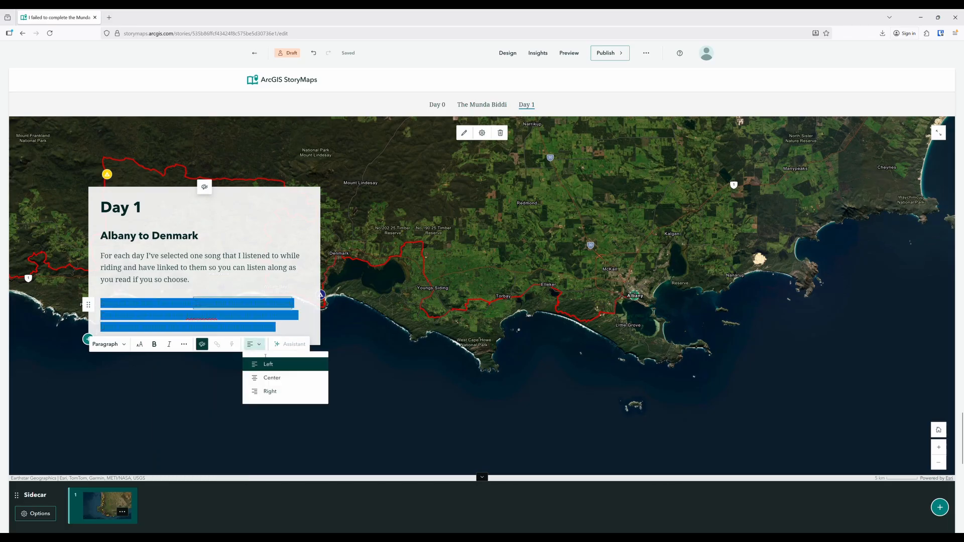
pyautogui.click(272, 391)
pyautogui.click(164, 313)
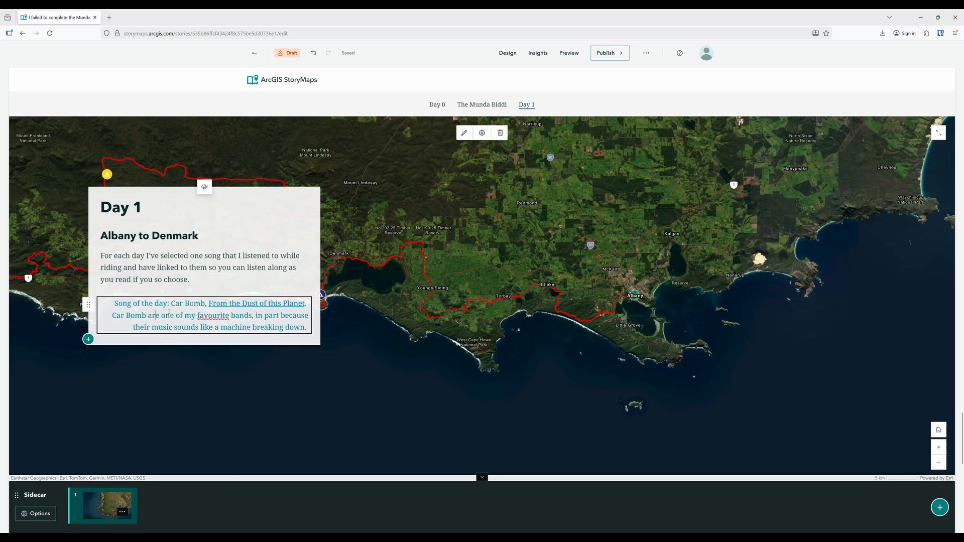
# Make the words "Song of the day:" bold
pyautogui.moveTo(173, 306); pyautogui.dragTo(118, 304)
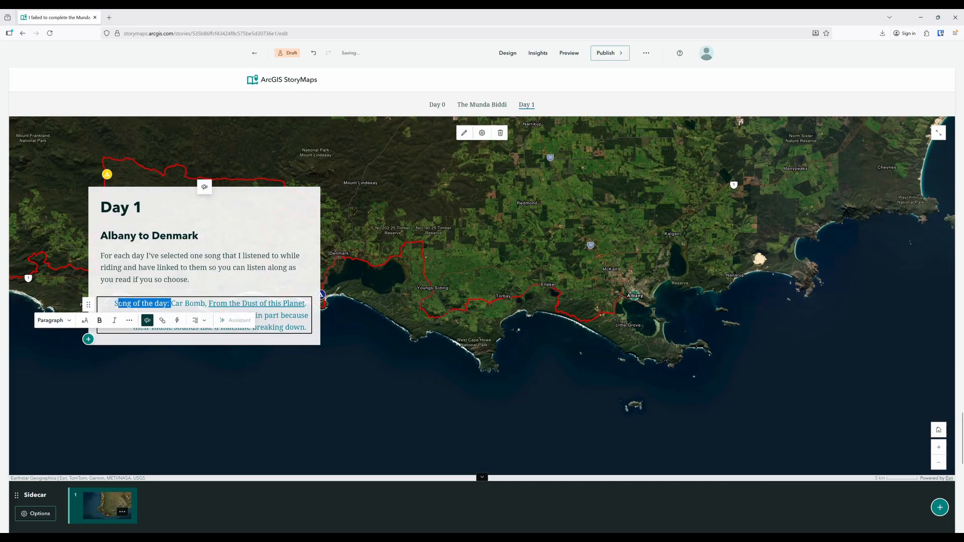
pyautogui.click(99, 321)
pyautogui.click(260, 286)
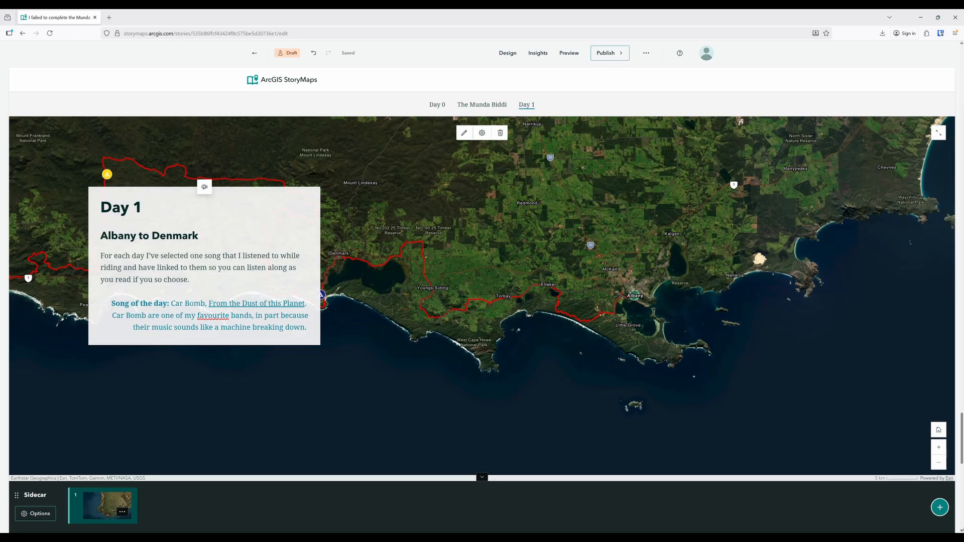
# Add a second sidecar slide with the uploaded image IMG_20250510_091906.jpg and paste the "Day 1 began with a huge mug of coffee" text
pyautogui.click(941, 507)
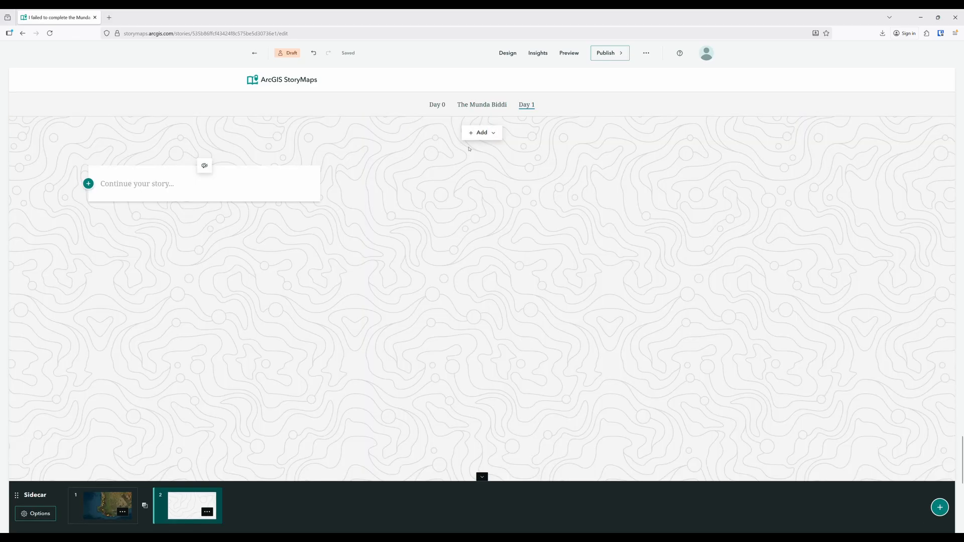
pyautogui.click(481, 133)
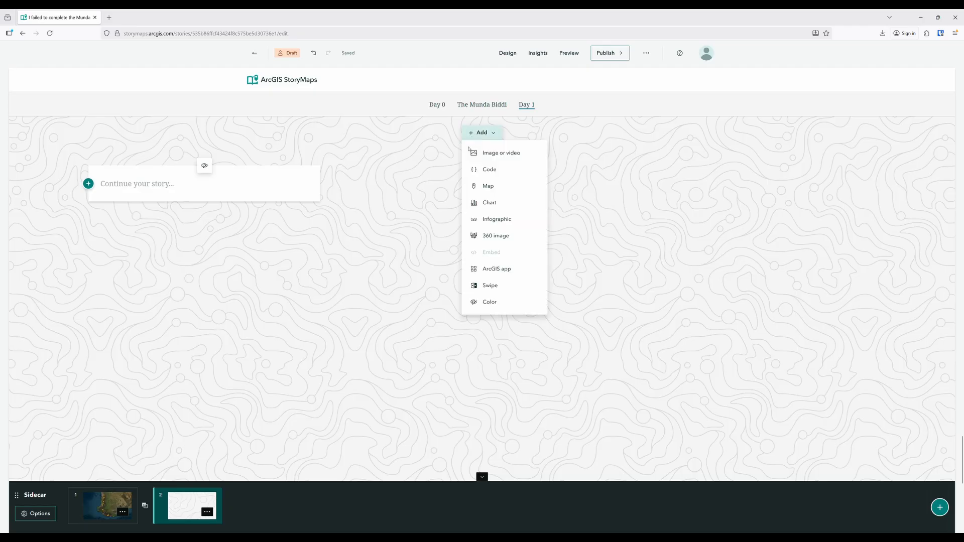
pyautogui.click(500, 151)
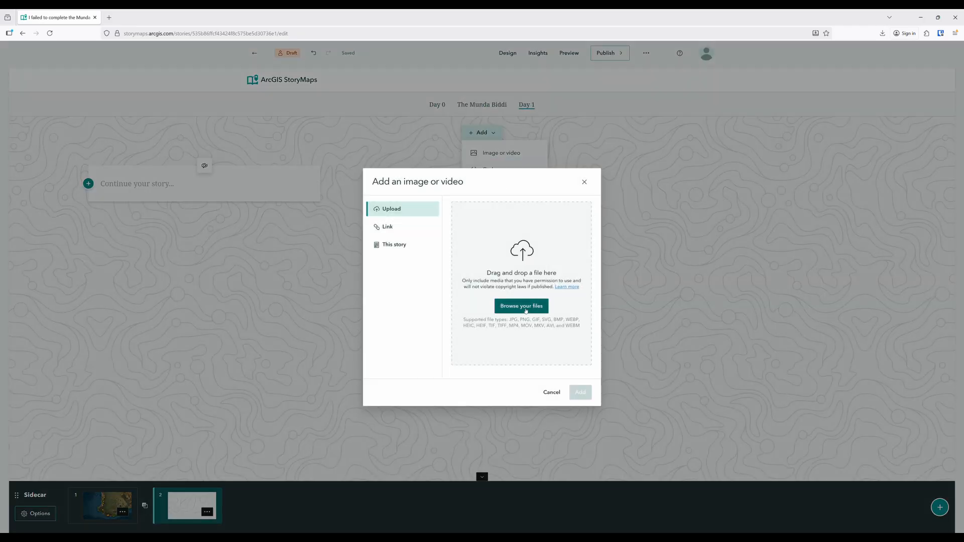
pyautogui.click(524, 309)
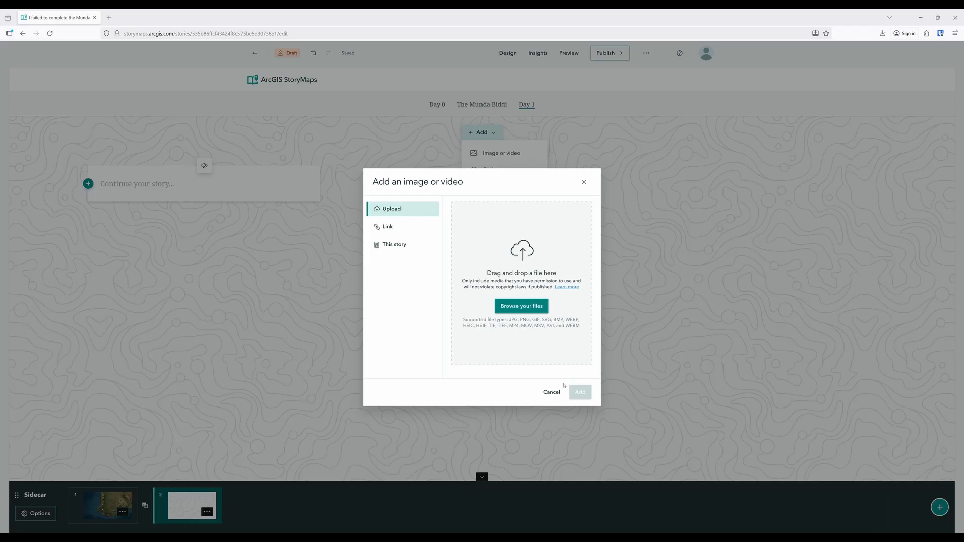
pyautogui.click(589, 393)
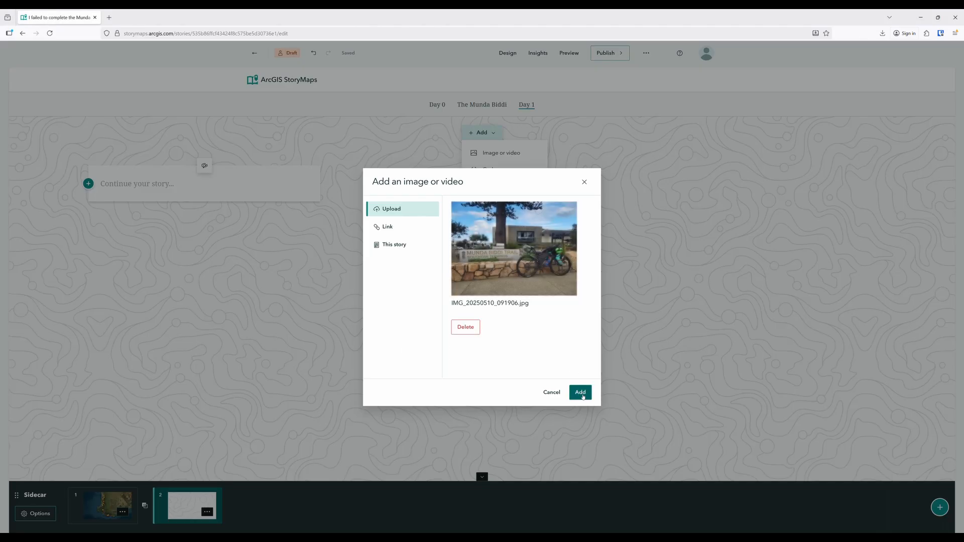
pyautogui.click(581, 395)
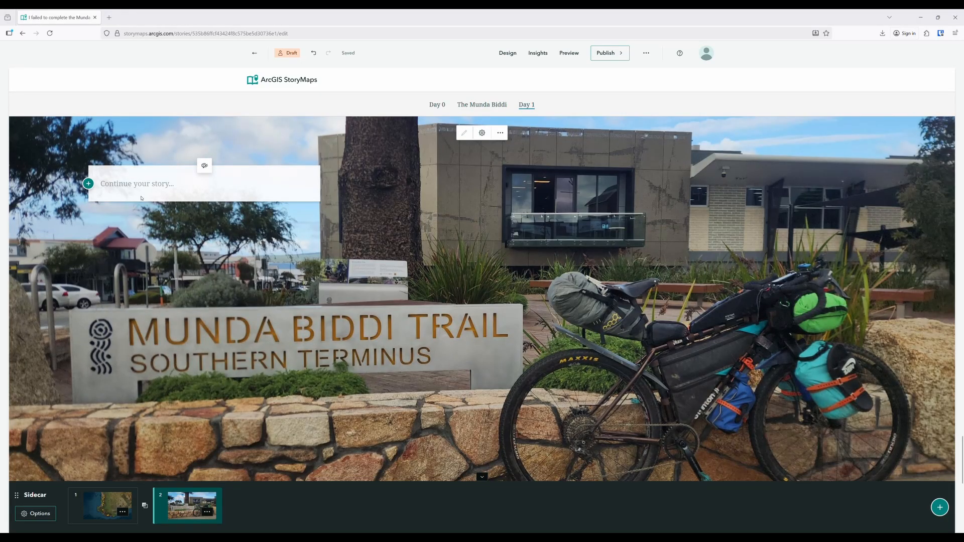
pyautogui.click(141, 197)
pyautogui.write('Day 1 began with a huge mug of coffee and a long discussion with Zana. It was with some difficulty that I turned down her offer of a lift to Denmark and belatedly began the day’s ride. From the southern terminus of the Munda Biddi the trail followed road, separated path, back roads, and then red gravel as I reached a wind farm with spectacular views and a series of short pinch climbs. My lack of fitness gripped my chest like a cold hand and a rider going in the opposite direction gasped ‘Please tell me there’s no more climbing," as he rode past.')
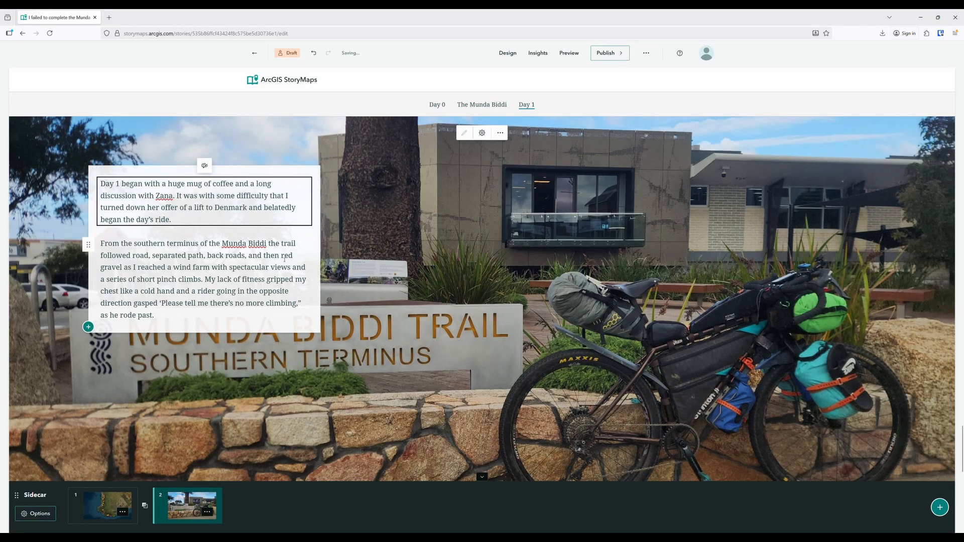
# Add a third sidecar slide with the uploaded image IMG_8216.JPG and paste the "I was soon rewarded with a long flowy singletrack descent" text
pyautogui.click(940, 508)
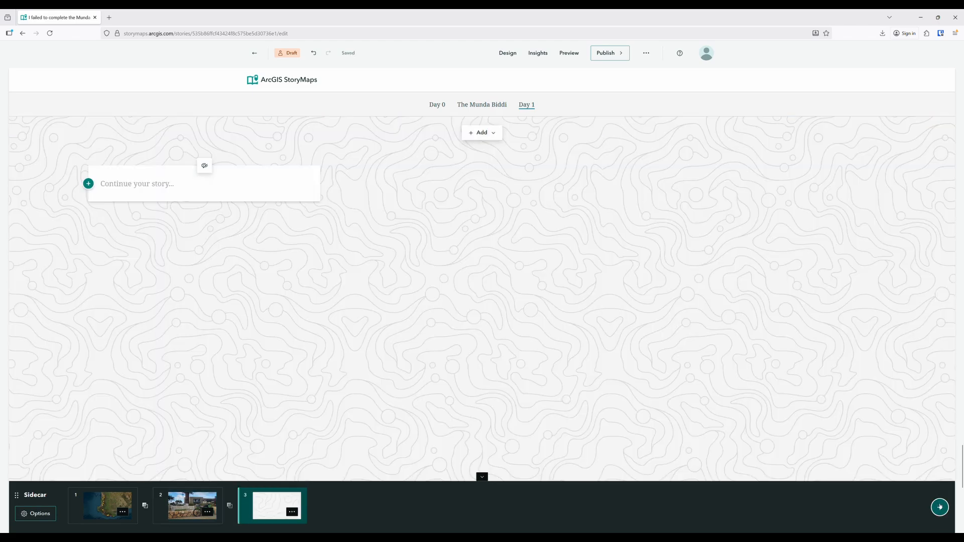
pyautogui.click(476, 135)
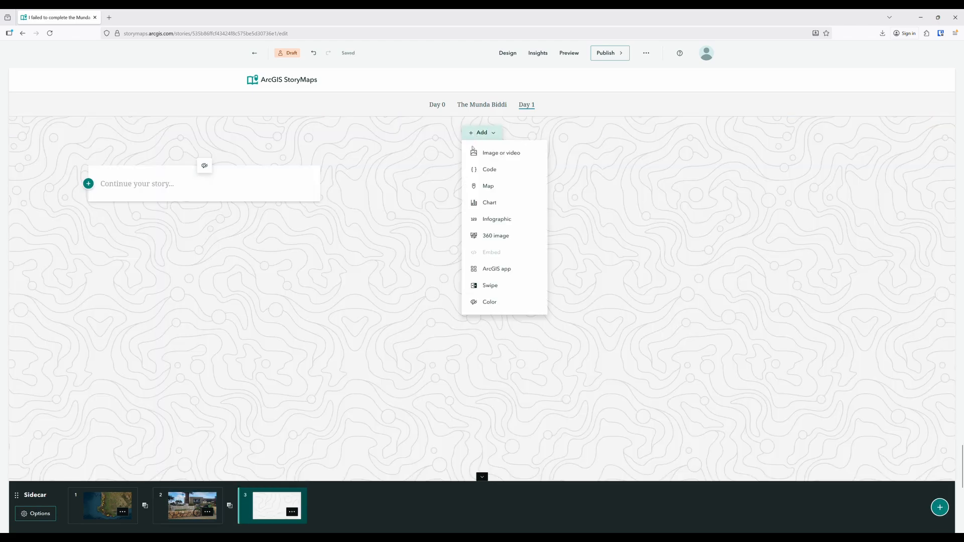
pyautogui.click(496, 157)
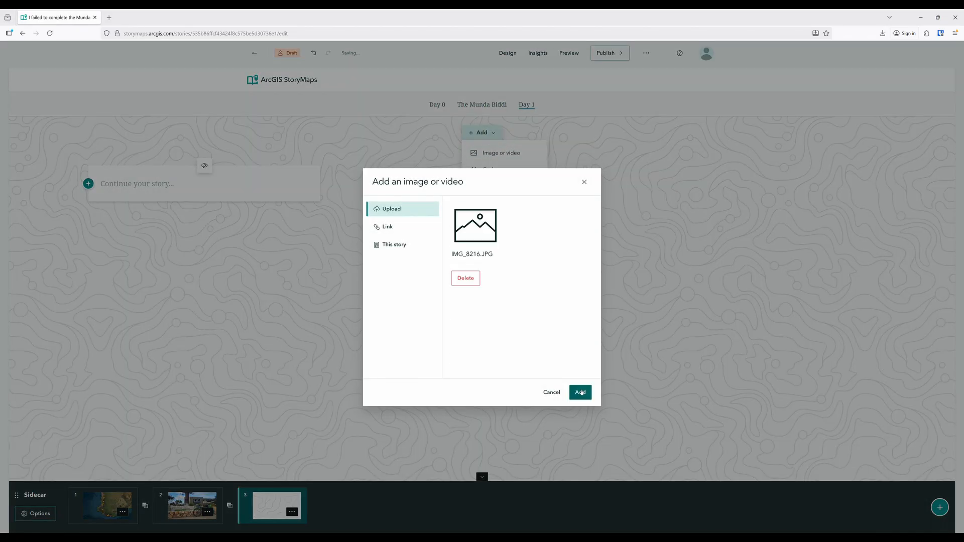
pyautogui.click(581, 393)
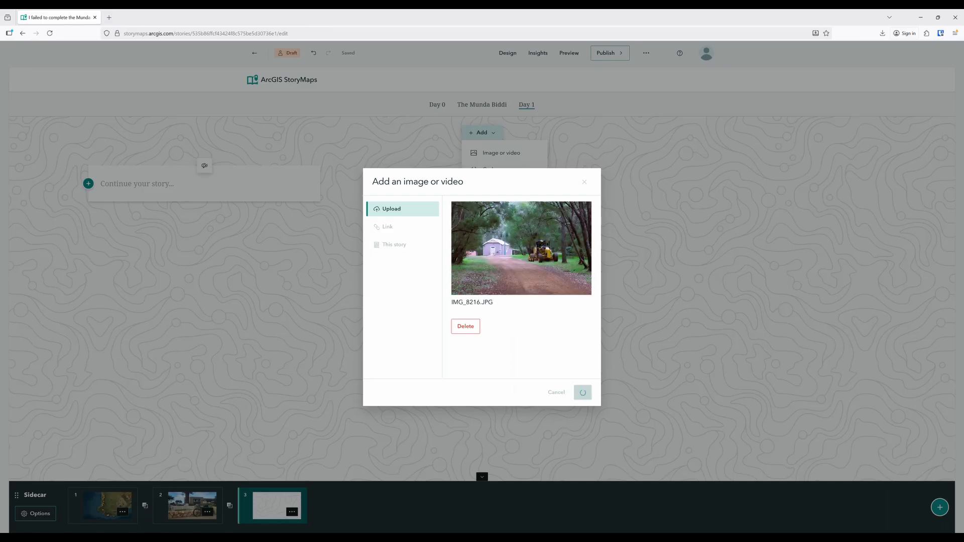
pyautogui.click(162, 187)
pyautogui.write('I was soon rewarded with a long flowy singletrack descent, followed by red dirt fire trails and snippets of single track through the bush and past the occasional house. I was easing into a rhythm and enjoying the diversity of landscapes and flora, and at the 38km mark the promised ‘hardest climb of this section’ proved to be not too bad. It had become clear though that I wasn’t going to make camp before nightfall, so when I saw that I had one bar of phone reception at the 50km mark I called the campground who promised to leave an envelope out for me.')
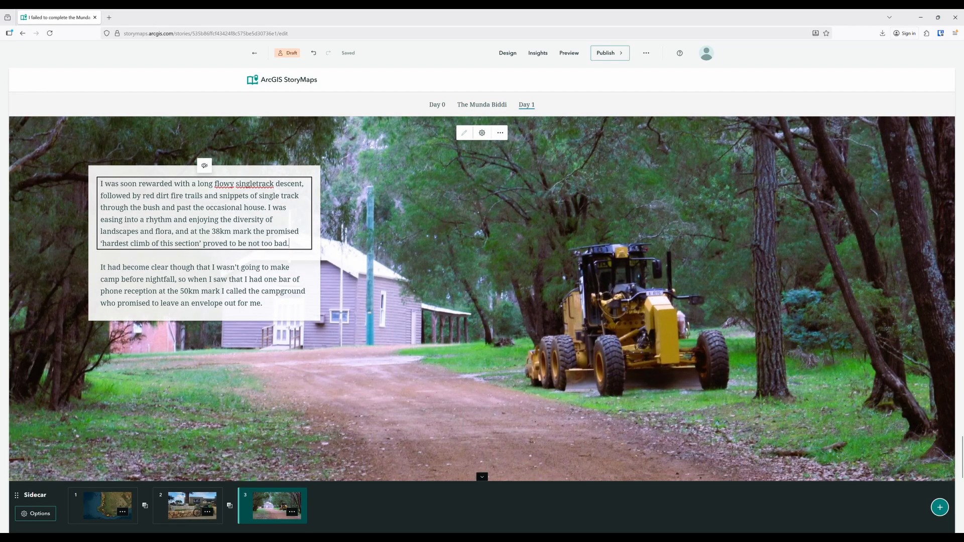
# Add a fourth sidecar slide with the uploaded image IMG_8207.JPG and paste the "As the afternoon deepened" text
pyautogui.click(940, 507)
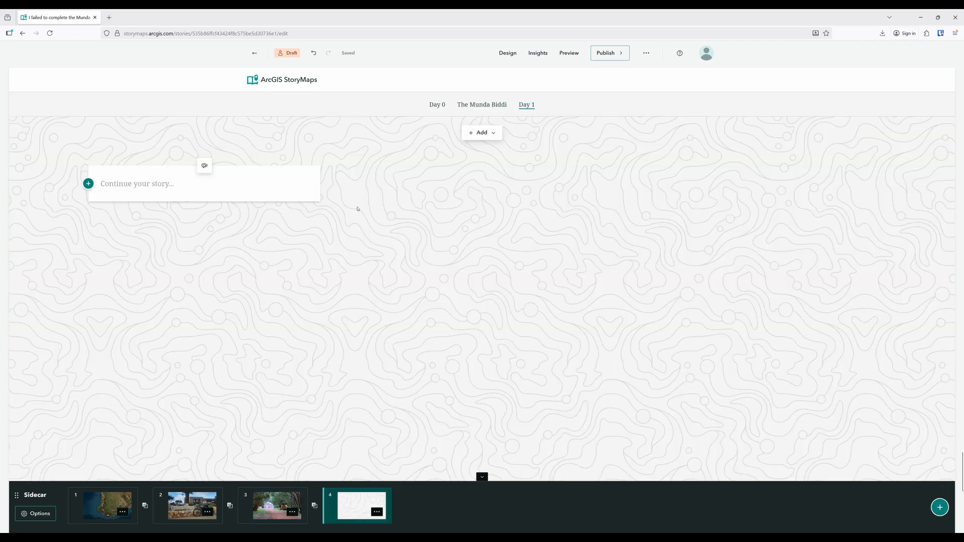
pyautogui.click(481, 133)
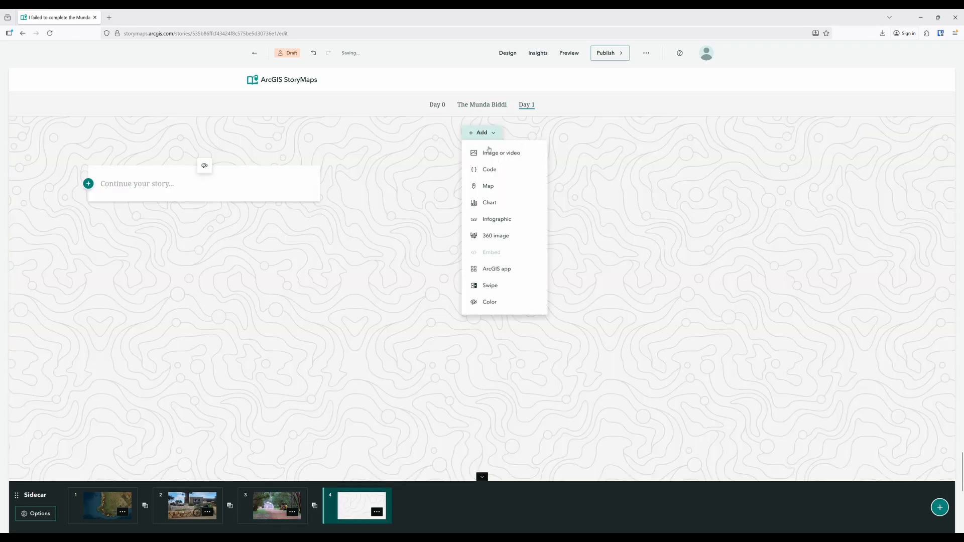
pyautogui.click(506, 154)
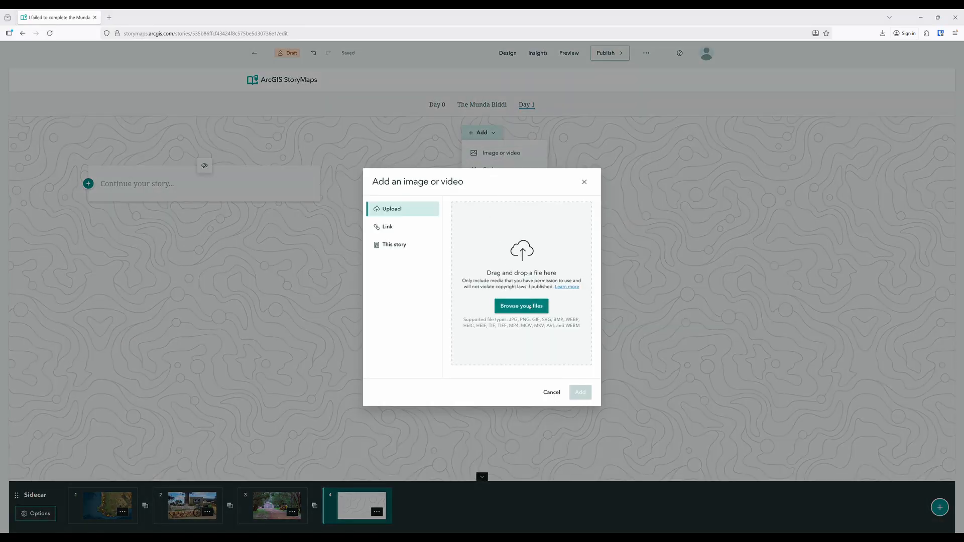
pyautogui.click(530, 307)
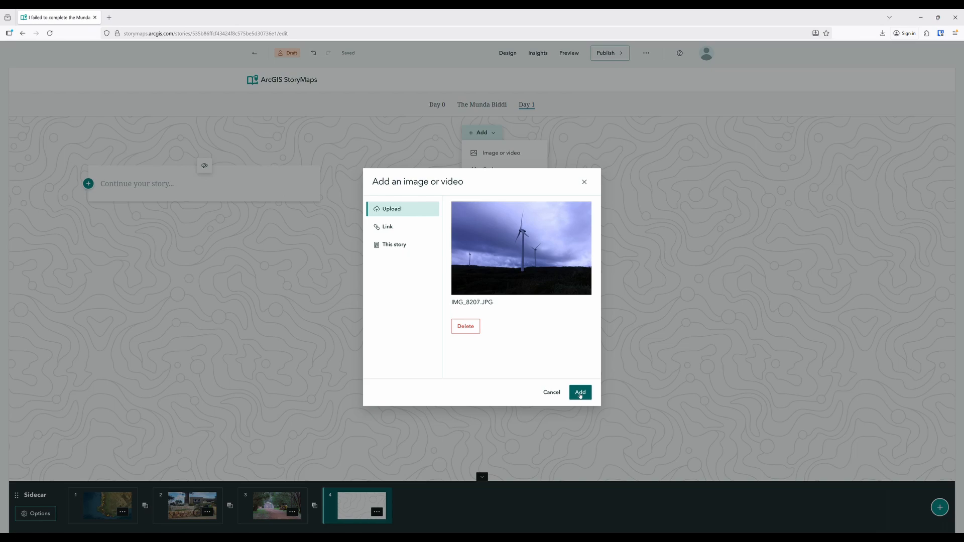
pyautogui.click(580, 394)
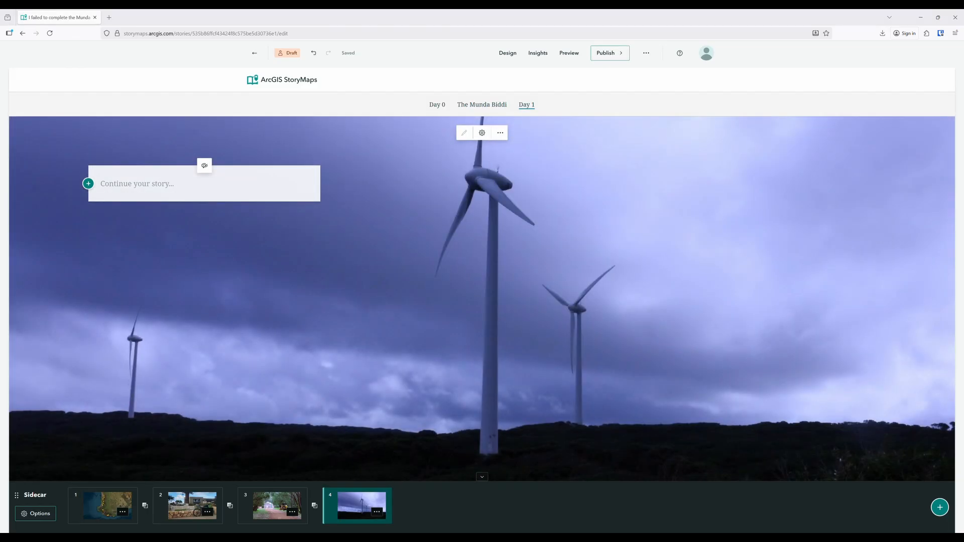
pyautogui.click(138, 184)
pyautogui.write('As the afternoon deepened I found myself riding easy rail trails and smooth fire roads into Denmark, including past a section of coast that was odiferous in a way that felt like the smell was sticking to the inside of my lungs. Past the stench I rode across the river and through Denmark along multi-user paths to pull into the campground. I set up my tiny tent among the camper vans and trotted out to the food truck at the entrance for a works burger and a small serve of chips too big for me to finish.')
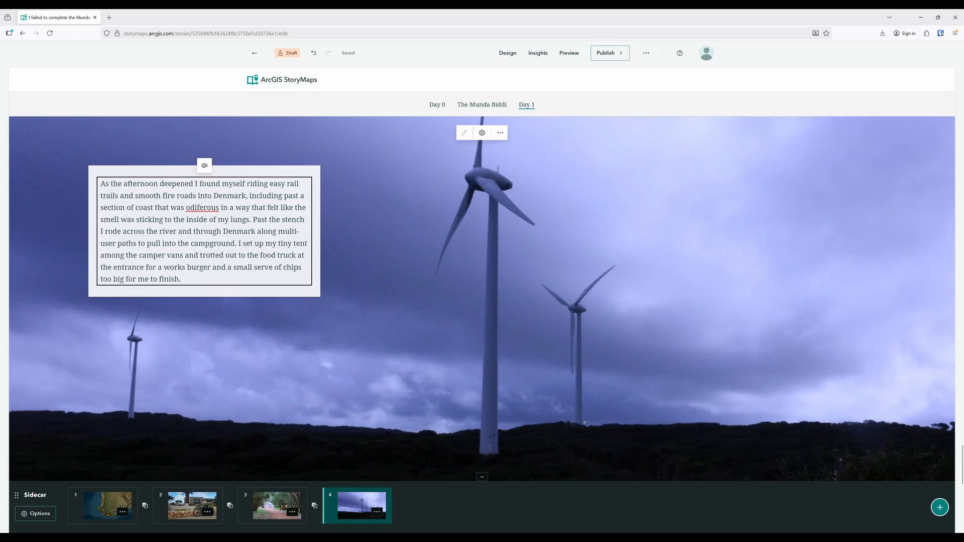
# Insert a text block below the sidecar and paste the "Humans of the Munda Biddi" heading with its two paragraphs
pyautogui.scroll(-1, 585, 425)
pyautogui.scroll(-3, 588, 427)
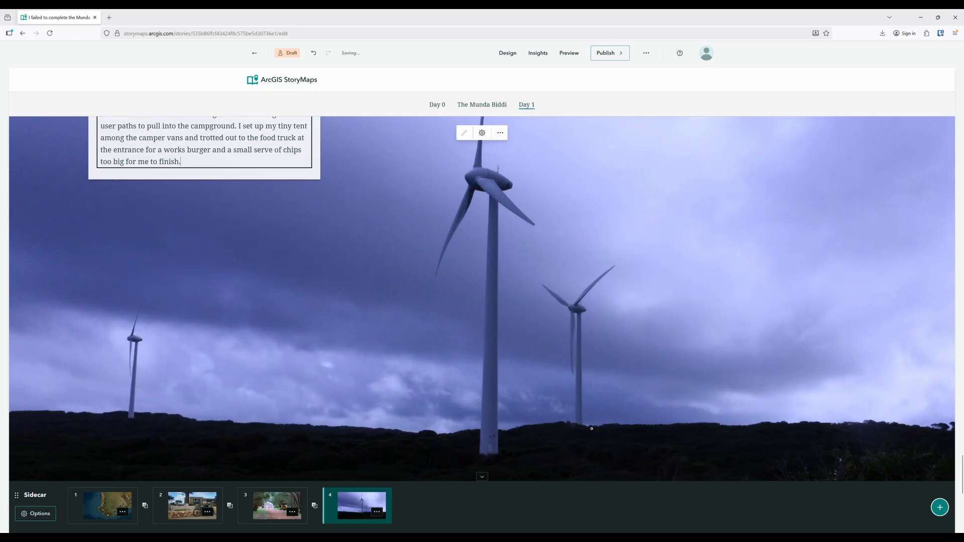
pyautogui.scroll(-3, 592, 429)
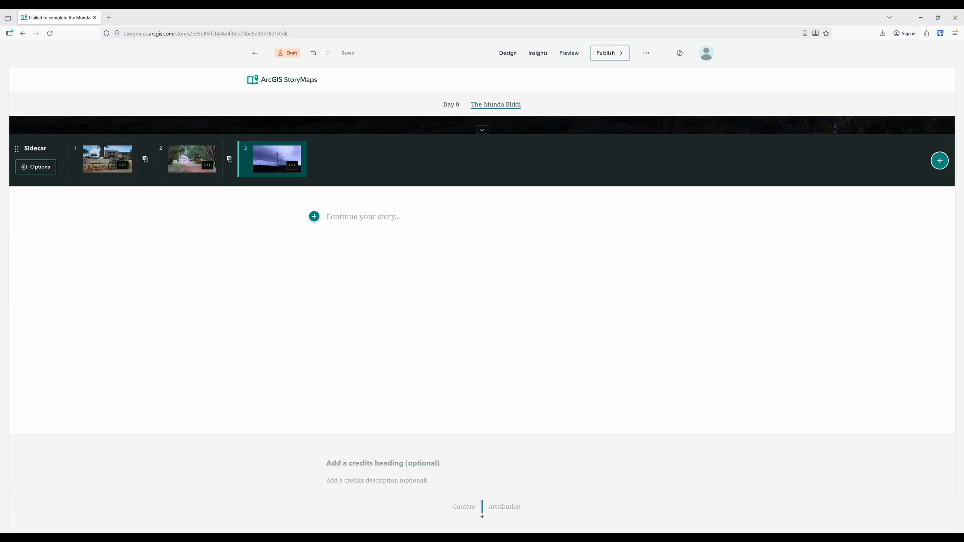
pyautogui.click(315, 217)
pyautogui.click(364, 172)
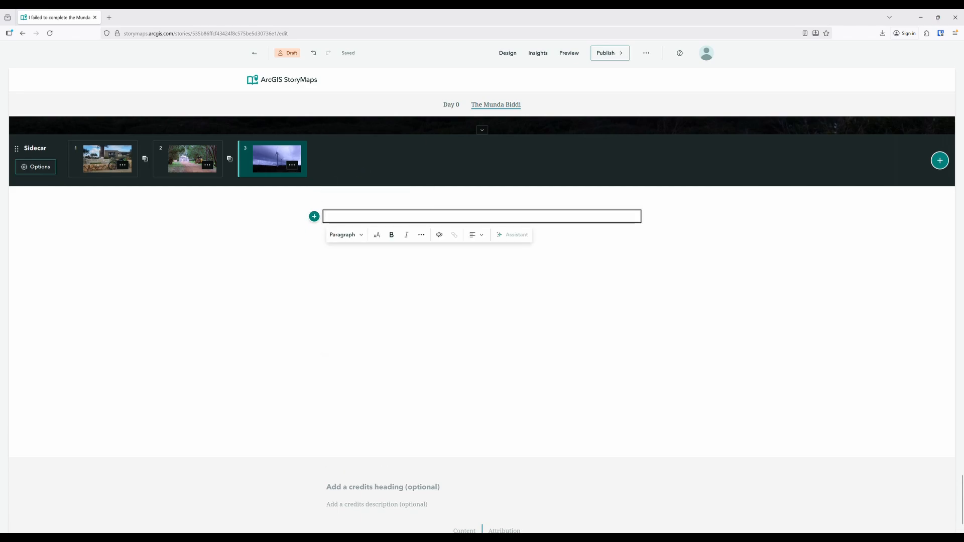
pyautogui.hotkey('ctrl', 'v')
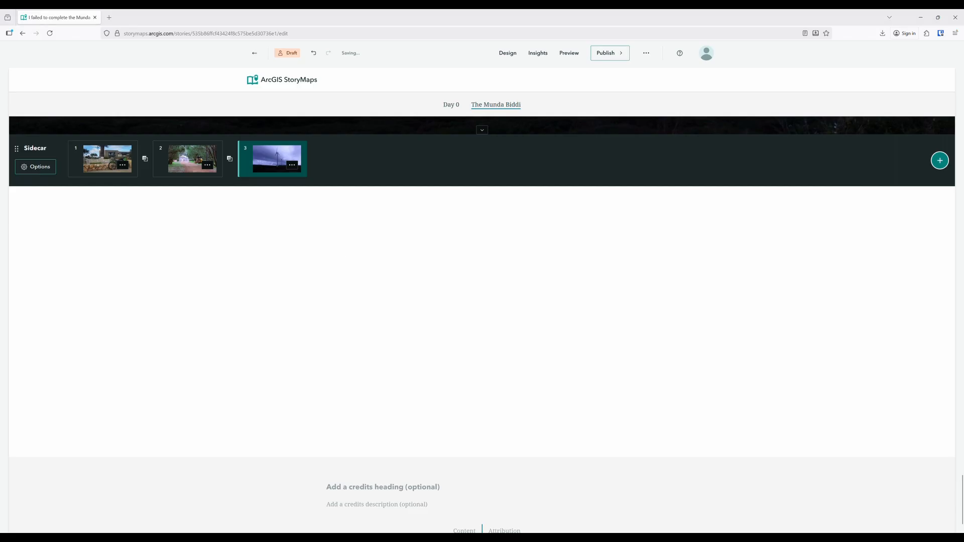
pyautogui.moveTo(213, 234)
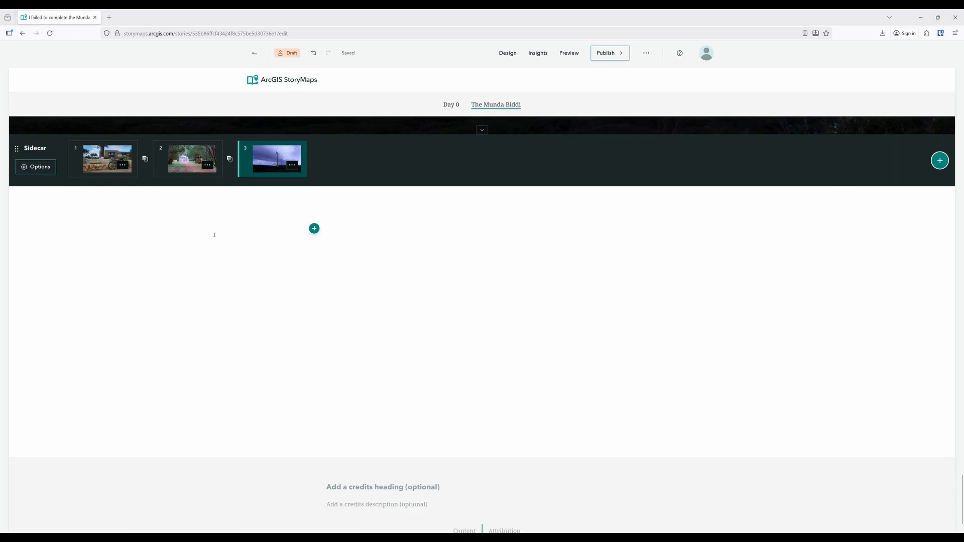
pyautogui.click(315, 228)
pyautogui.click(346, 180)
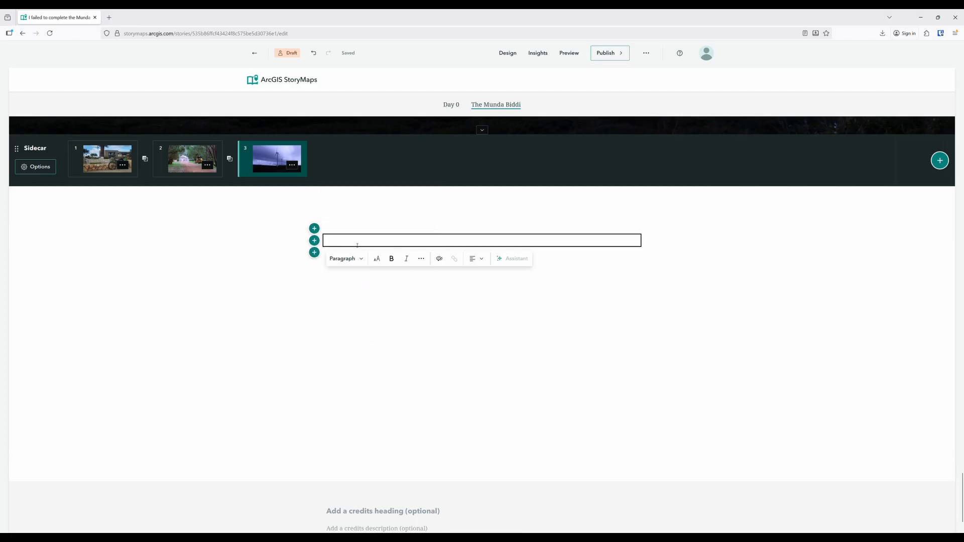
pyautogui.write('Humans of the Munda Biddi Imagine a man in his 60s wearing an orange cycling jersey with lots of logos on it. He is on an electric fat bike with bulging panniers and a rectangular nylon case strapped on top of the rear rack. He was 22 days into the Munda Biddi, and told me that he wasn’t a cyclist until two months prior. He’d had many crashes due to pea gravel and puddles and was super stoked about the trip.')
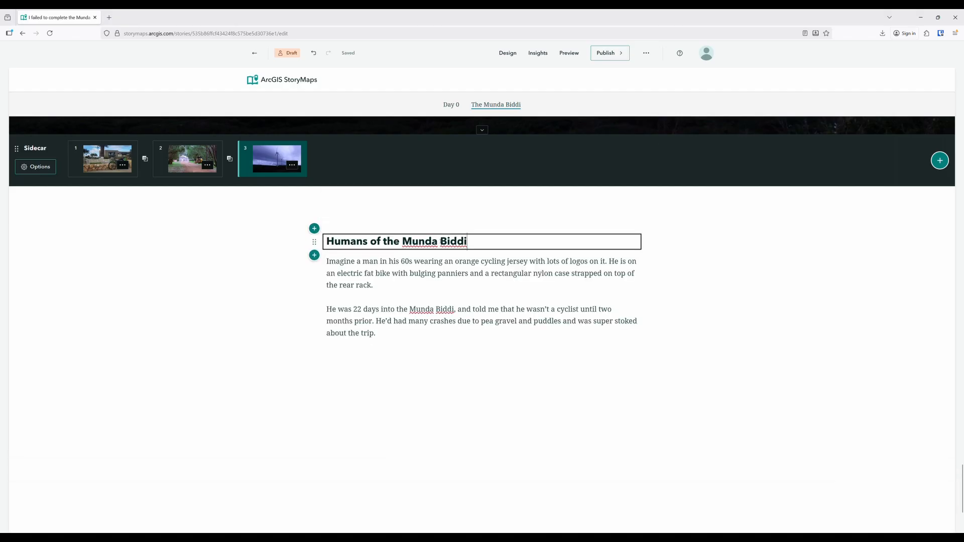
# Delete the empty paragraph above the "Humans of the Munda Biddi" heading
pyautogui.moveTo(485, 244); pyautogui.dragTo(325, 243)
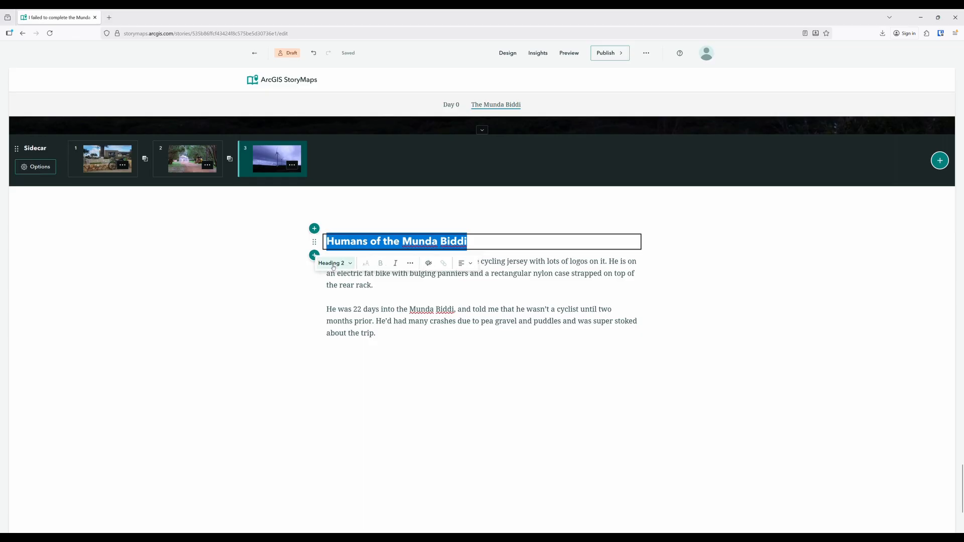
pyautogui.click(353, 204)
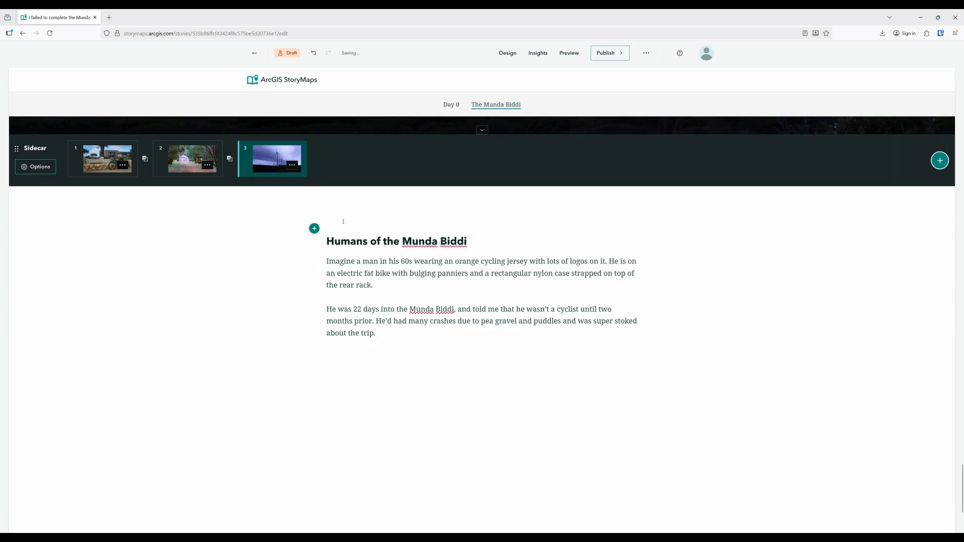
pyautogui.click(343, 220)
pyautogui.press('Delete')
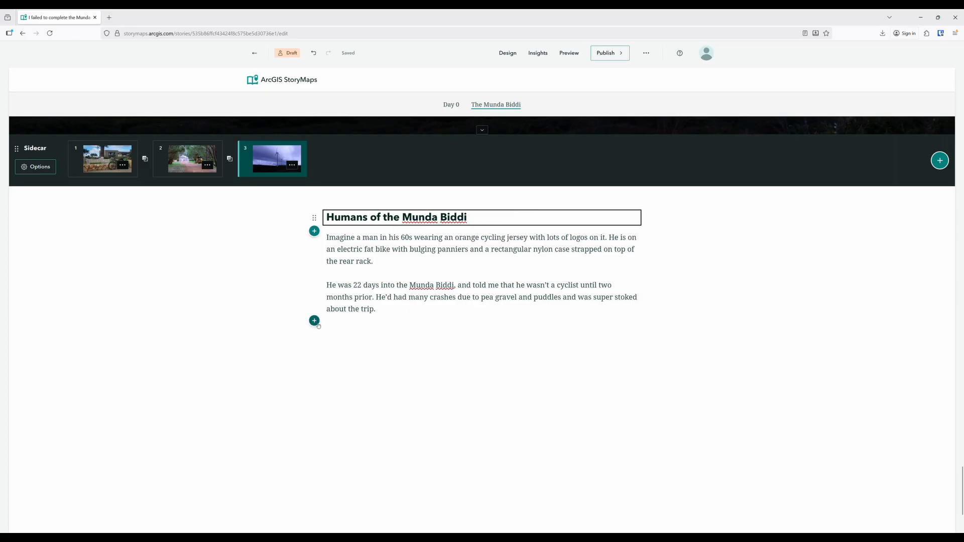
# Insert an image gallery below the "Humans of the Munda Biddi" text and upload five trail photos to it
pyautogui.click(316, 324)
pyautogui.scroll(-3, 392, 366)
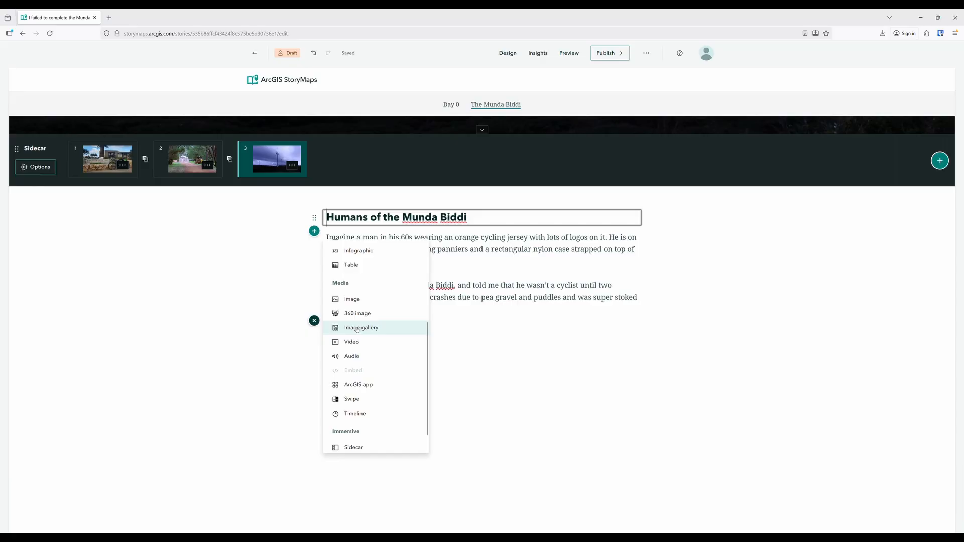
pyautogui.click(356, 329)
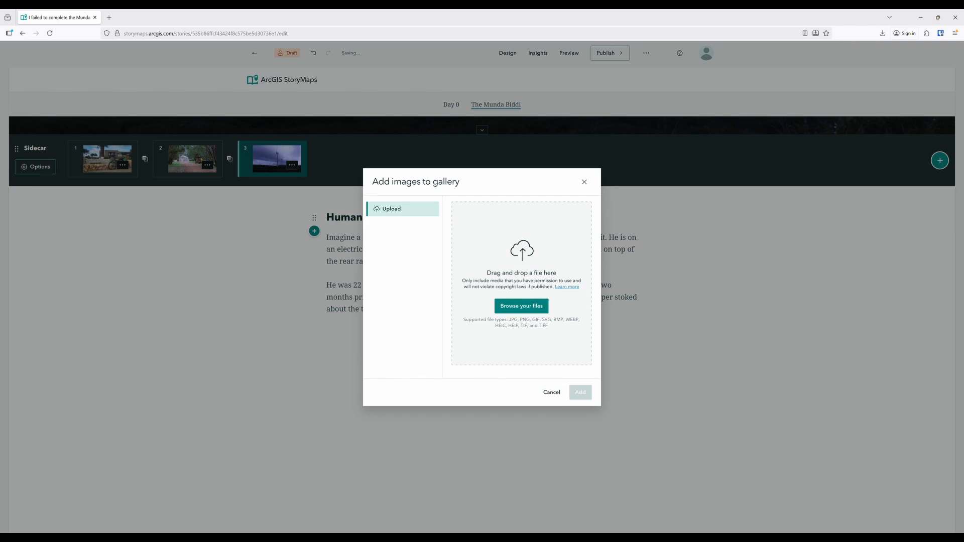
pyautogui.click(536, 305)
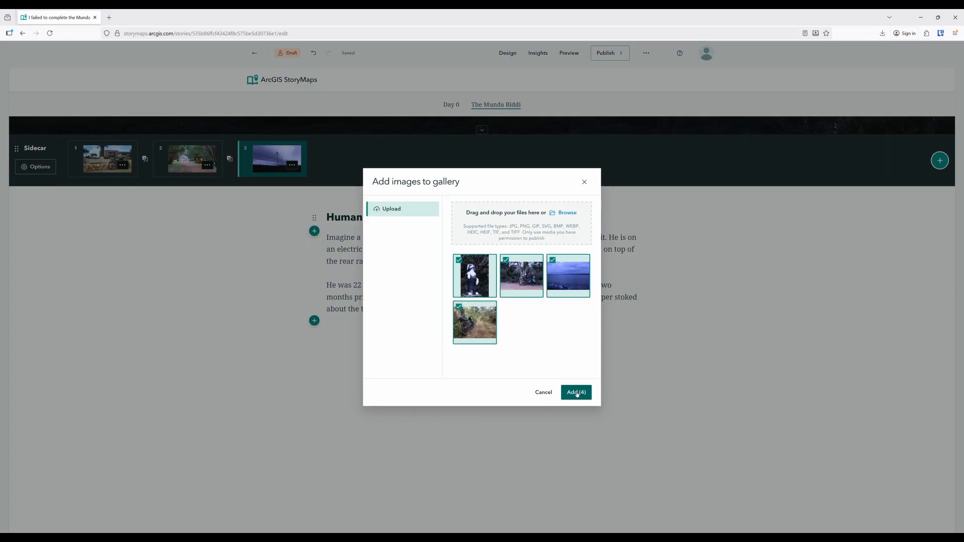
pyautogui.click(577, 393)
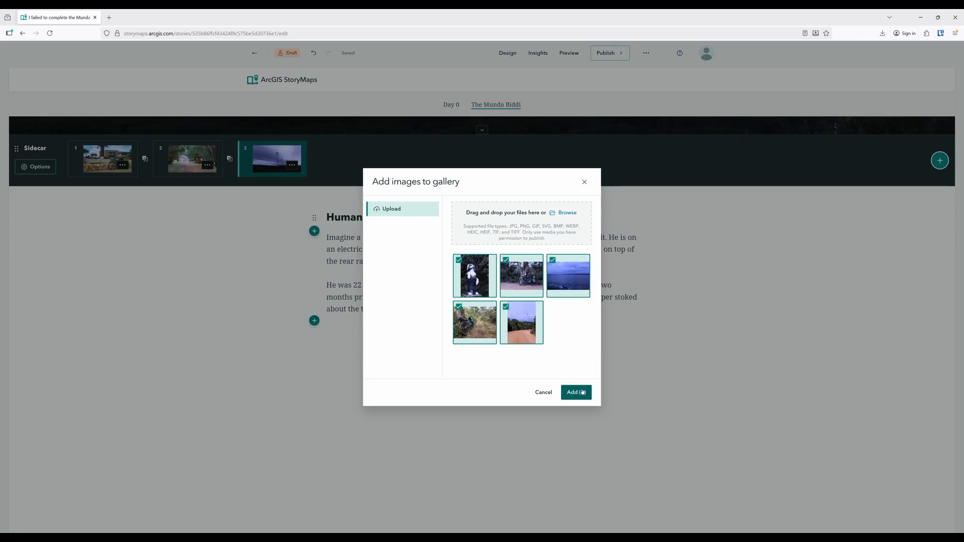
pyautogui.click(576, 393)
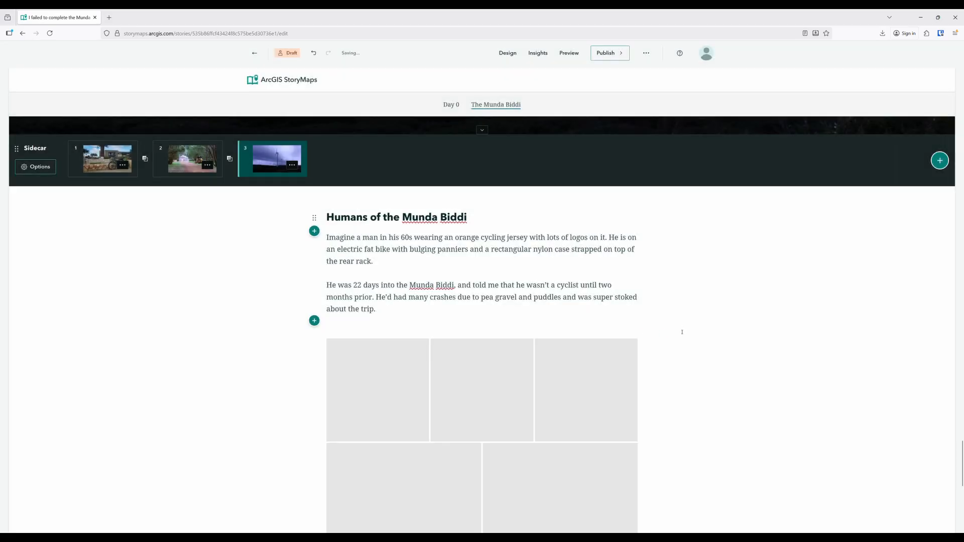
# Set the image gallery's display layout to Jigsaw and save the options
pyautogui.scroll(-2, 682, 332)
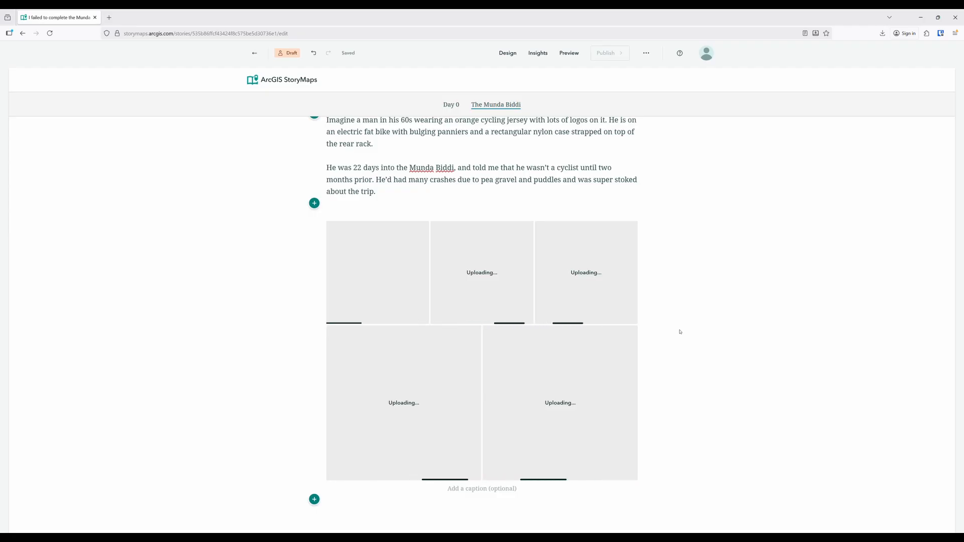
pyautogui.moveTo(561, 302)
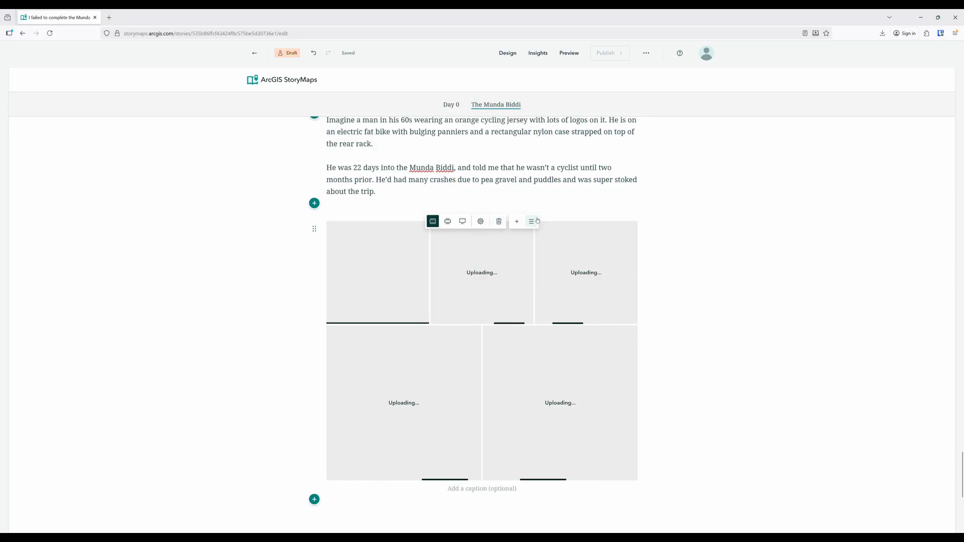
pyautogui.click(480, 222)
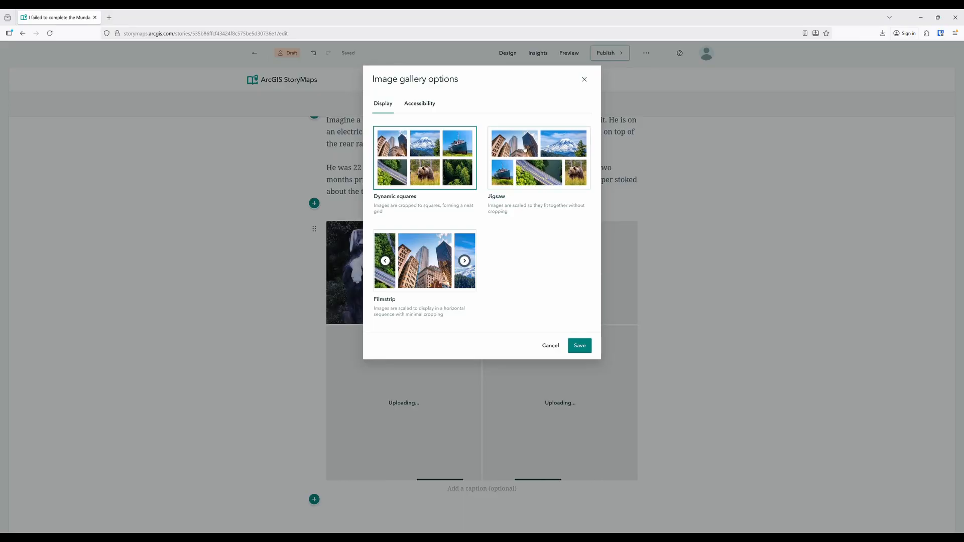
pyautogui.click(525, 150)
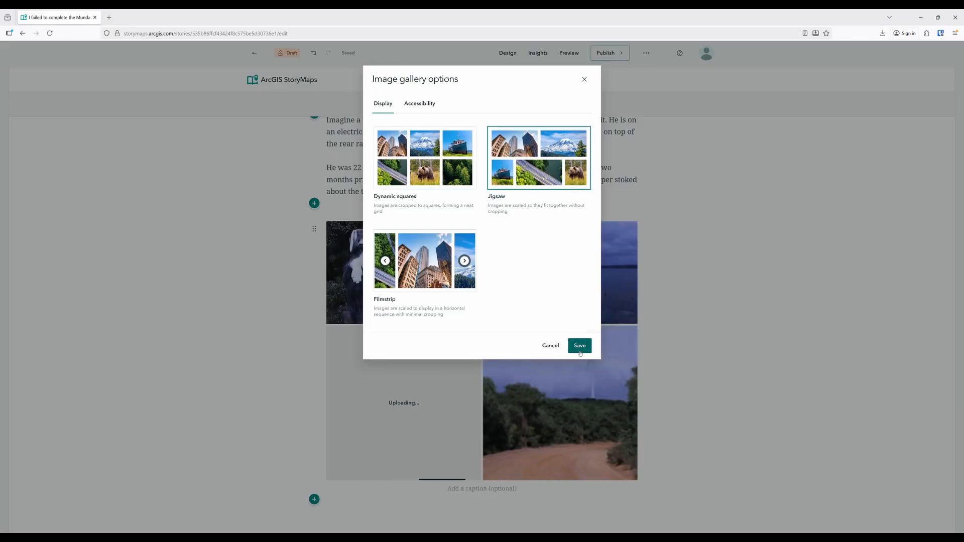
pyautogui.click(578, 345)
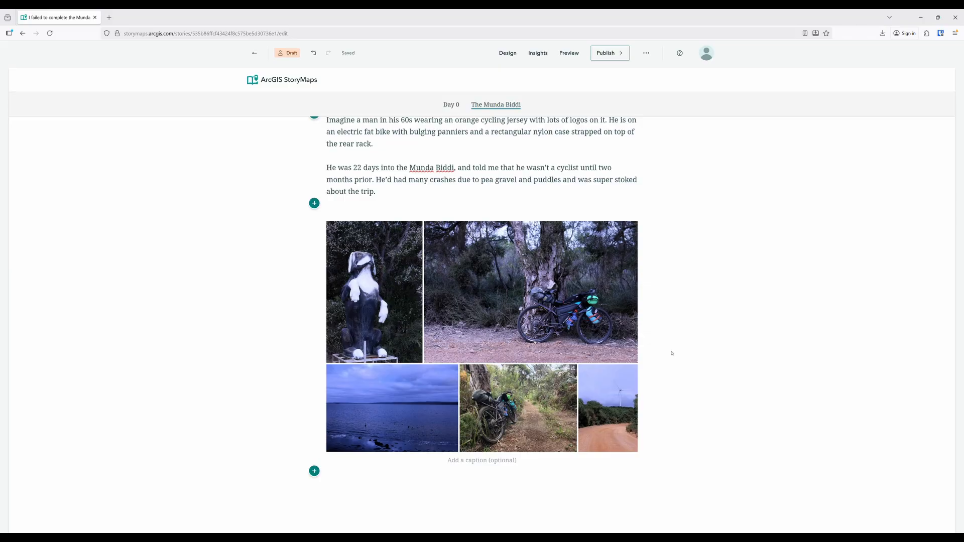
# Reorder the gallery so the dirt road photo with the wind turbine comes first and the dog statue photo last, and save
pyautogui.moveTo(528, 345)
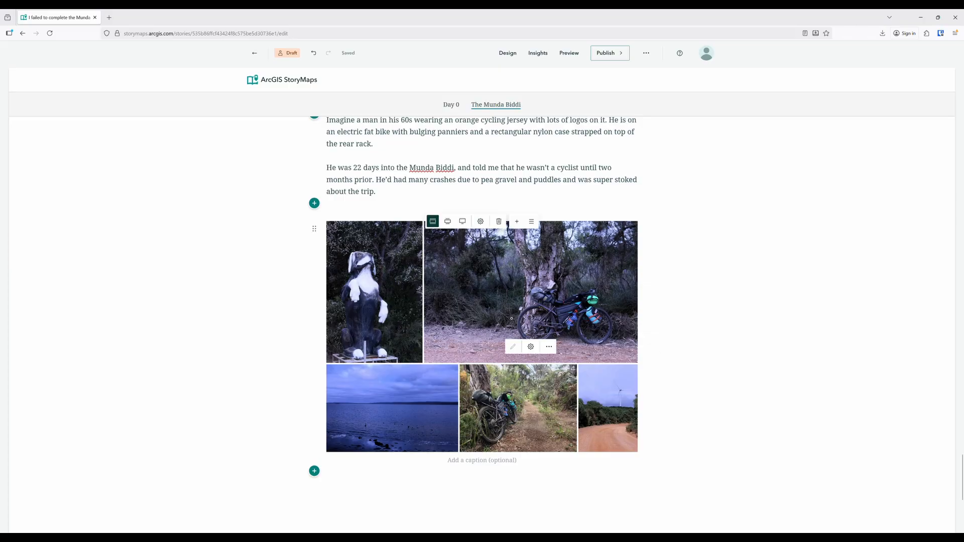
pyautogui.click(532, 222)
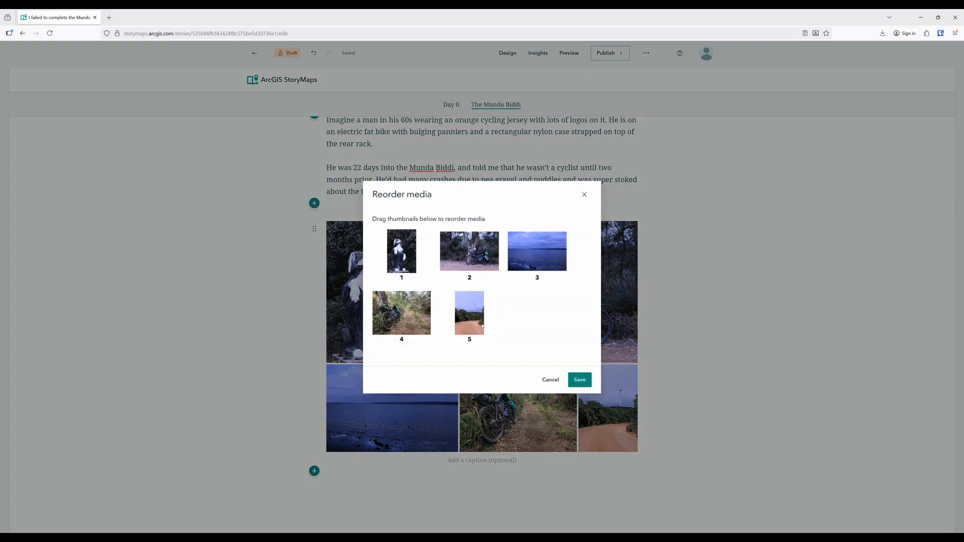
pyautogui.moveTo(470, 313); pyautogui.dragTo(402, 251)
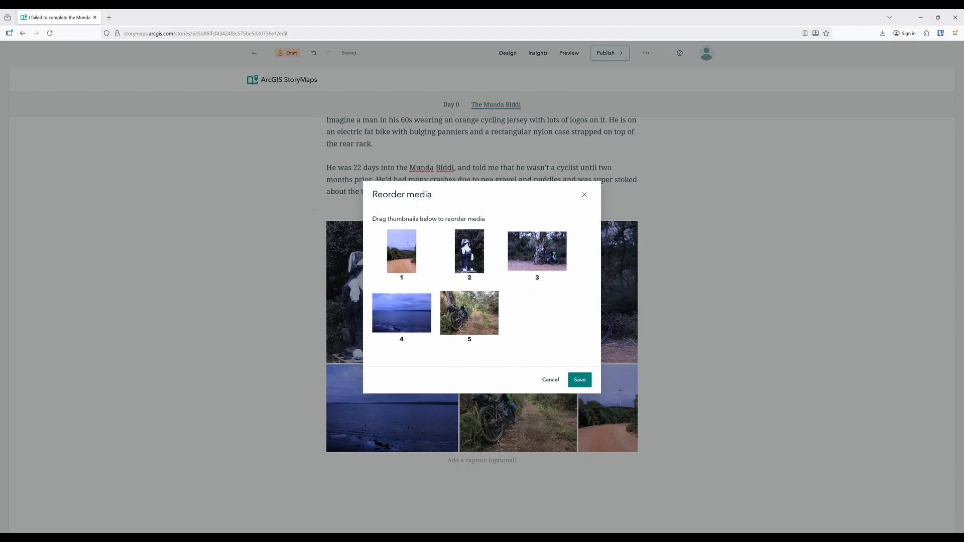
pyautogui.moveTo(469, 251); pyautogui.dragTo(469, 313)
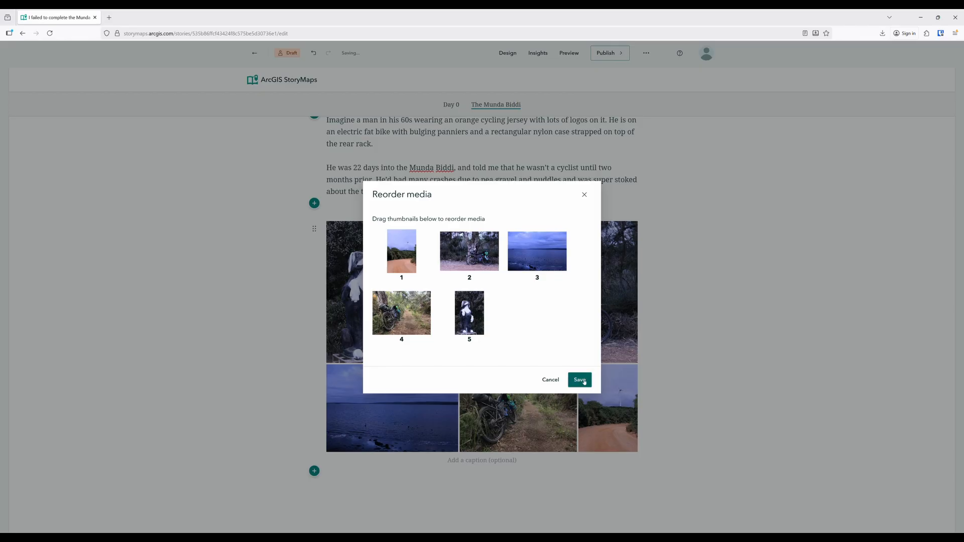
pyautogui.click(580, 380)
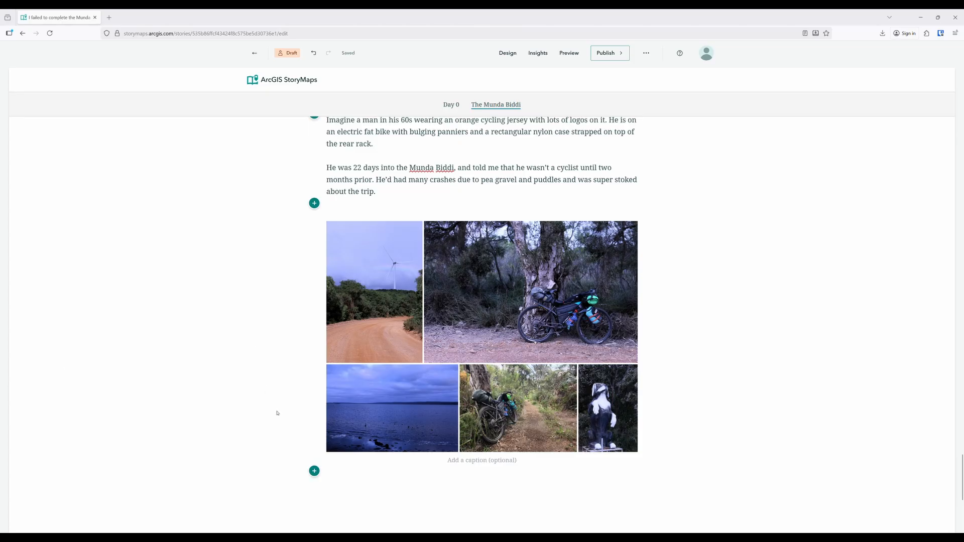
# Add a text block reading "Overpackers Anonymous" below the image gallery and format it as Heading 2
pyautogui.click(314, 472)
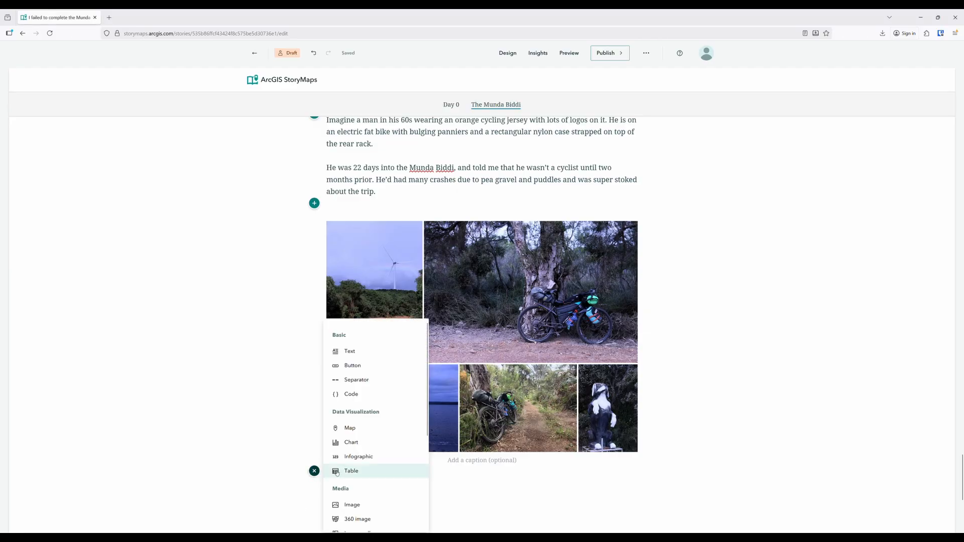
pyautogui.click(351, 351)
pyautogui.write('Overpackers Anonymous')
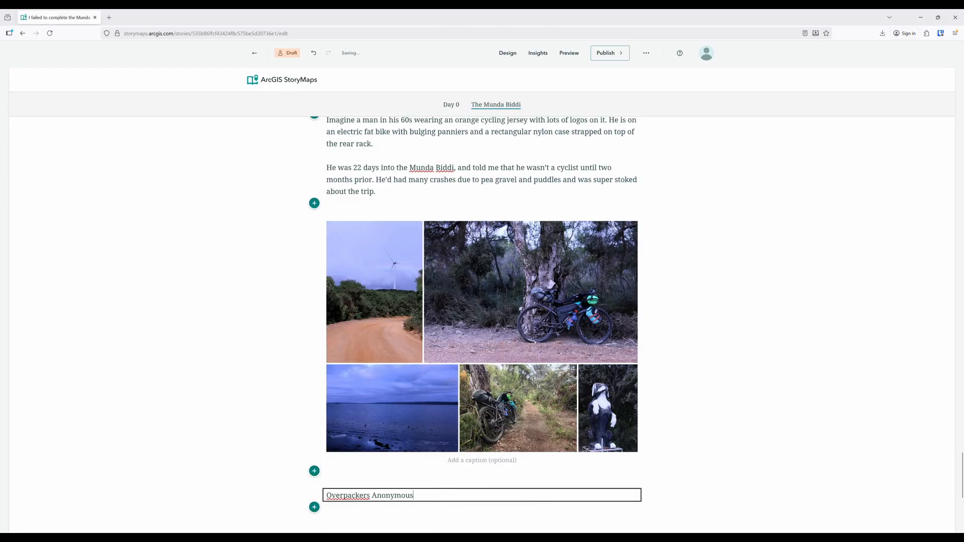
pyautogui.moveTo(438, 497); pyautogui.dragTo(324, 498)
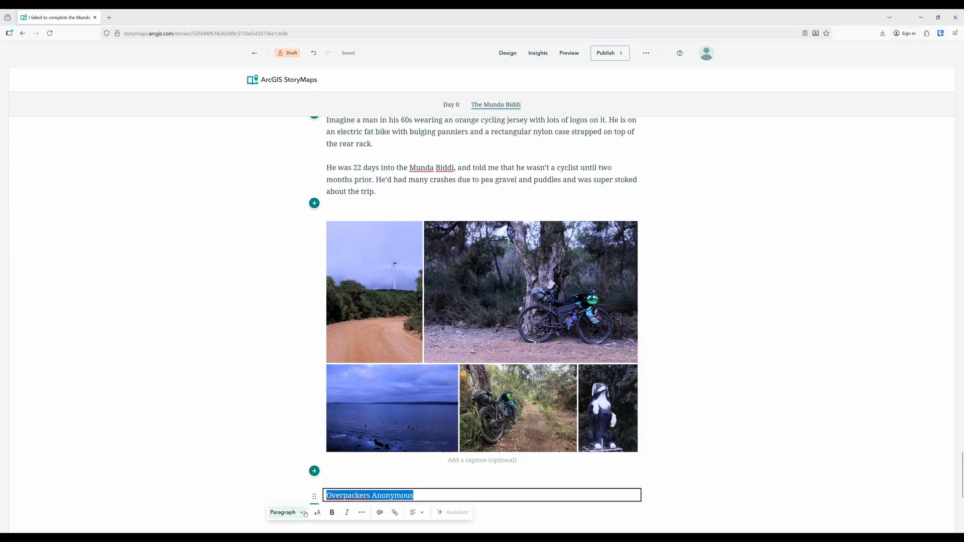
pyautogui.click(283, 512)
pyautogui.click(306, 438)
# Insert the image packing.jpg below the "Overpackers Anonymous" heading
pyautogui.scroll(-3, 394, 457)
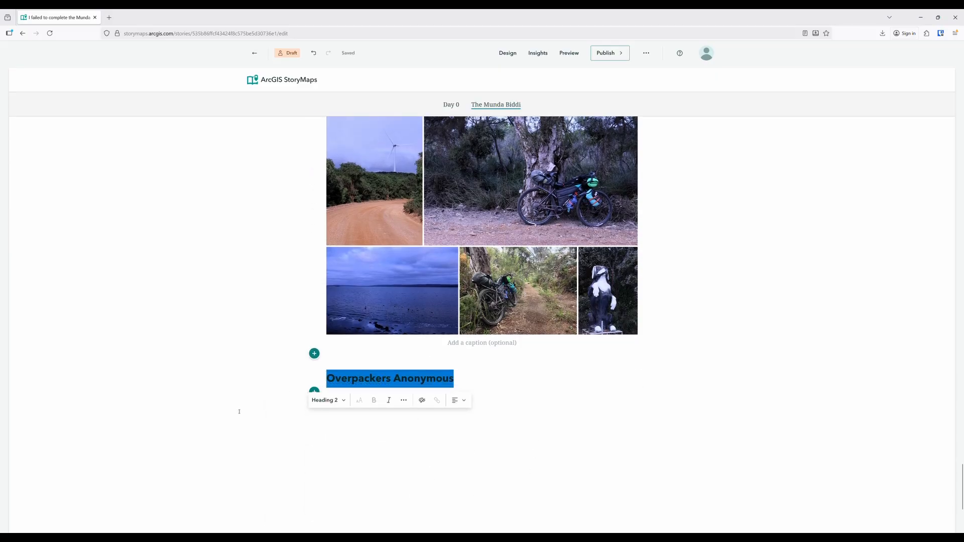
pyautogui.click(314, 391)
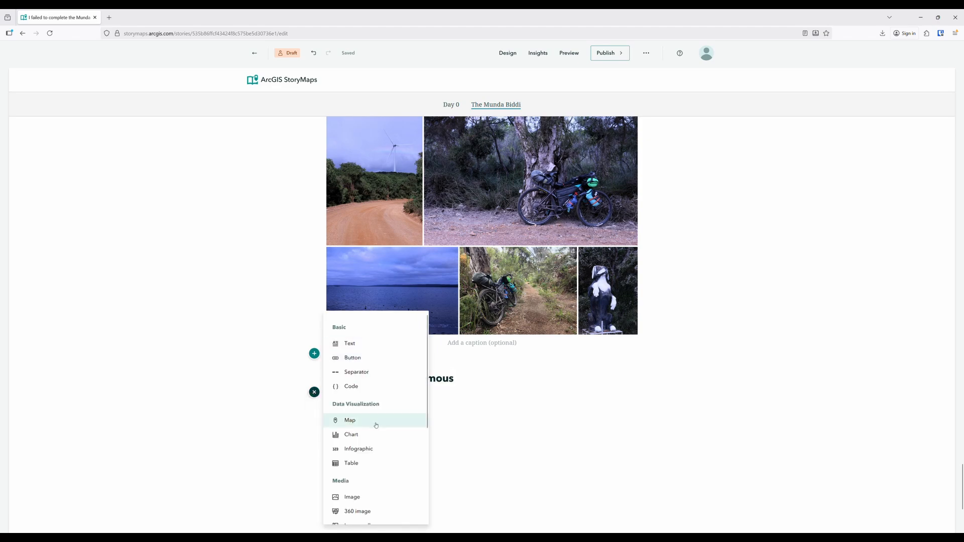
pyautogui.scroll(-3, 376, 423)
pyautogui.click(355, 371)
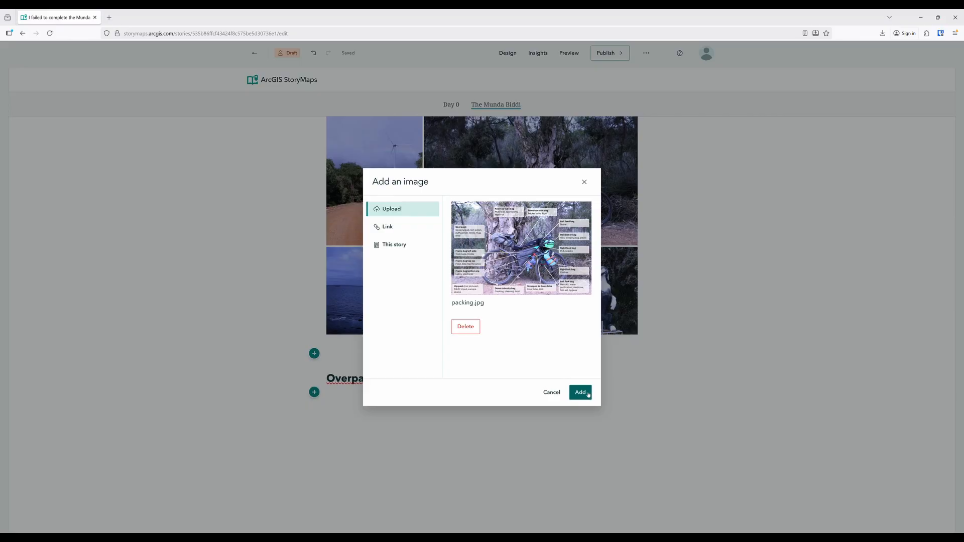
pyautogui.click(581, 393)
pyautogui.scroll(-5, 698, 358)
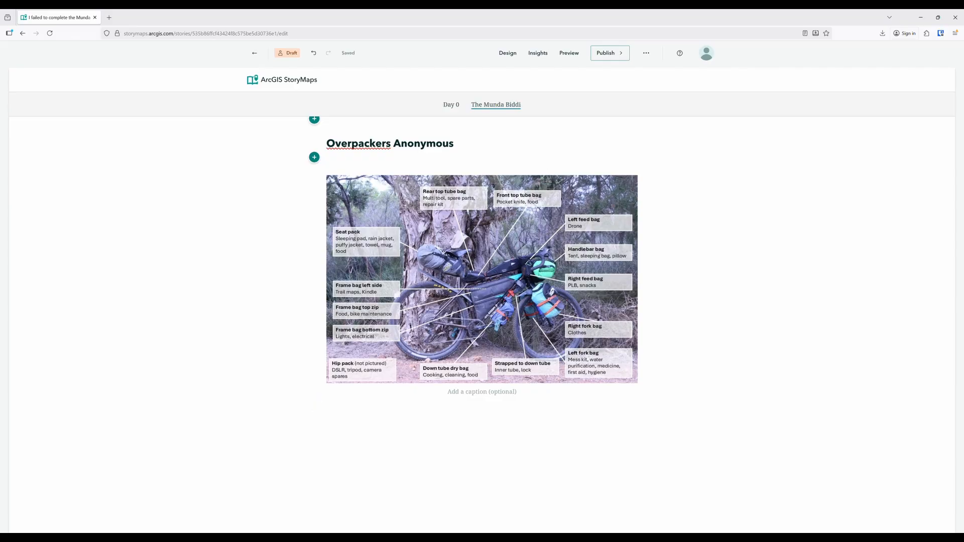
# Insert the Day 1 elevation profile image between the sidecar and the "Humans of the Munda Biddi" heading
pyautogui.scroll(7, 678, 316)
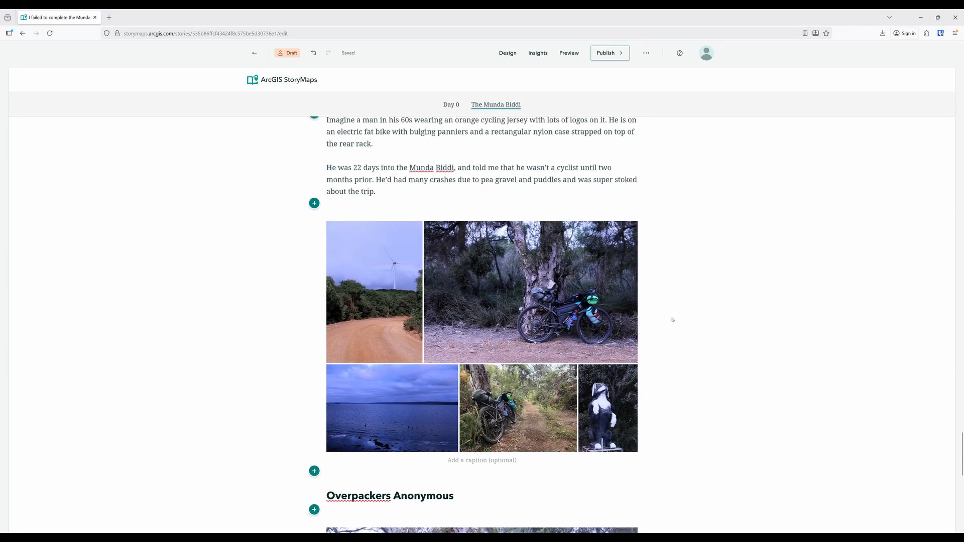
pyautogui.scroll(3, 672, 320)
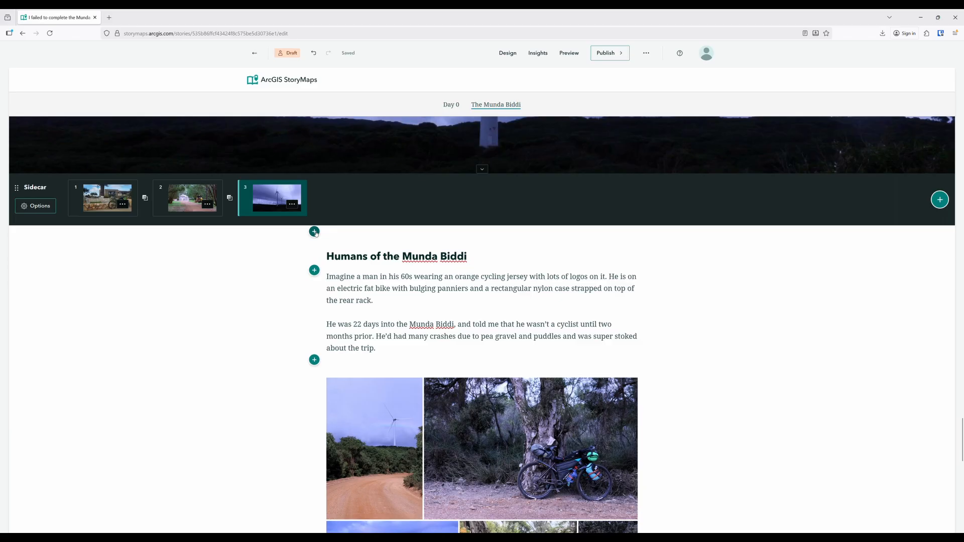
pyautogui.click(315, 232)
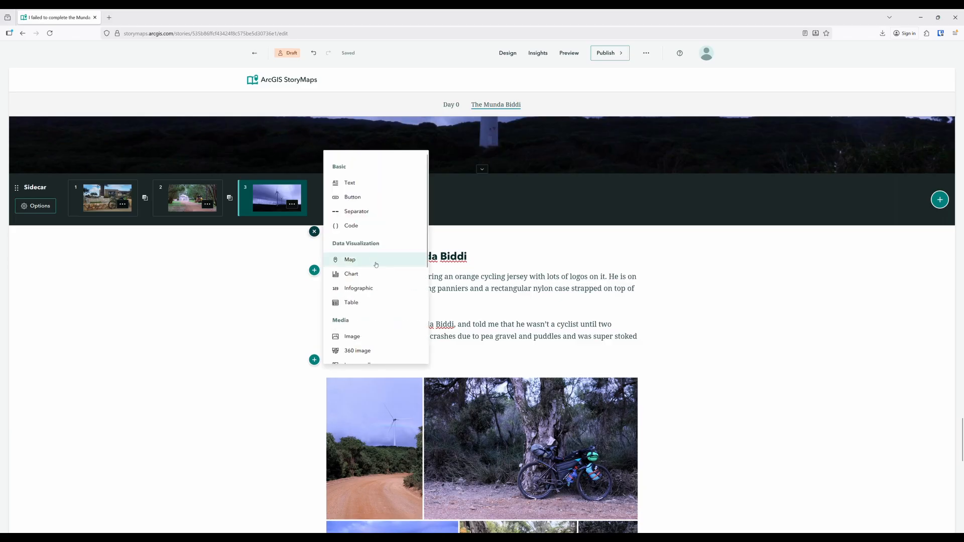
pyautogui.scroll(-3, 375, 261)
pyautogui.click(361, 210)
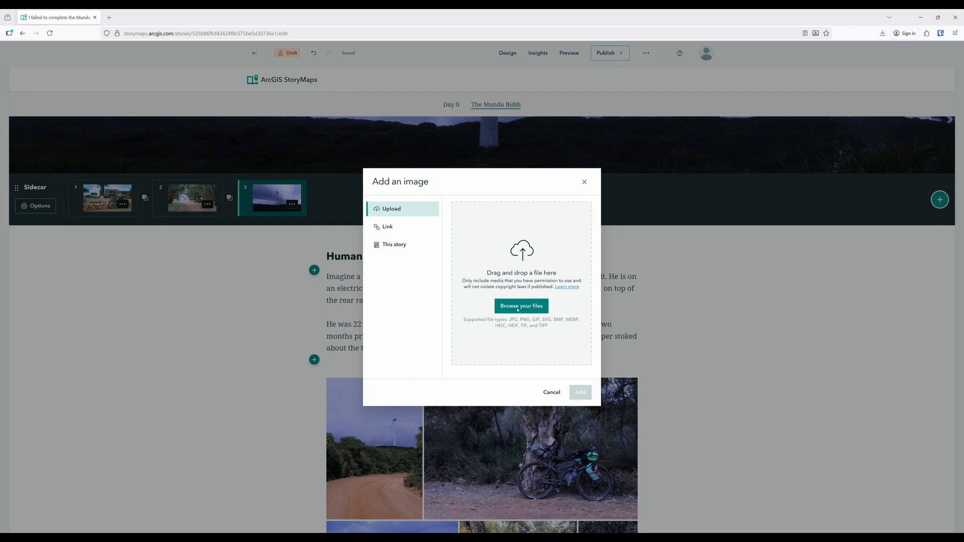
pyautogui.click(581, 392)
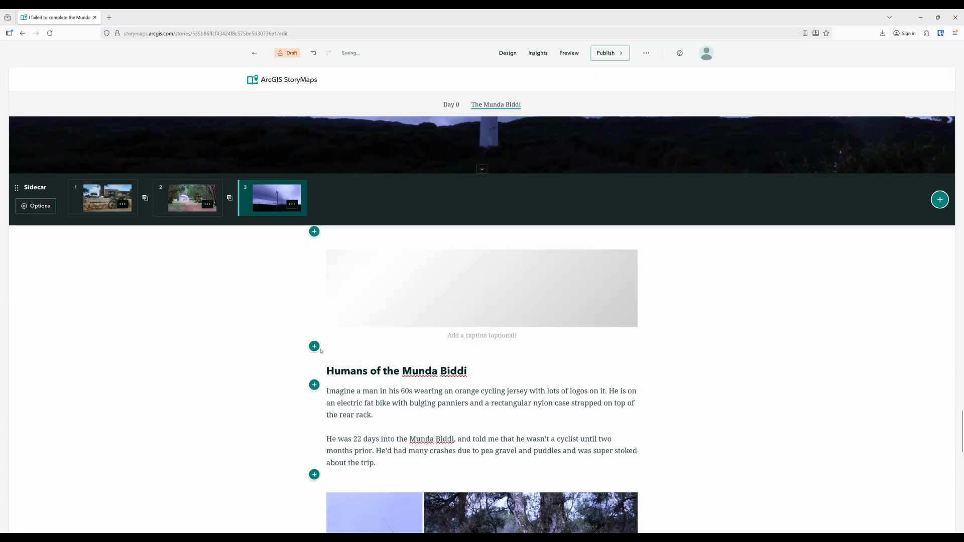
# Insert the image Speed Day 1.png directly below the Day 1 elevation profile
pyautogui.click(315, 346)
pyautogui.click(372, 452)
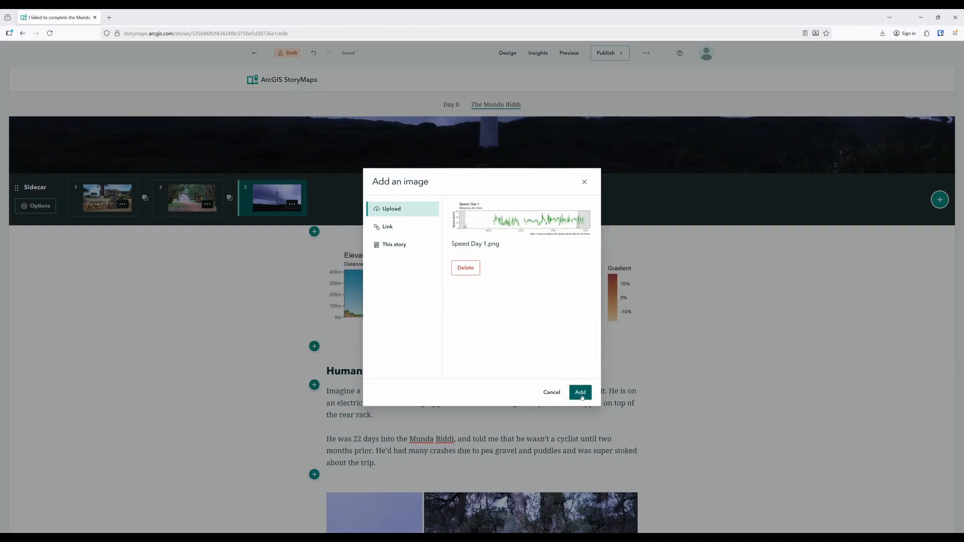
pyautogui.click(580, 393)
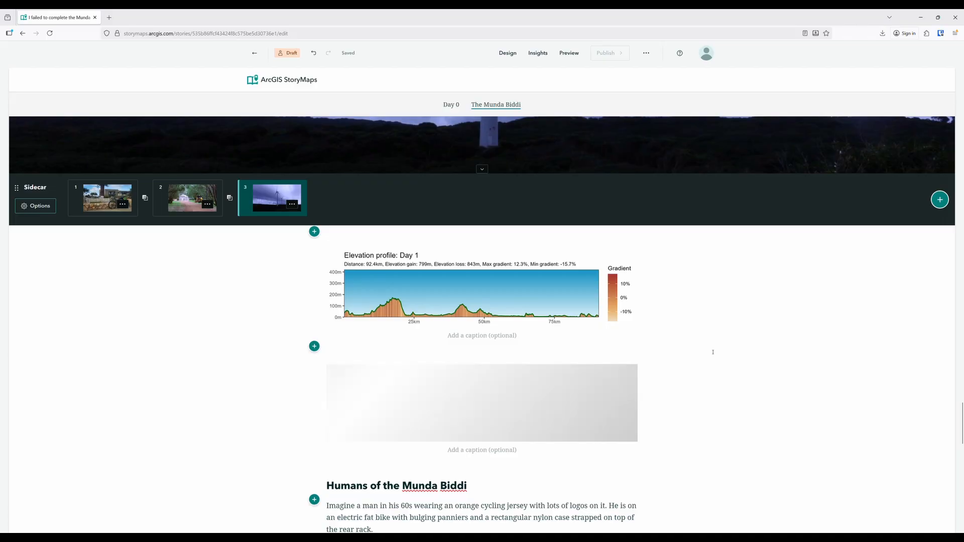
pyautogui.scroll(-6, 714, 355)
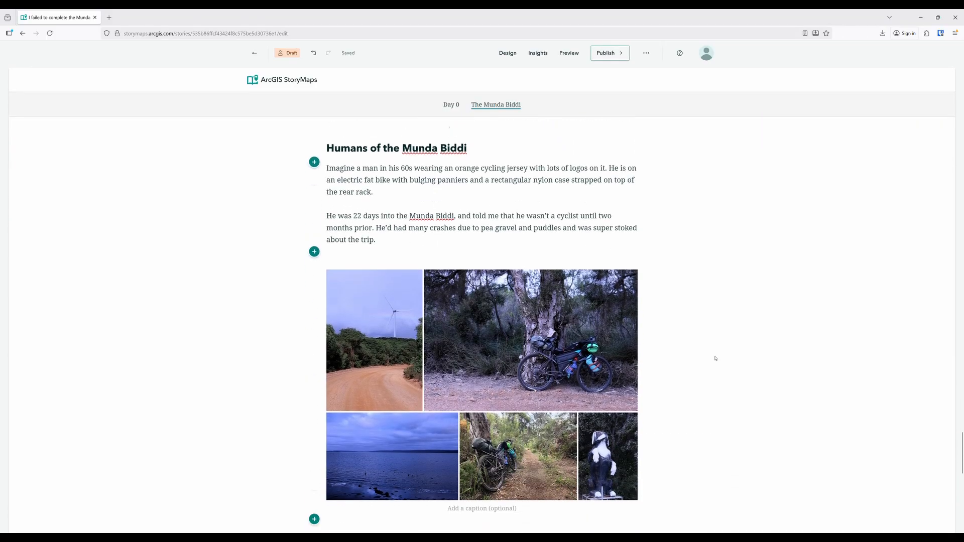
pyautogui.scroll(-2, 716, 359)
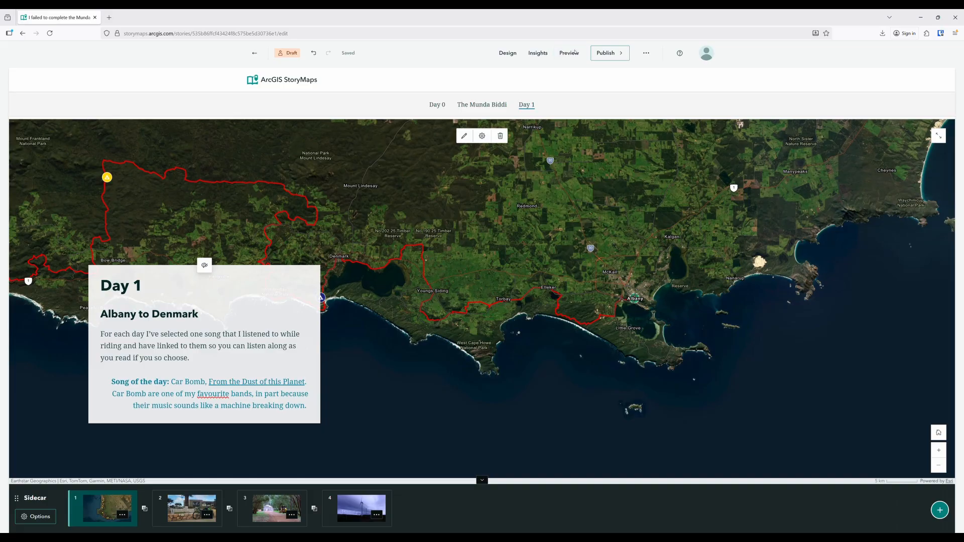
# Open the story preview, accepting the undo history reset, and review the cover, Day 0 section and Munda Biddi map tour
pyautogui.click(576, 52)
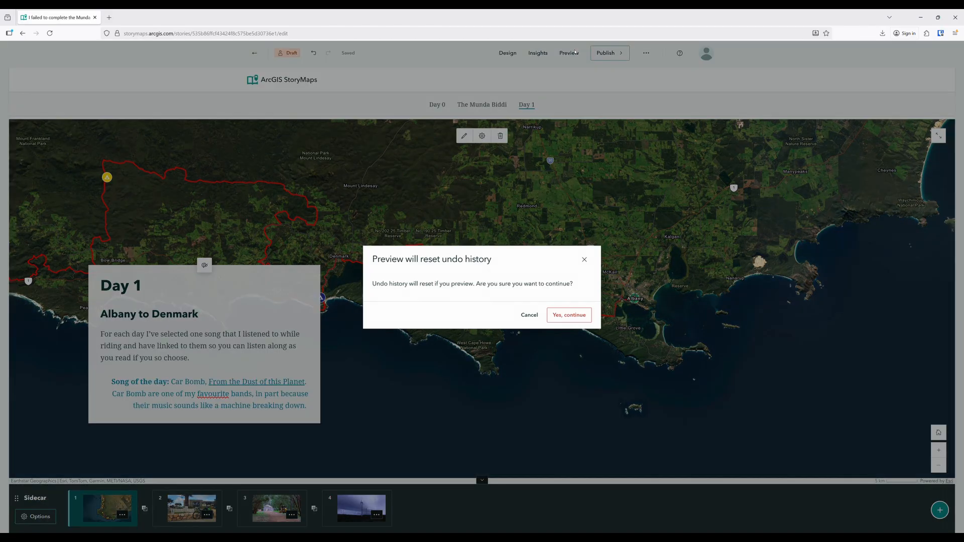
pyautogui.click(574, 320)
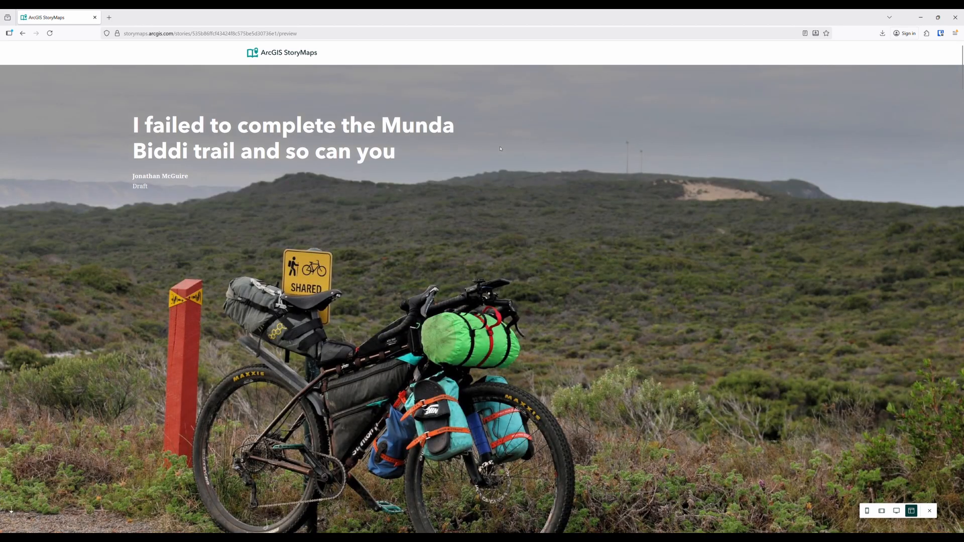
pyautogui.scroll(-10, 500, 149)
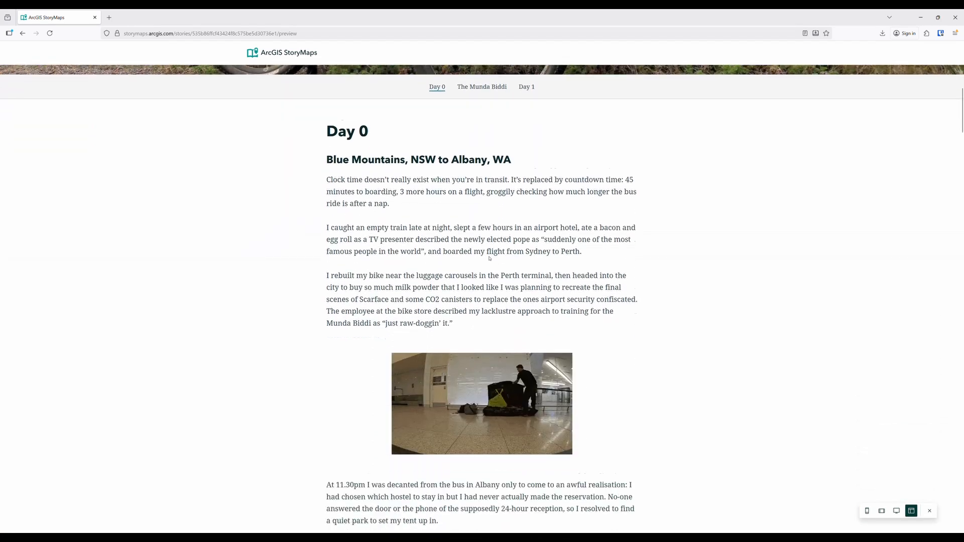
pyautogui.scroll(-5, 560, 193)
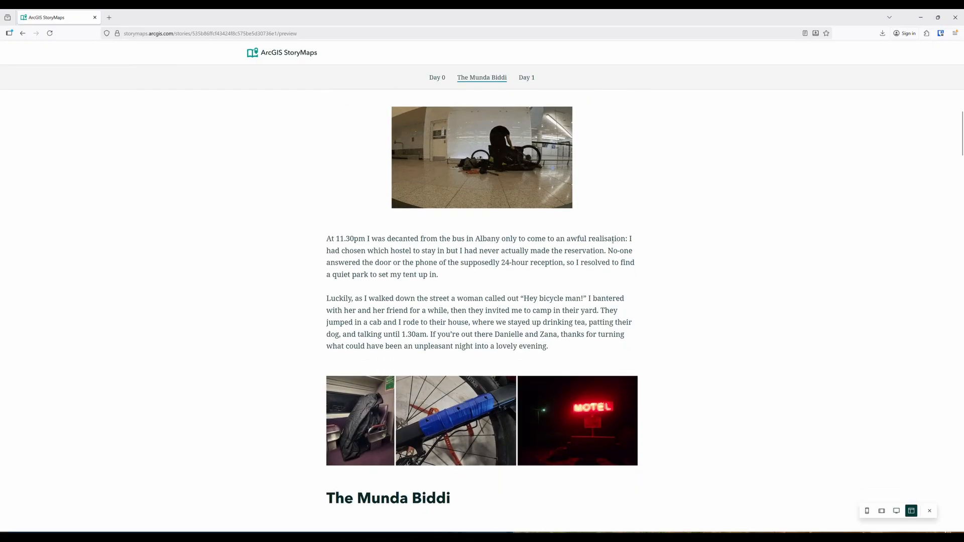
pyautogui.scroll(-8, 611, 241)
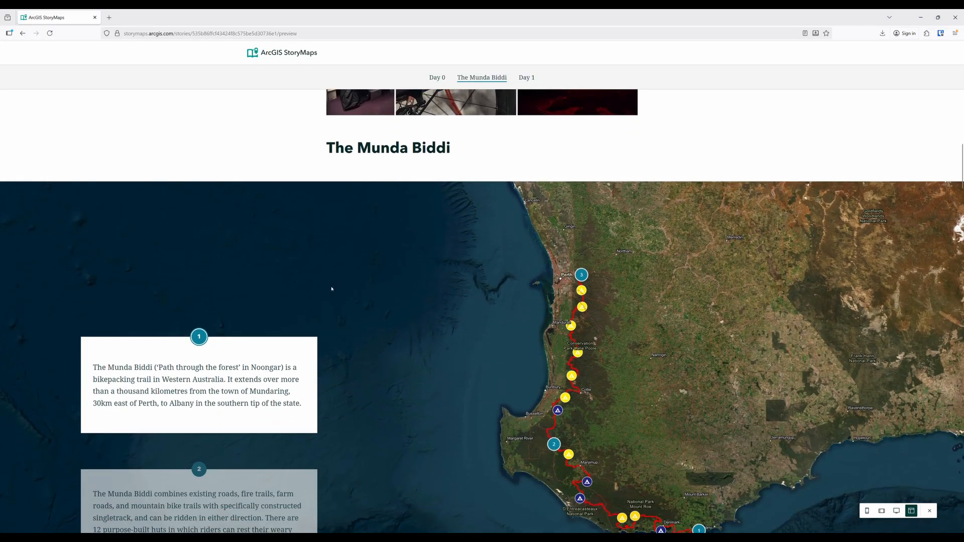
pyautogui.scroll(-4, 336, 290)
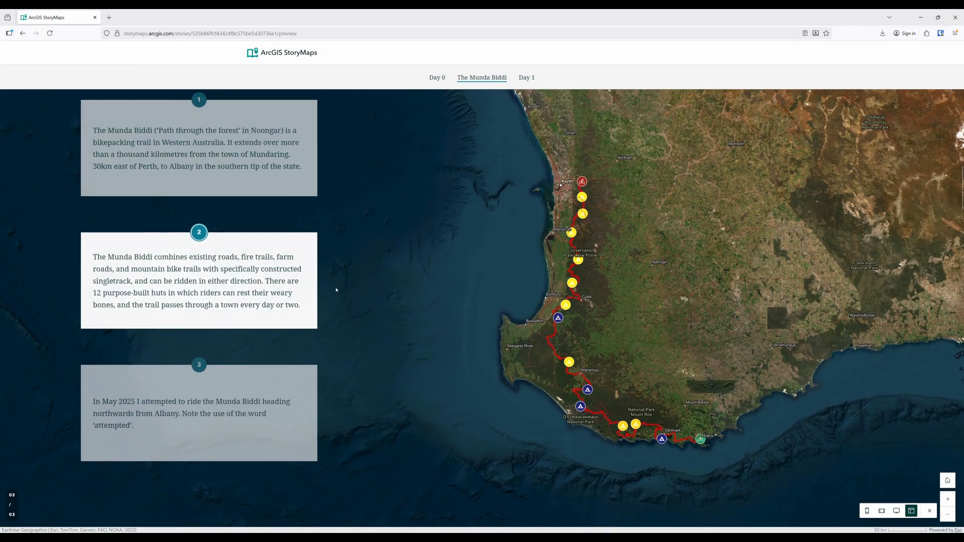
pyautogui.scroll(-2, 336, 290)
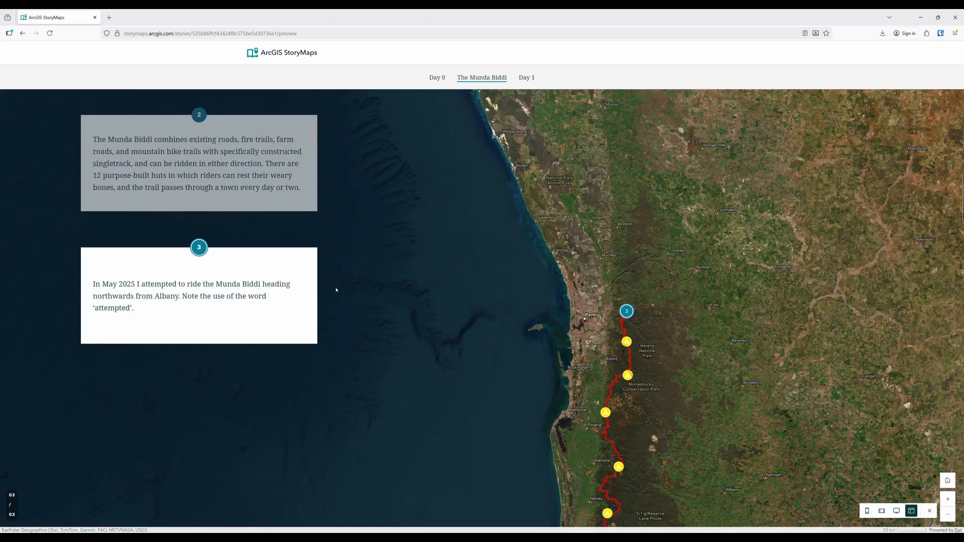
pyautogui.scroll(-4, 336, 290)
pyautogui.scroll(-6, 336, 290)
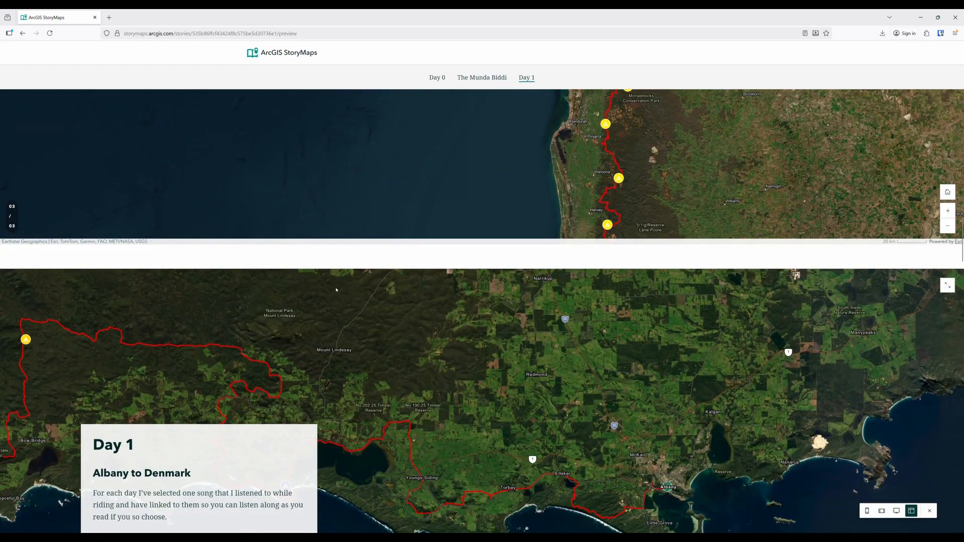
# Review the Day 1 sidecar slides, charts, gallery and packing image in the preview, and close the preview
pyautogui.scroll(-5, 336, 290)
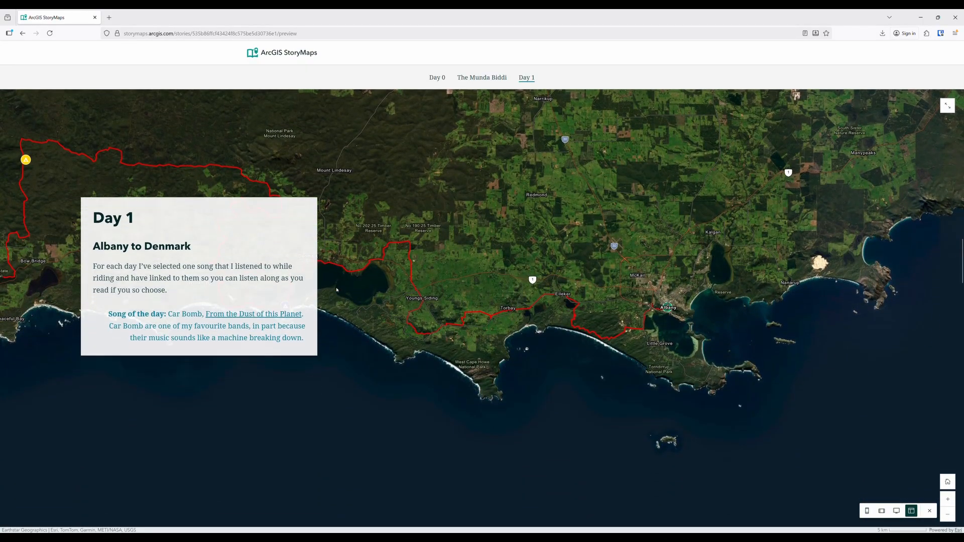
pyautogui.scroll(-8, 336, 289)
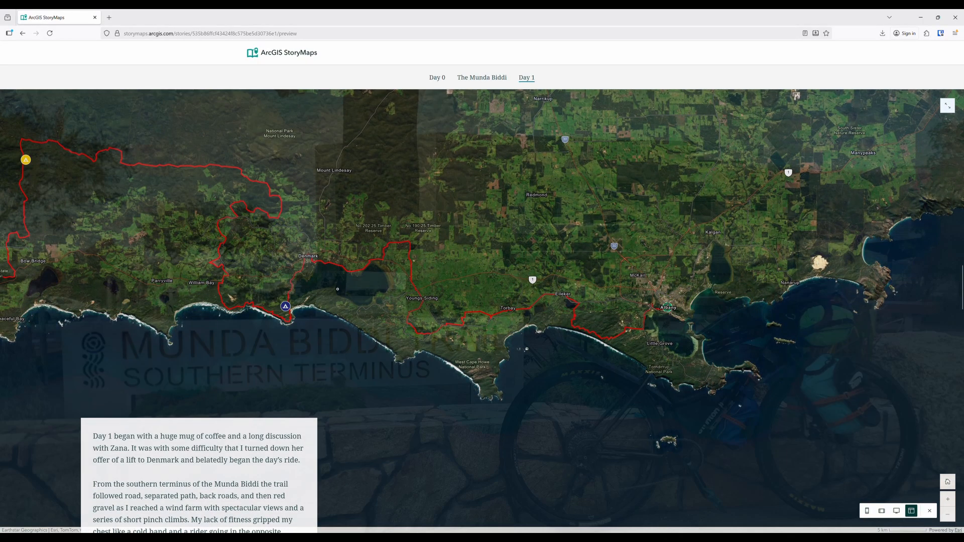
pyautogui.scroll(-5, 338, 289)
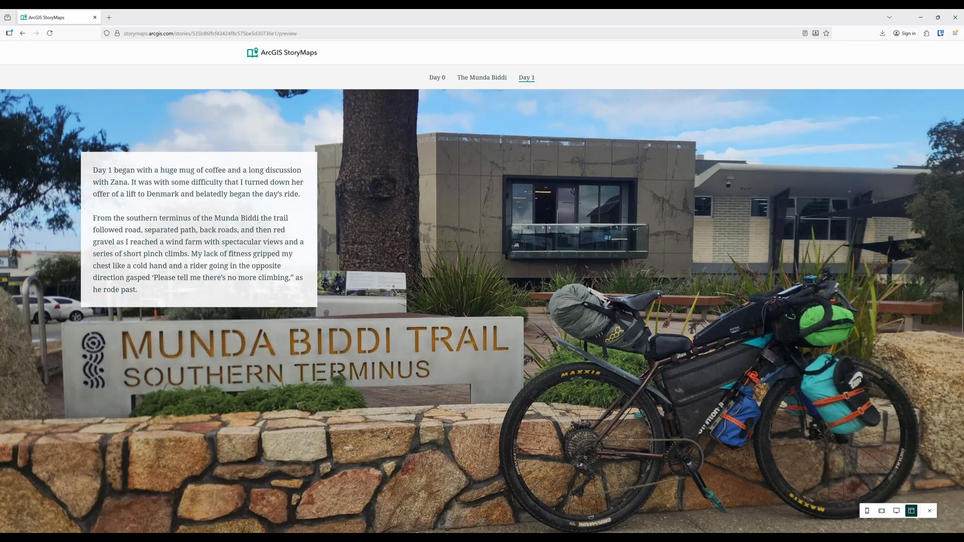
pyautogui.scroll(-5, 337, 289)
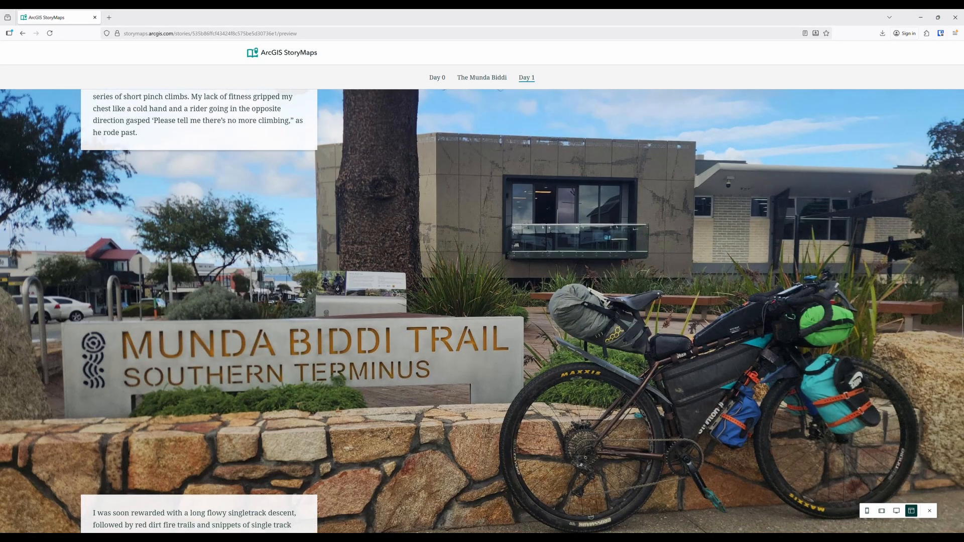
pyautogui.scroll(-6, 337, 289)
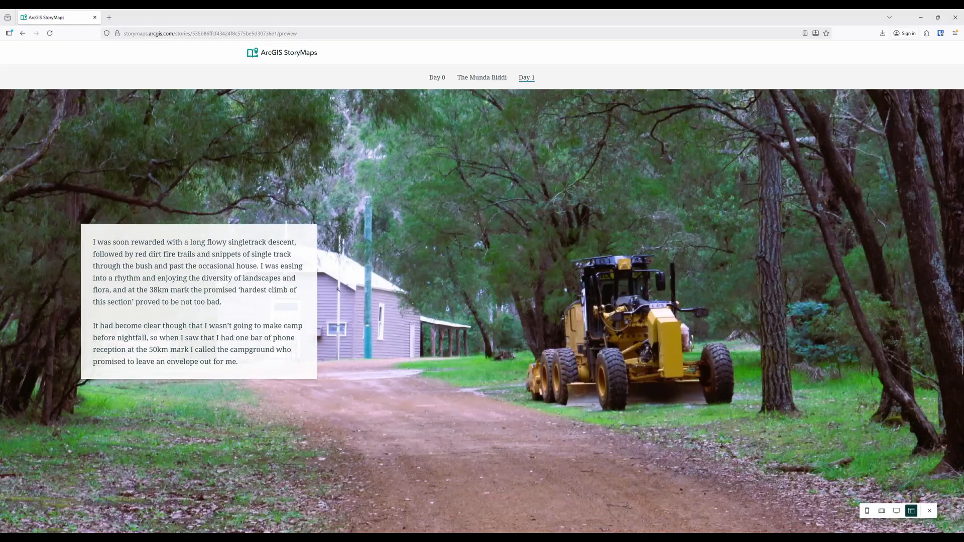
pyautogui.scroll(-10, 337, 289)
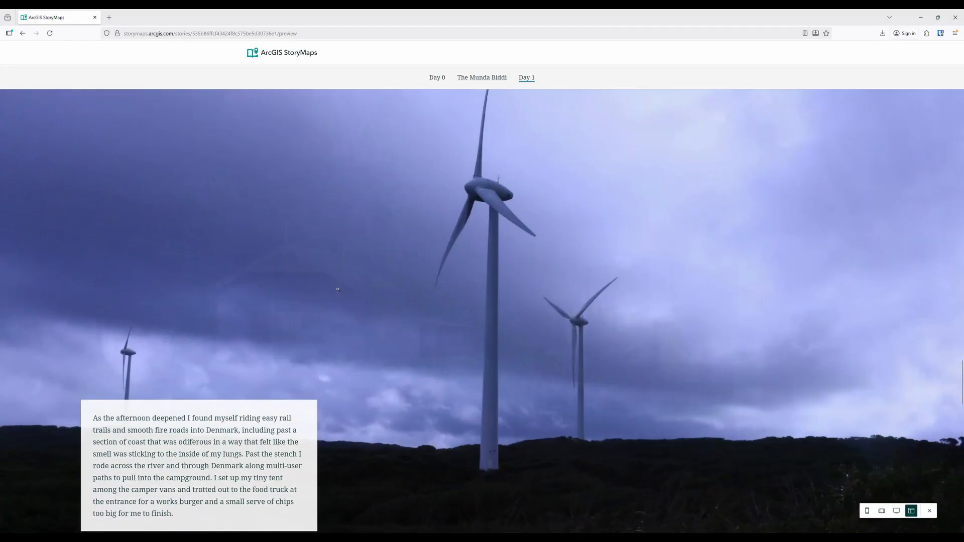
pyautogui.scroll(-8, 338, 290)
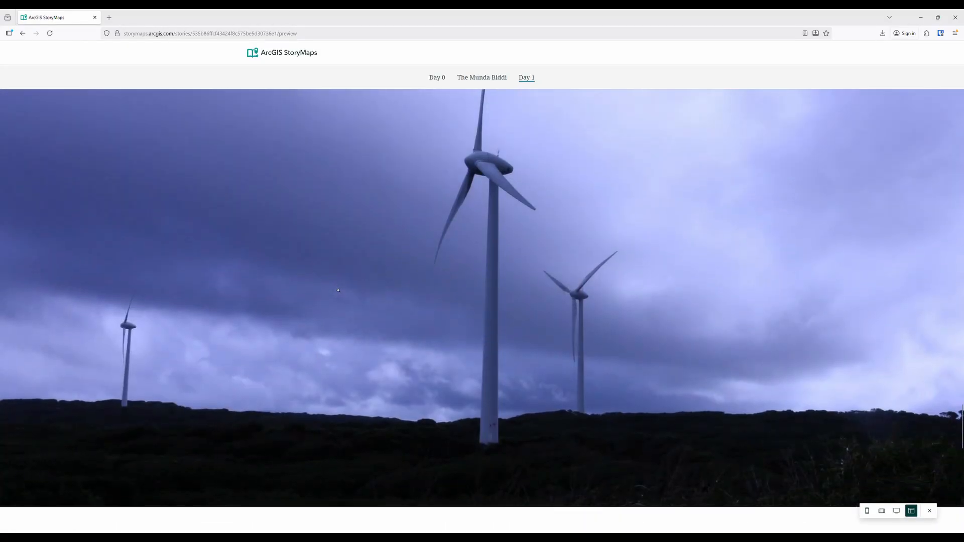
pyautogui.scroll(-9, 338, 291)
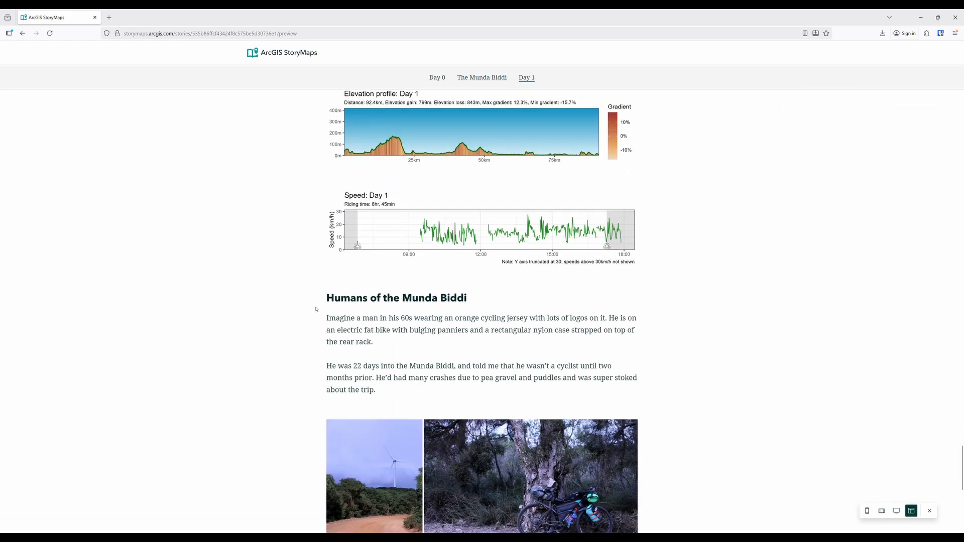
pyautogui.scroll(-8, 317, 308)
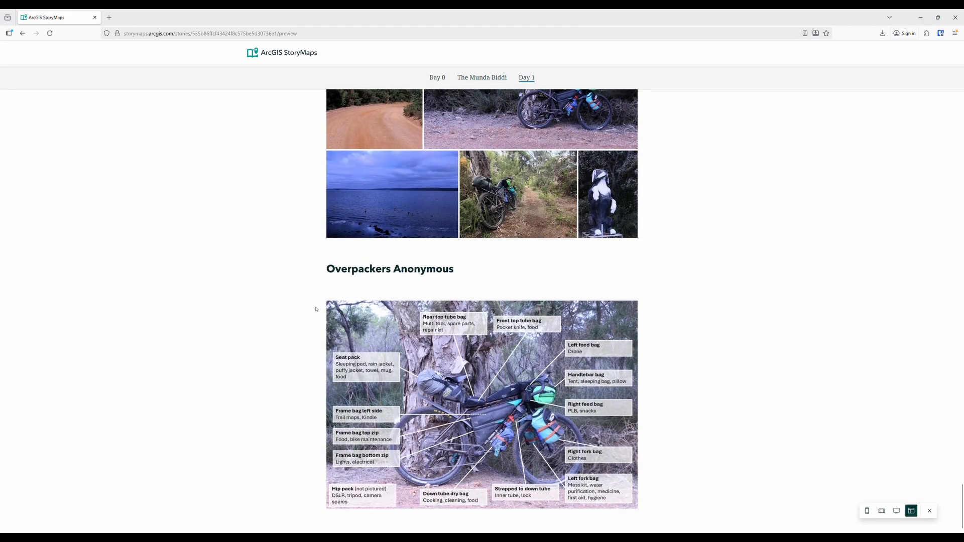
pyautogui.click(929, 510)
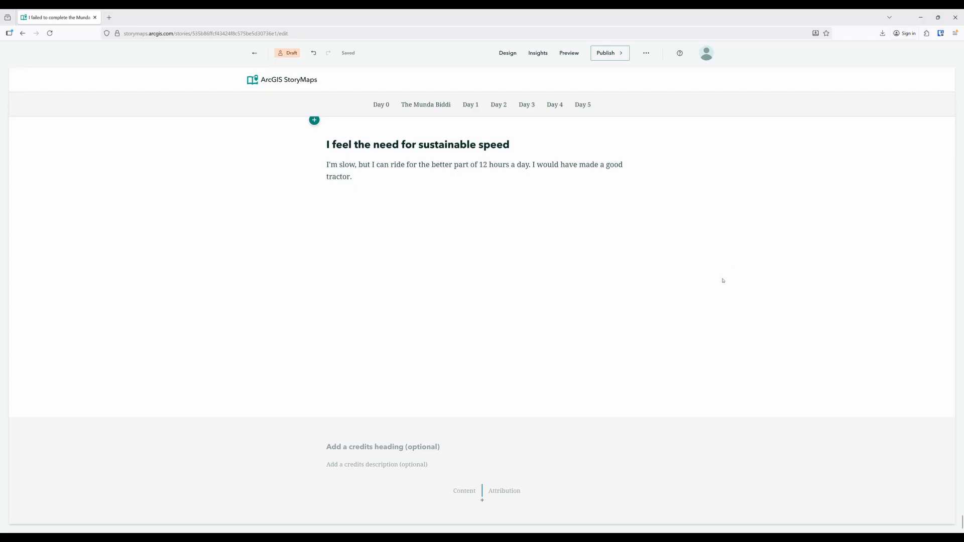
pyautogui.moveTo(315, 189)
pyautogui.click(314, 189)
pyautogui.scroll(-3, 362, 203)
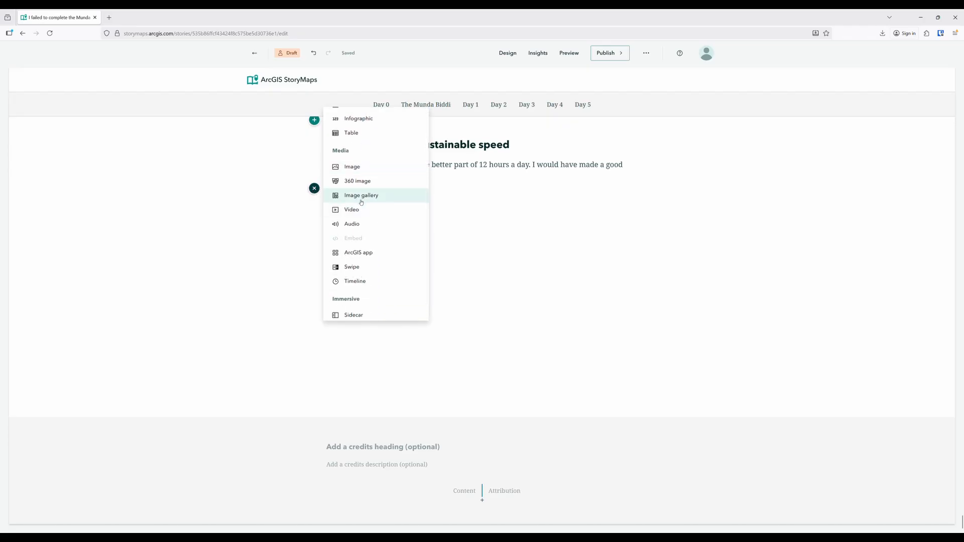
pyautogui.click(360, 210)
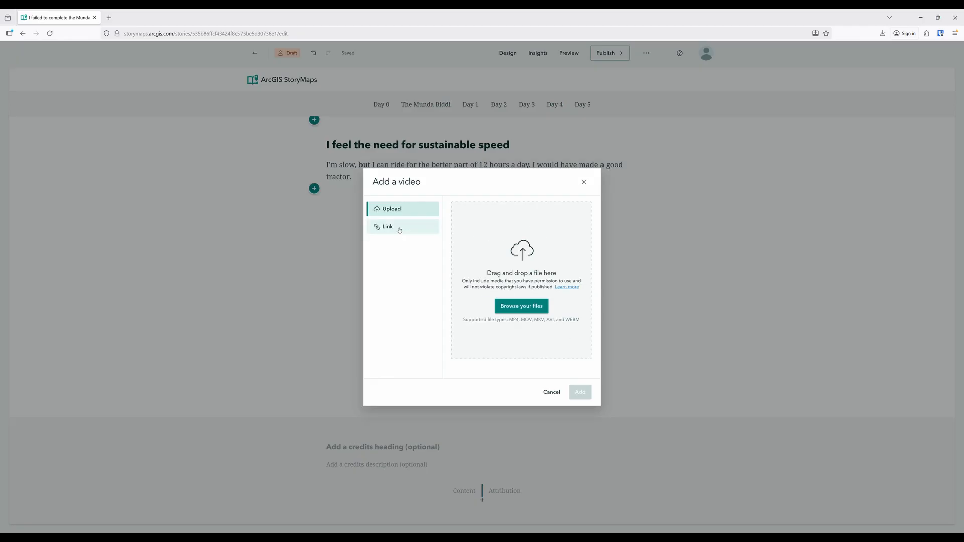
pyautogui.click(399, 230)
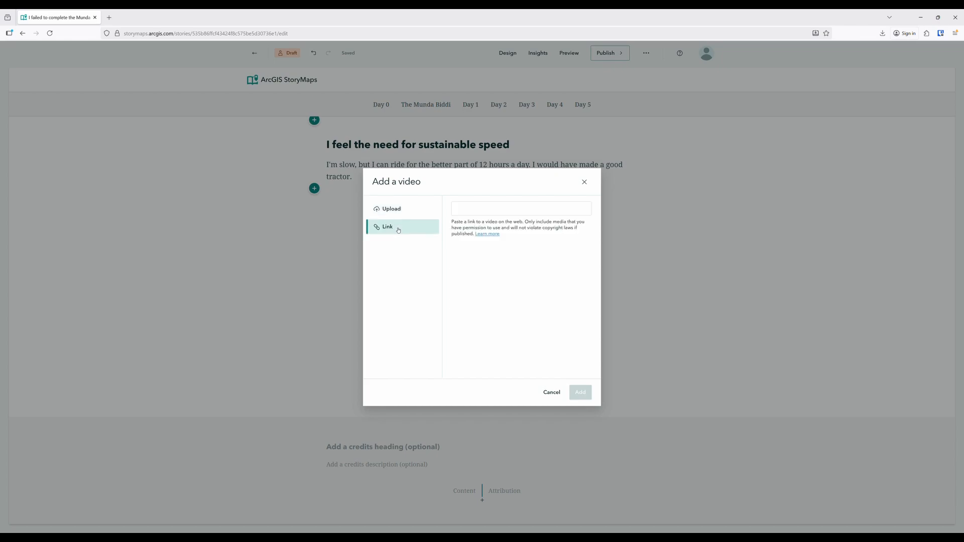
pyautogui.click(484, 212)
pyautogui.write('https://www.youtube.com/watch?v=BhySrcyqJEY')
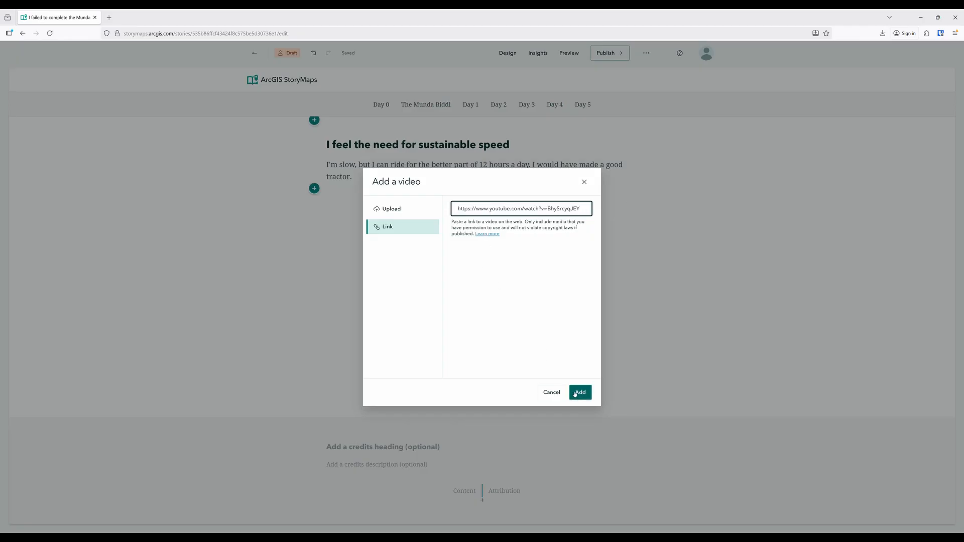
pyautogui.click(585, 398)
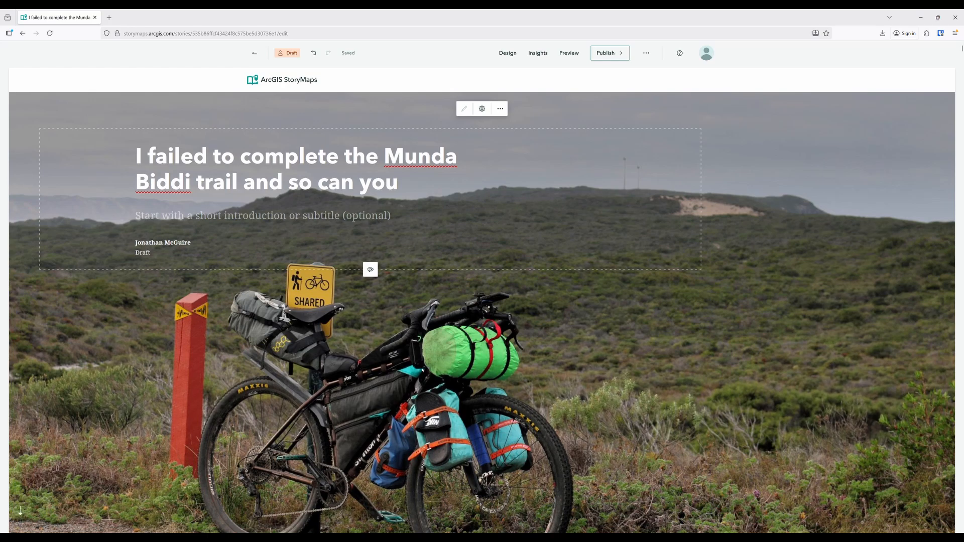
# Try the Obsidian, Ridgeline, Mesa and Tidal themes on the story, checking Tidal from Day 0 through the map tour to the Day 1 sidecar
pyautogui.scroll(-7, 422, 370)
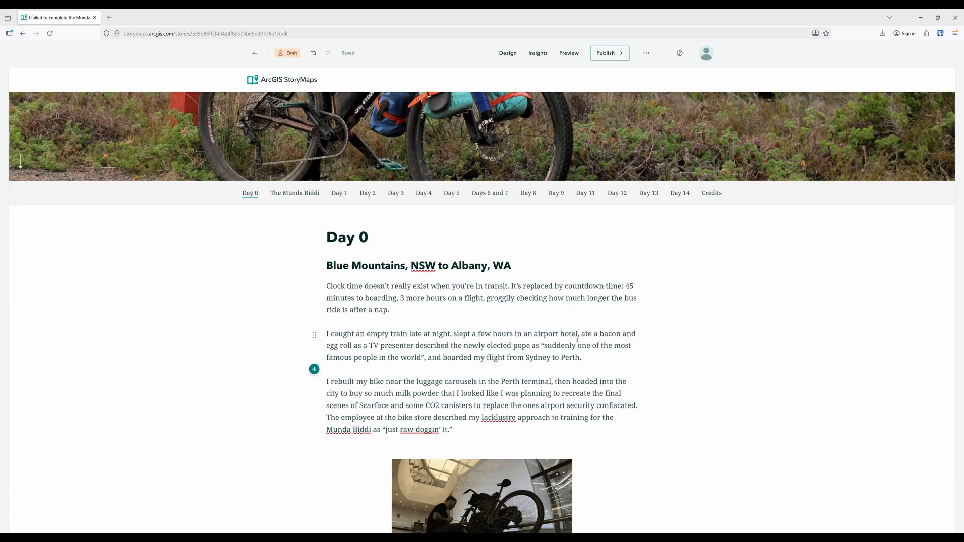
pyautogui.click(508, 54)
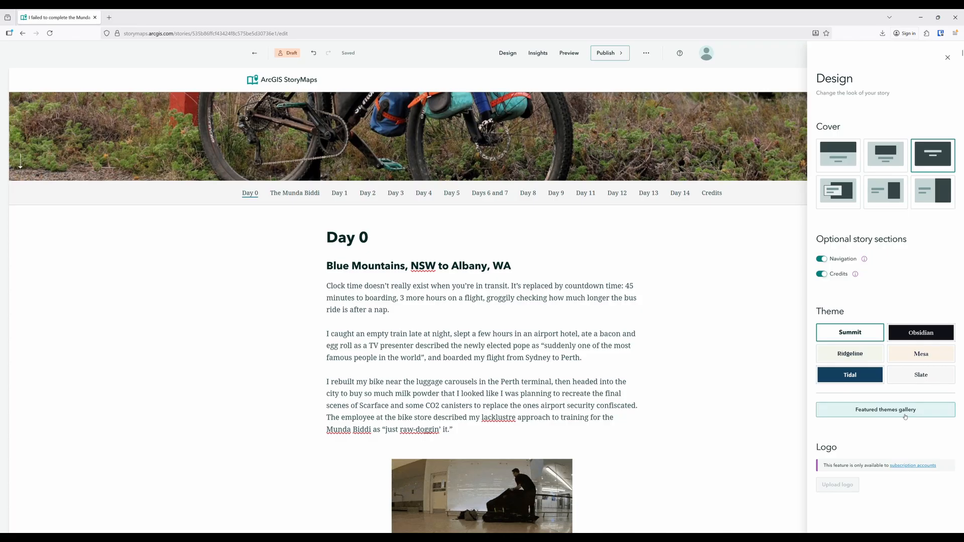
pyautogui.click(914, 334)
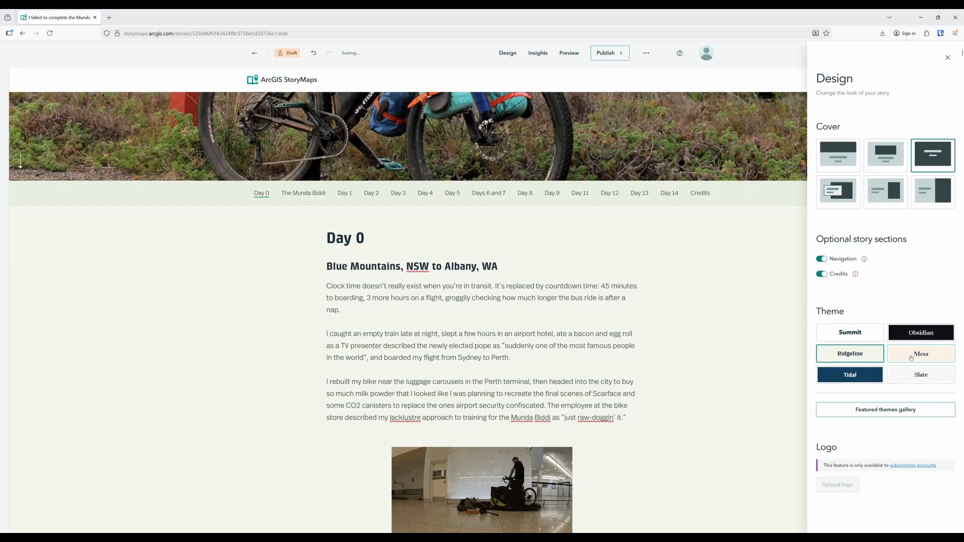
pyautogui.click(911, 358)
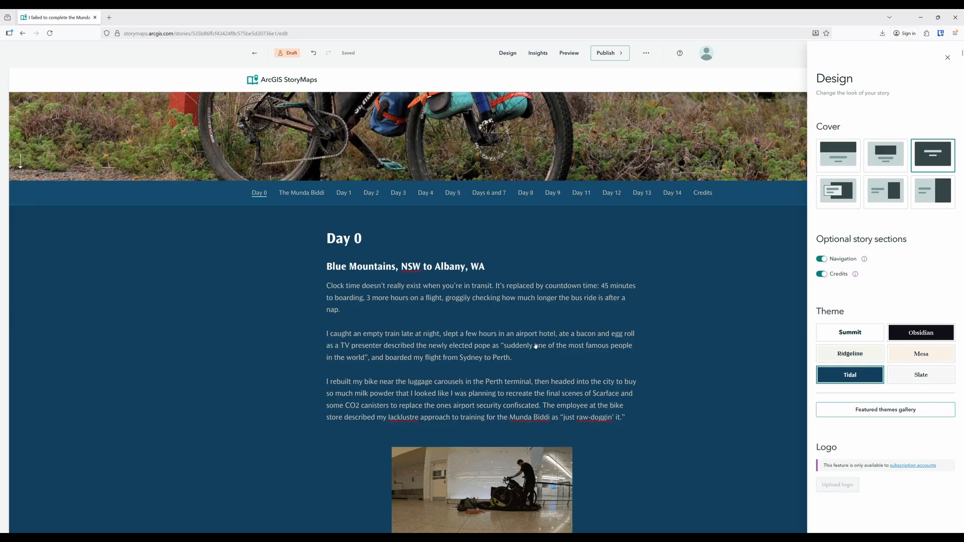
pyautogui.scroll(-15, 535, 346)
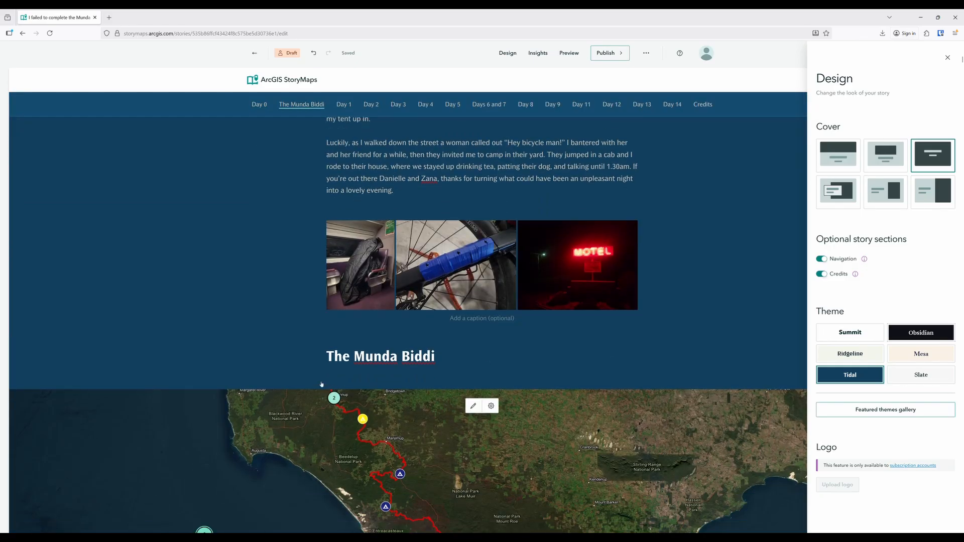
pyautogui.scroll(-6, 320, 385)
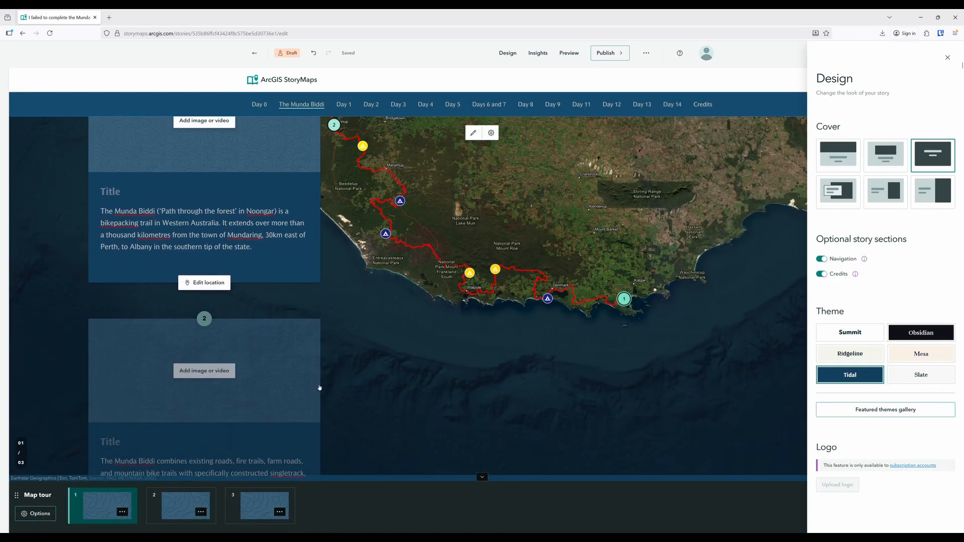
pyautogui.scroll(-6, 320, 387)
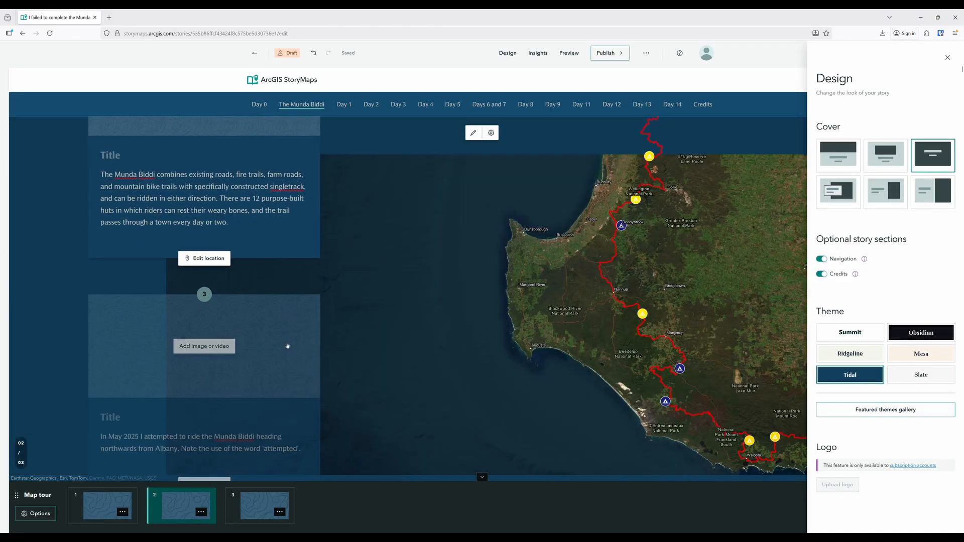
pyautogui.scroll(-10, 287, 345)
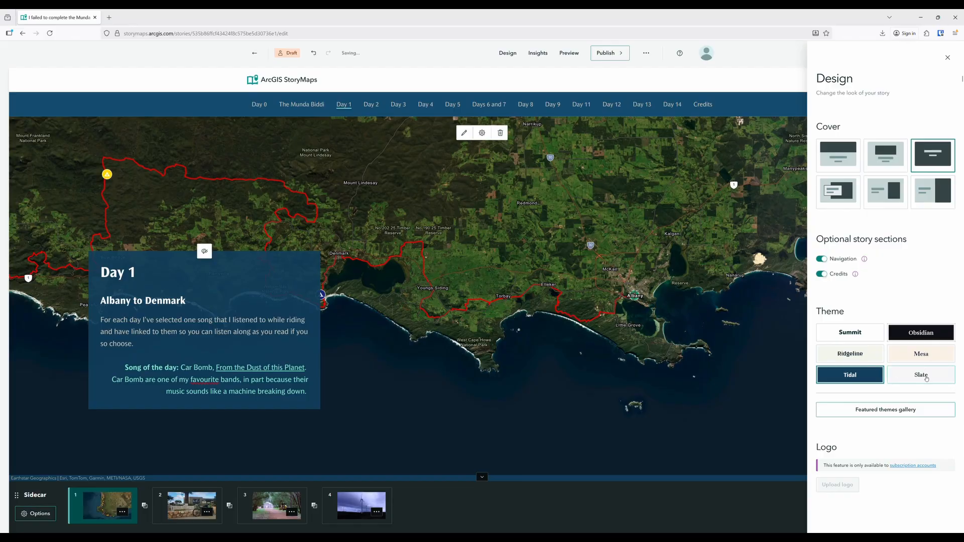
# Apply the Slate theme to the story and check its look from the Day 1 sidecar back up to the cover
pyautogui.click(926, 378)
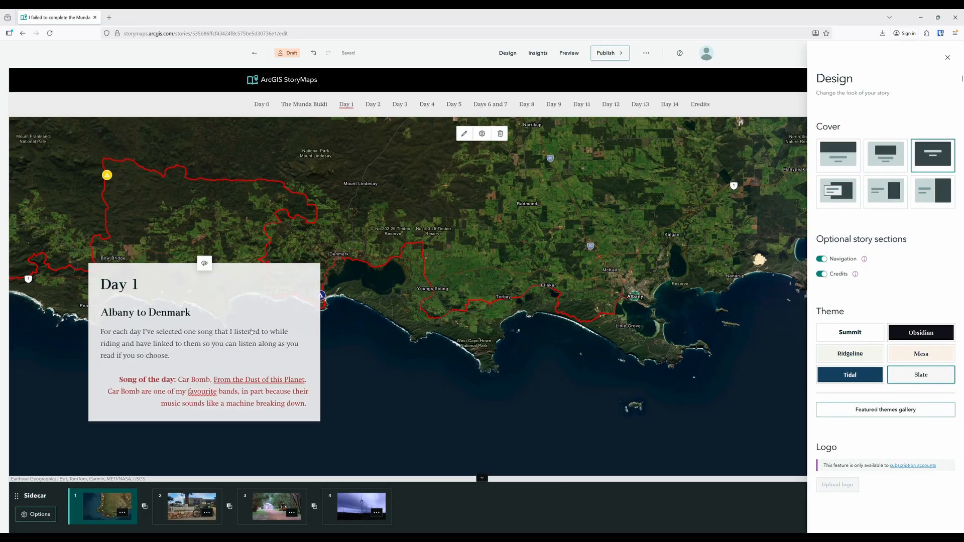
pyautogui.scroll(5, 308, 316)
pyautogui.scroll(4, 309, 318)
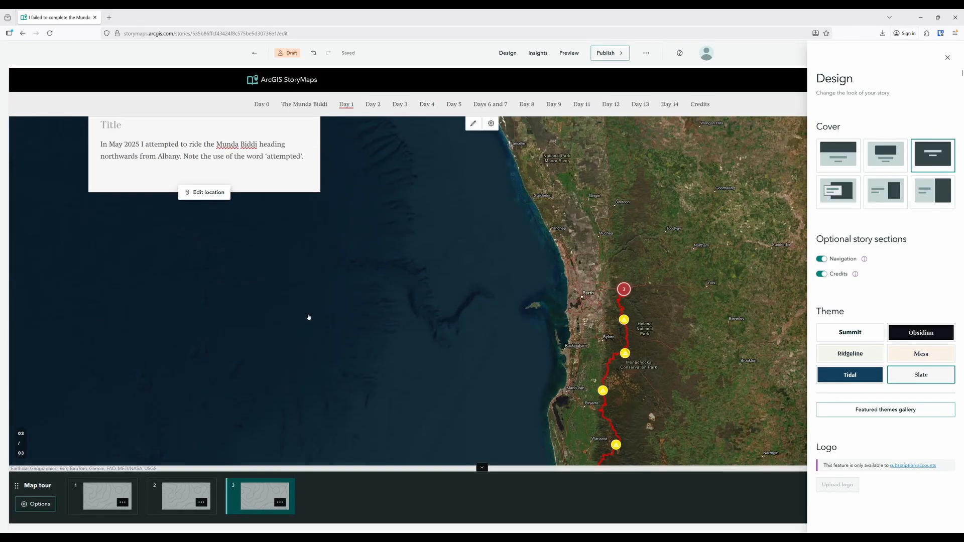
pyautogui.scroll(15, 308, 317)
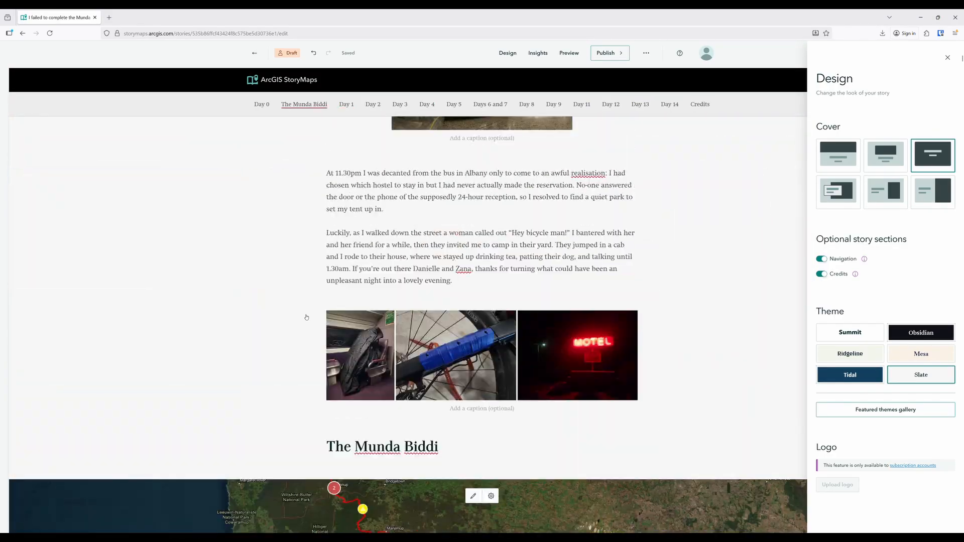
pyautogui.scroll(5, 306, 318)
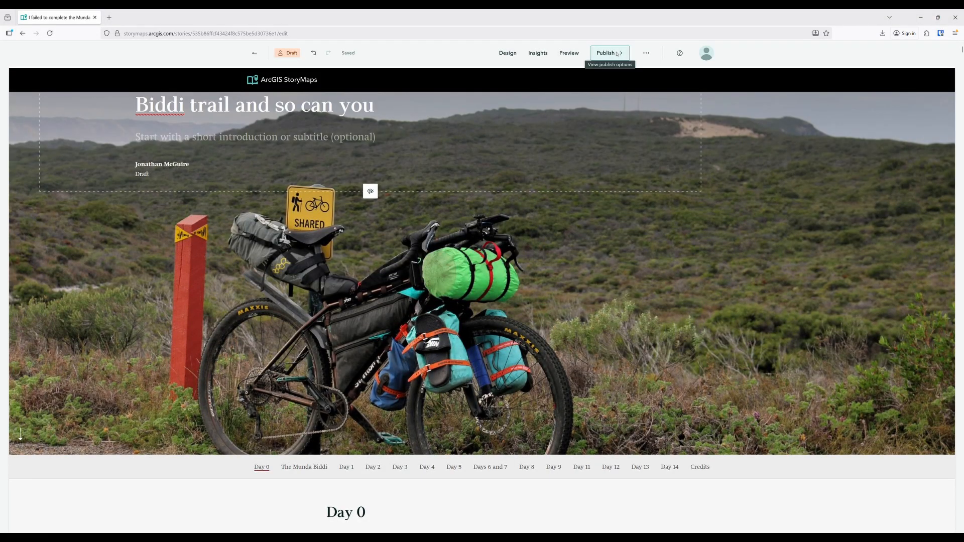
# Publish the story shared with Everyone (Public), updating the sharing of the Munda Biddi satellite map and its layers to match
pyautogui.click(617, 53)
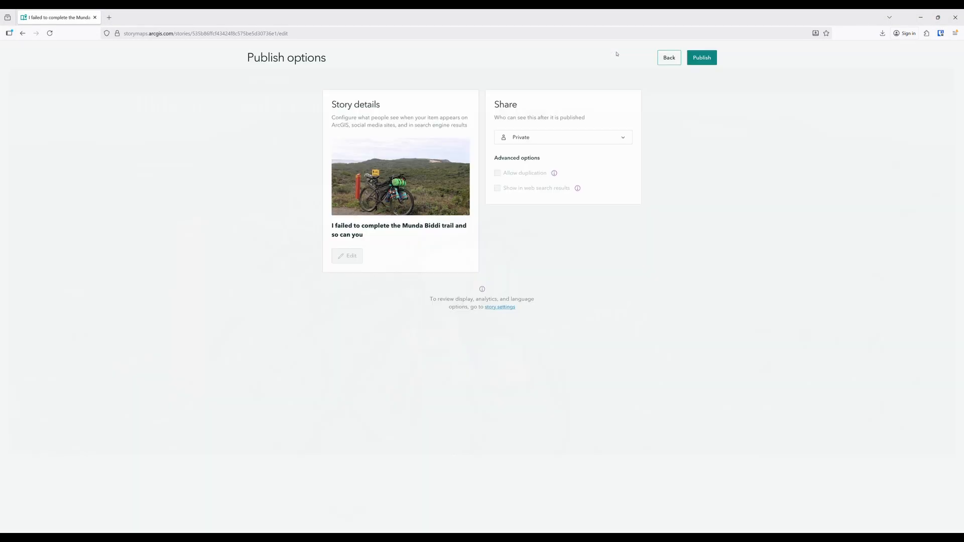
pyautogui.click(560, 143)
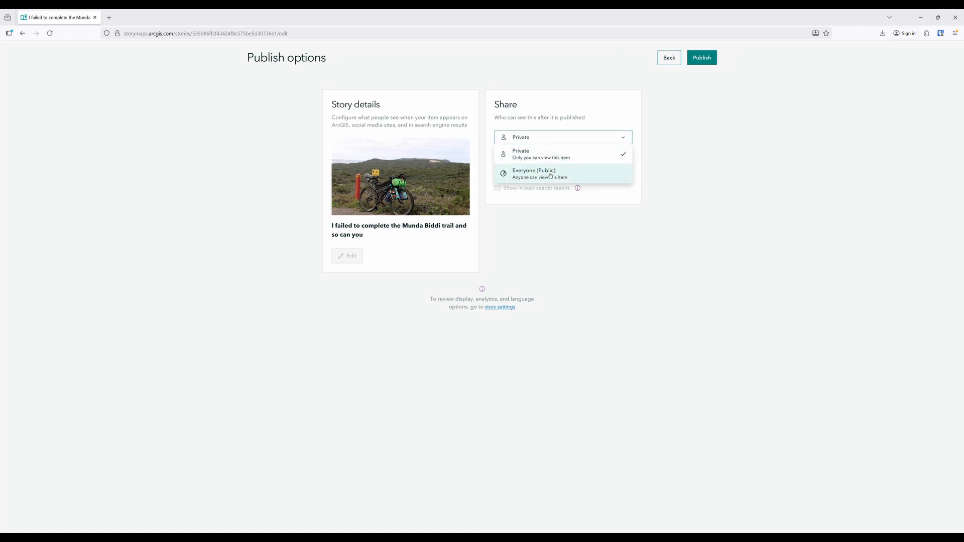
pyautogui.click(568, 173)
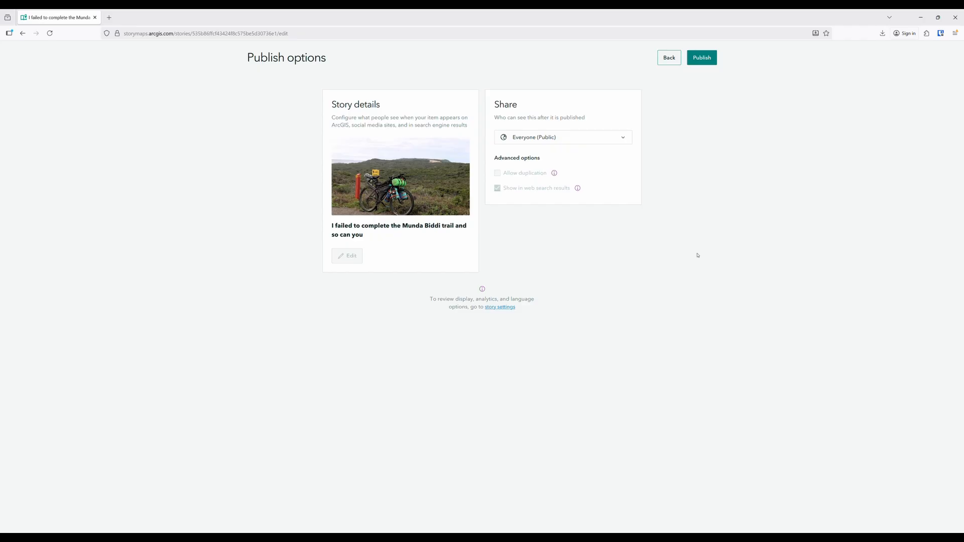
pyautogui.click(702, 58)
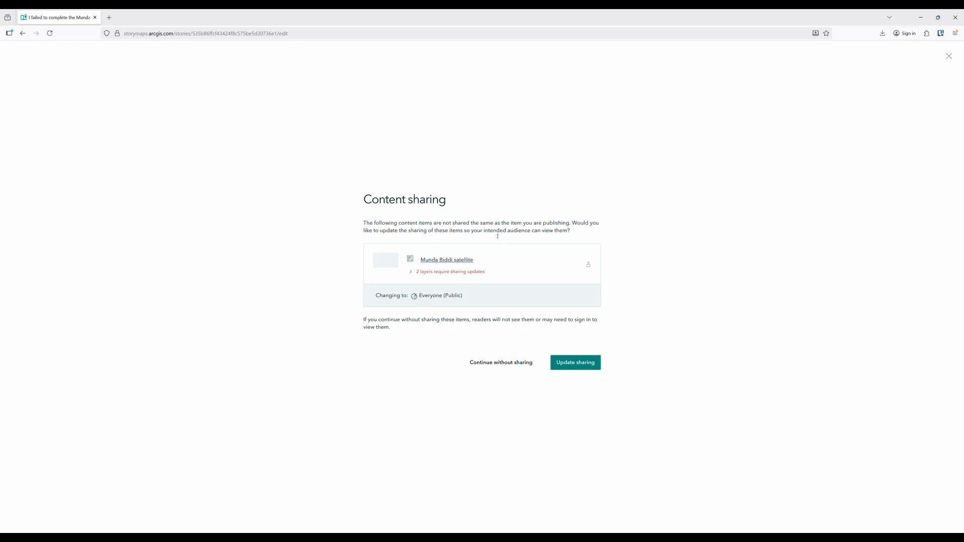
pyautogui.click(594, 368)
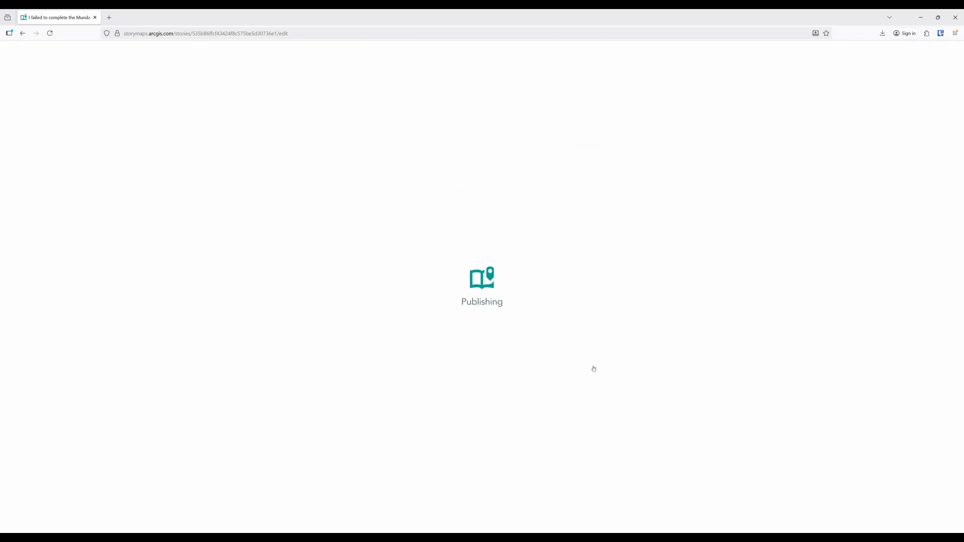